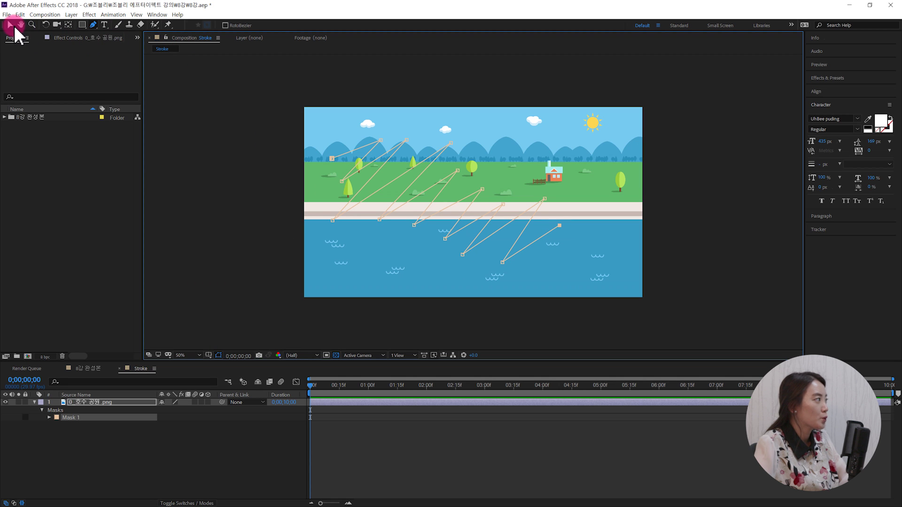
Step: Apply the Generate category's Stroke effect to the 0_호수 공원.png layer so it follows the zigzag Mask 1
left_click(11, 25)
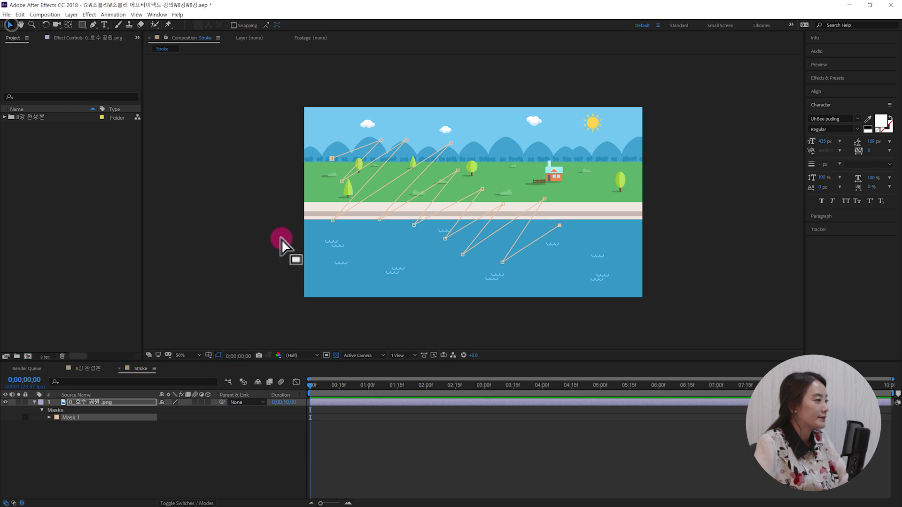
left_click(256, 459)
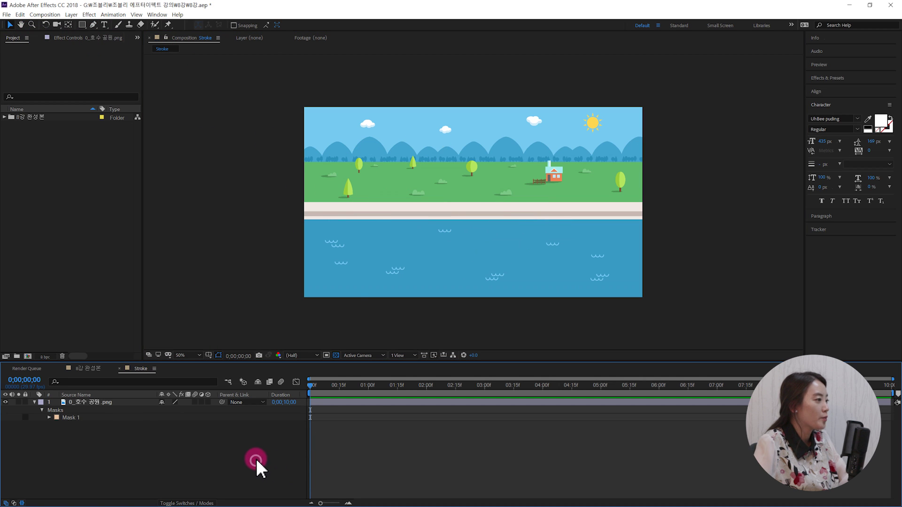
left_click(143, 402)
left_click(374, 444)
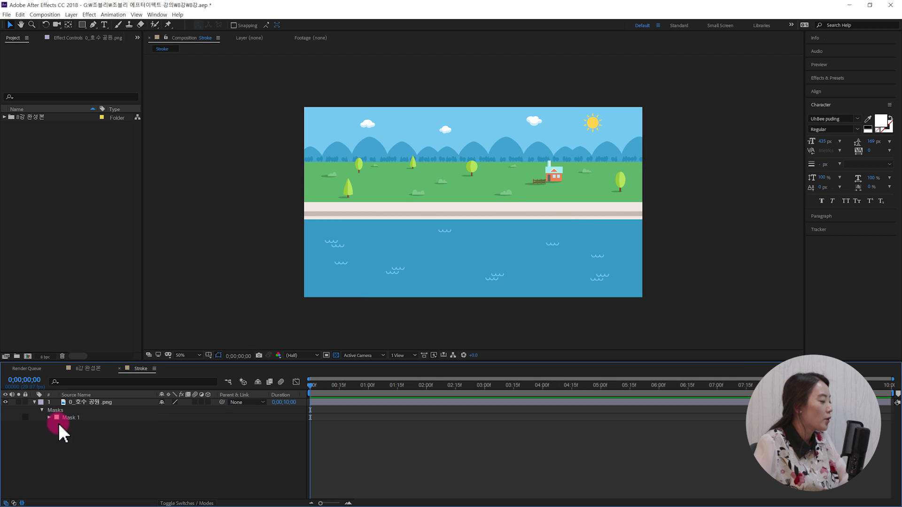
left_click(85, 403)
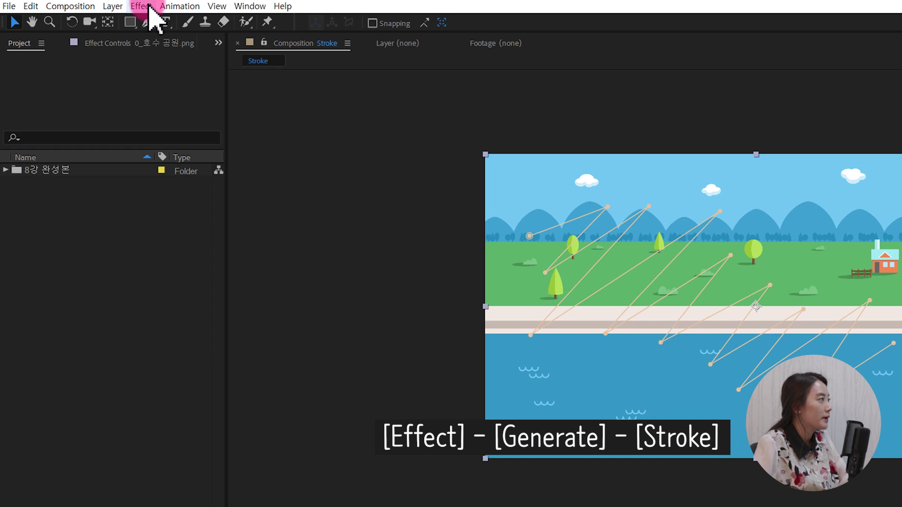
left_click(89, 15)
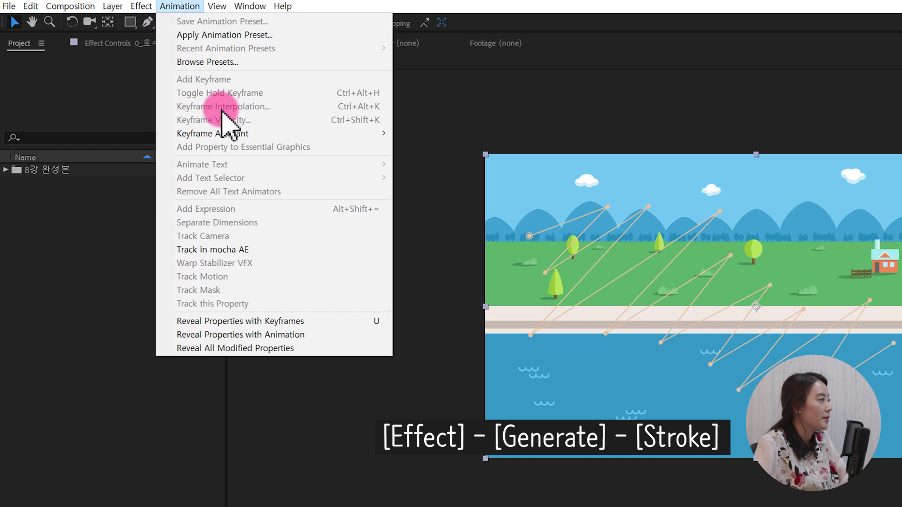
mouse_move(219, 174)
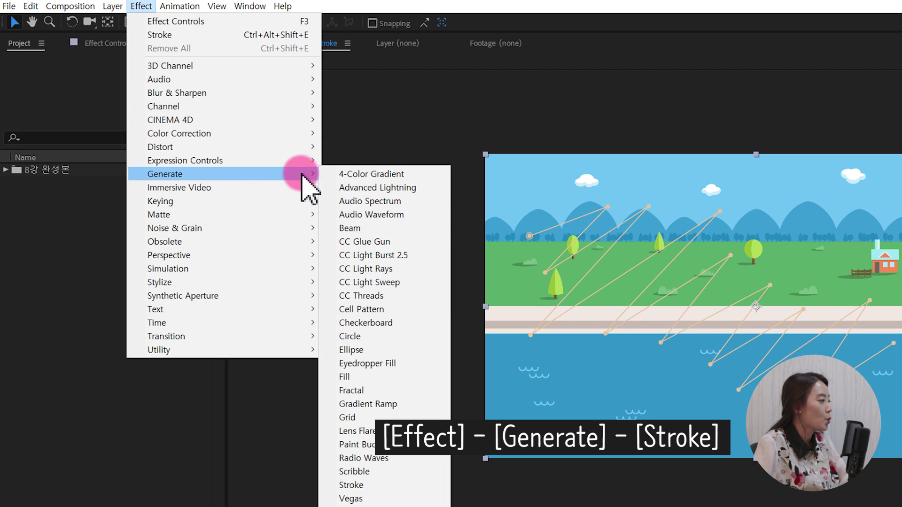
left_click(377, 488)
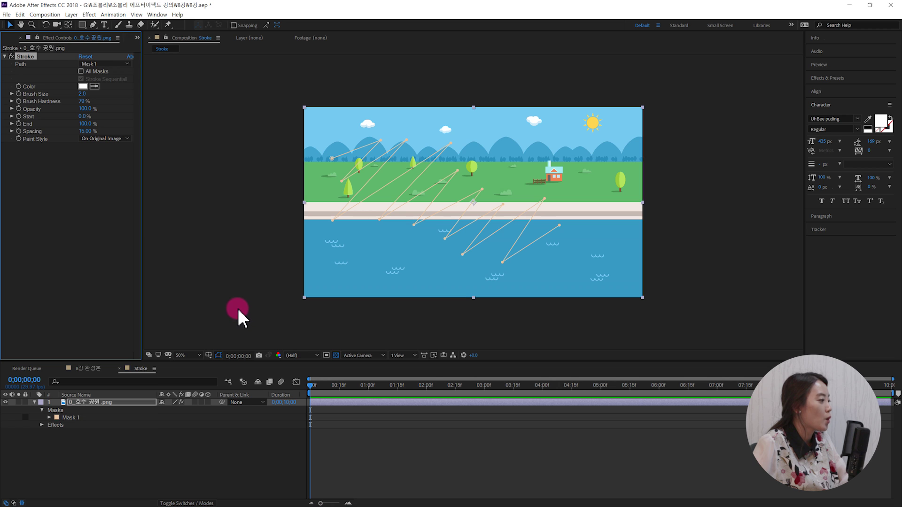
left_click(235, 297)
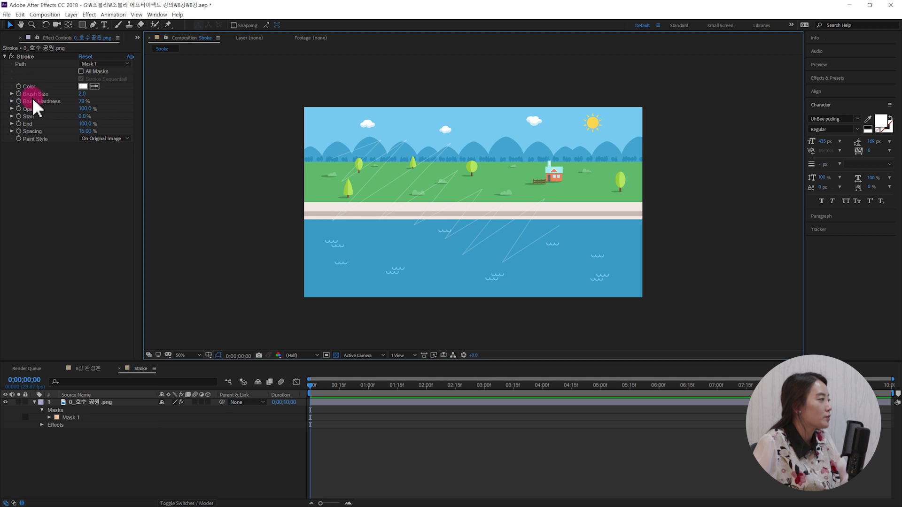
Step: Set the Stroke effect's brush size to 19.5 and its color to red
left_click_drag(83, 94, 153, 91)
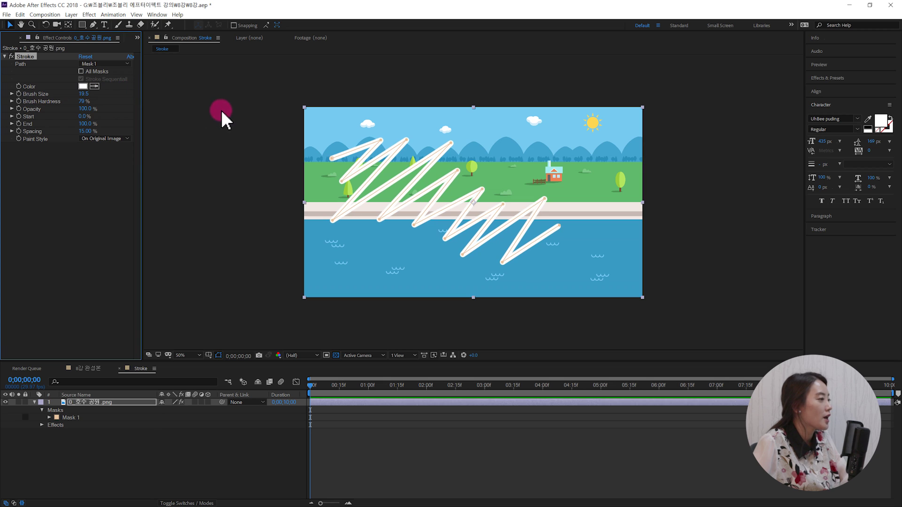
left_click(225, 109)
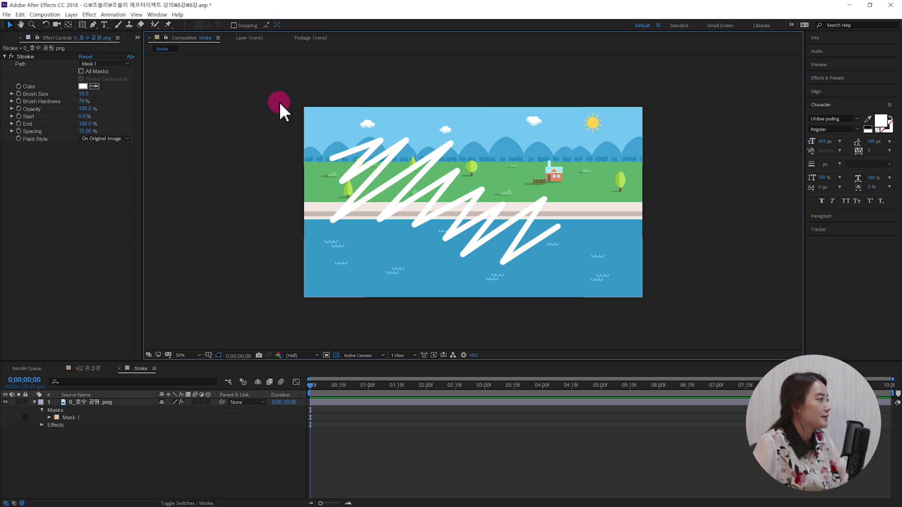
left_click(84, 87)
left_click_drag(469, 369, 488, 330)
left_click(583, 330)
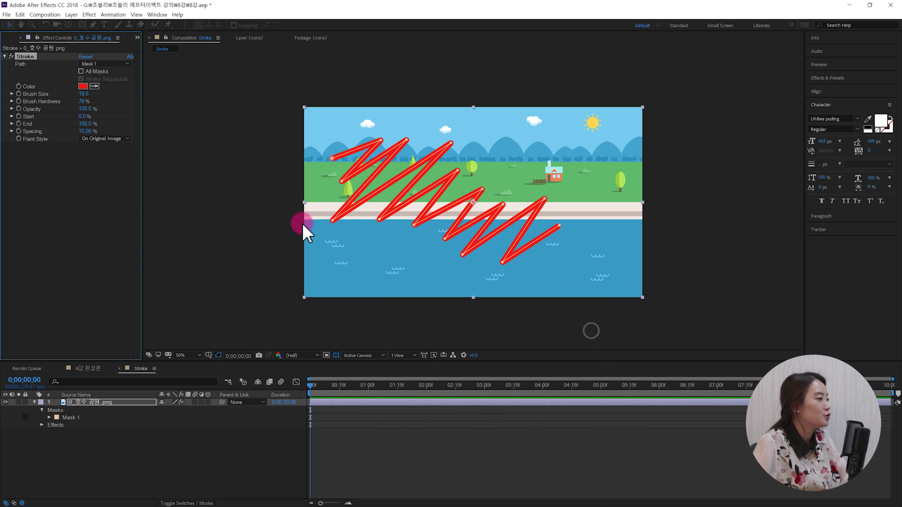
left_click(264, 222)
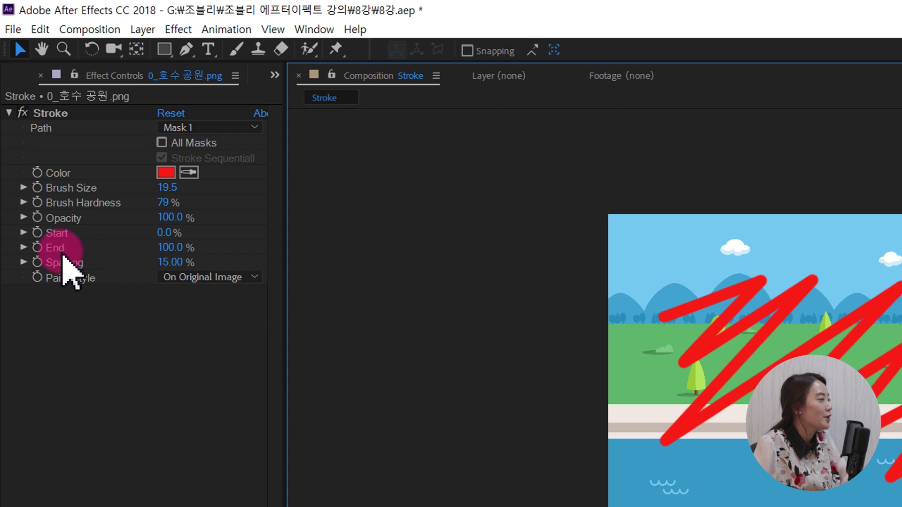
Step: Try the Stroke effect's End value at 0% and back at 100% to see how the line draws on
left_click(60, 253)
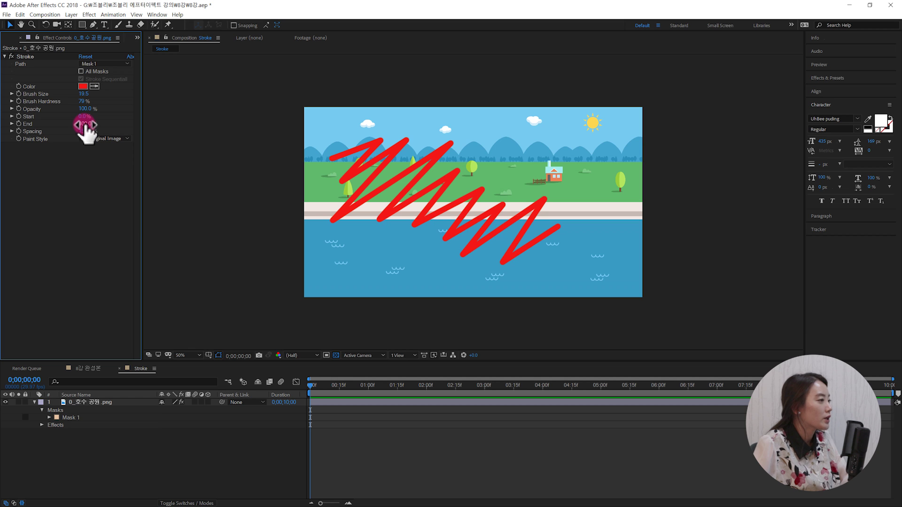
left_click_drag(173, 248, 200, 245)
left_click_drag(100, 123, 63, 131)
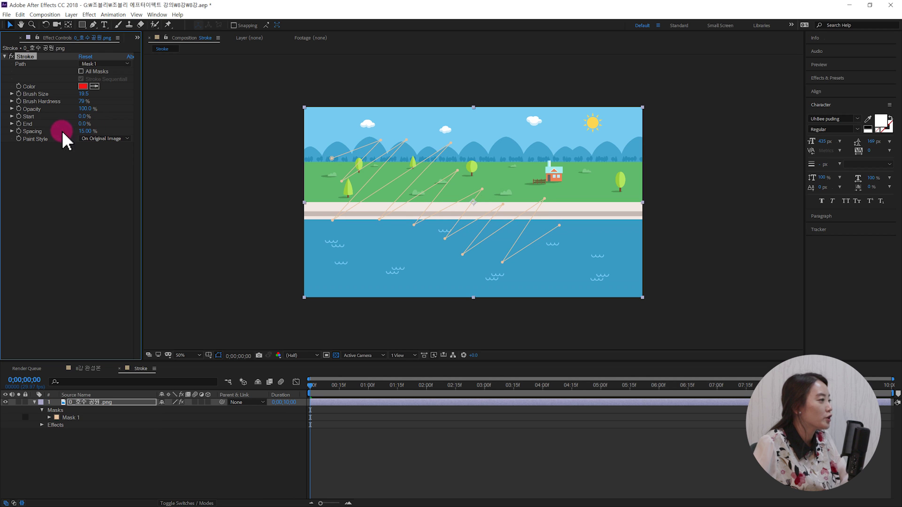
mouse_move(89, 128)
left_mouse_down()
mouse_move(80, 127)
mouse_move(130, 124)
left_mouse_up()
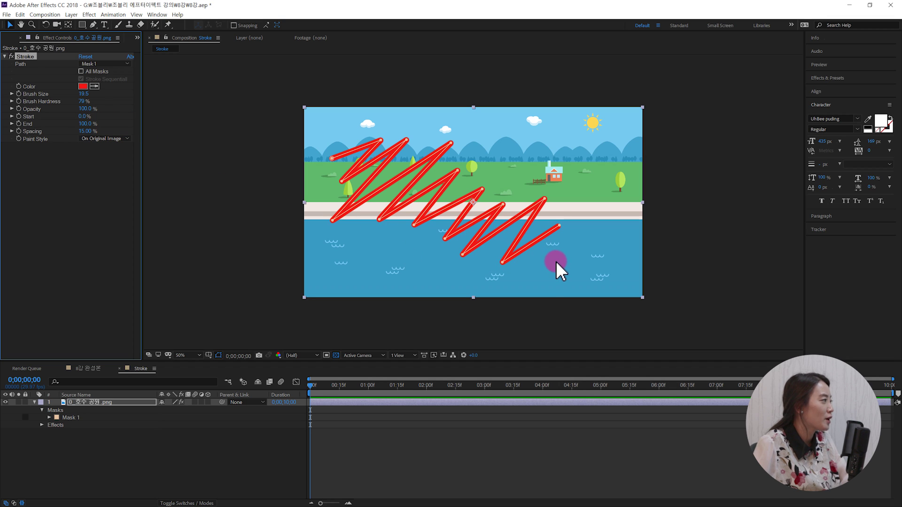
Step: Set the Stroke's End to 0% with a keyframe at 0;00;00;00 and reveal the layer's keyframed properties
left_click_drag(85, 123, 41, 126)
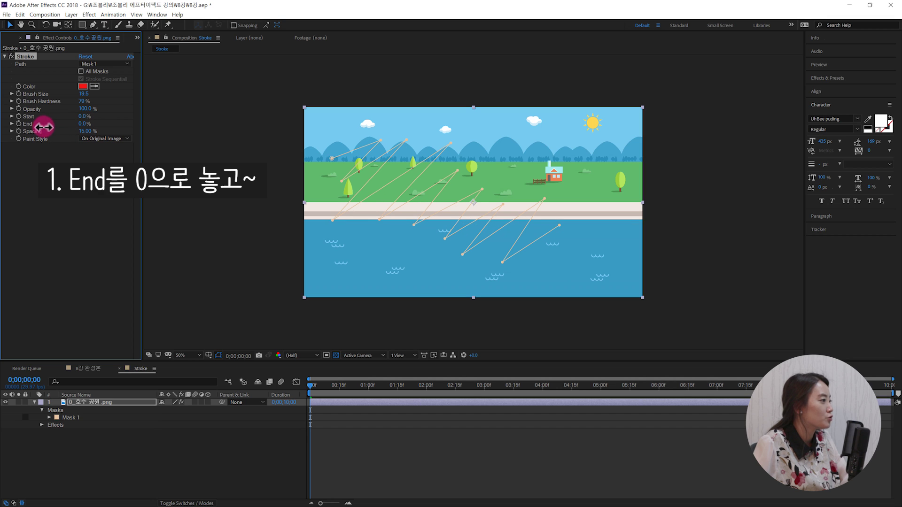
left_click(19, 124)
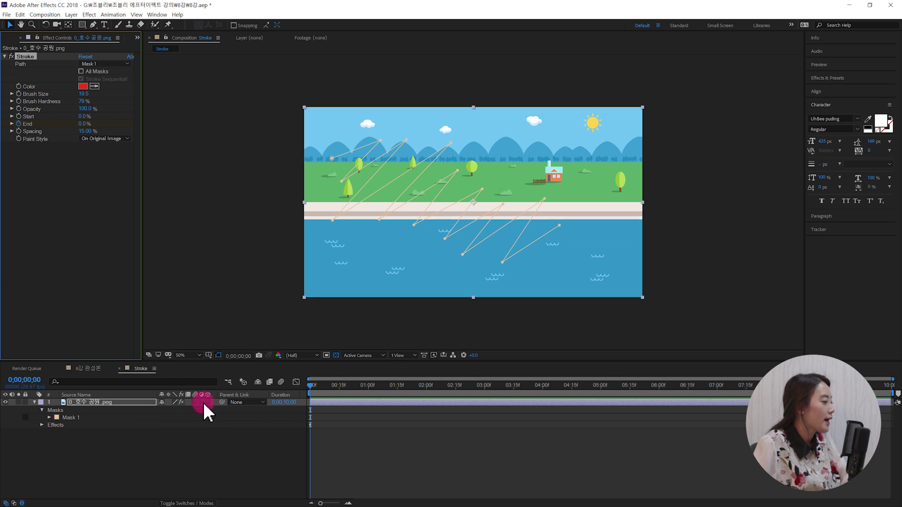
left_click(141, 403)
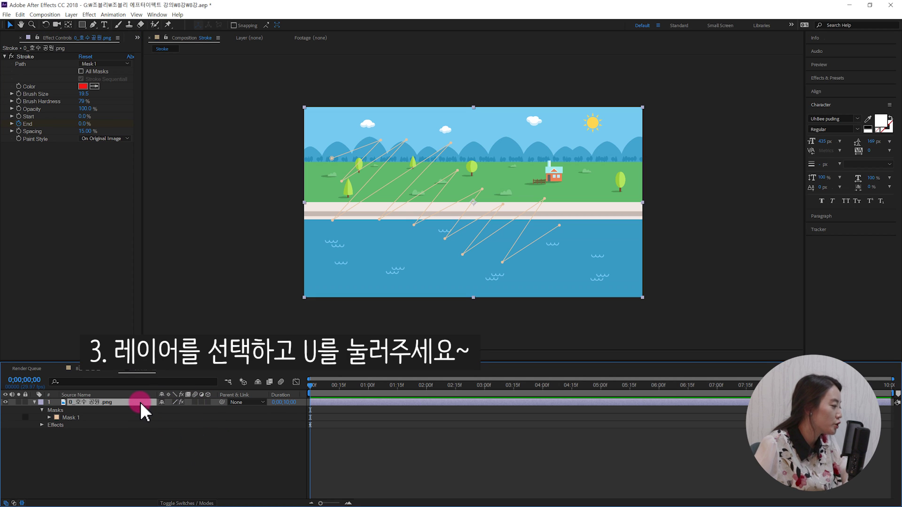
key("u")
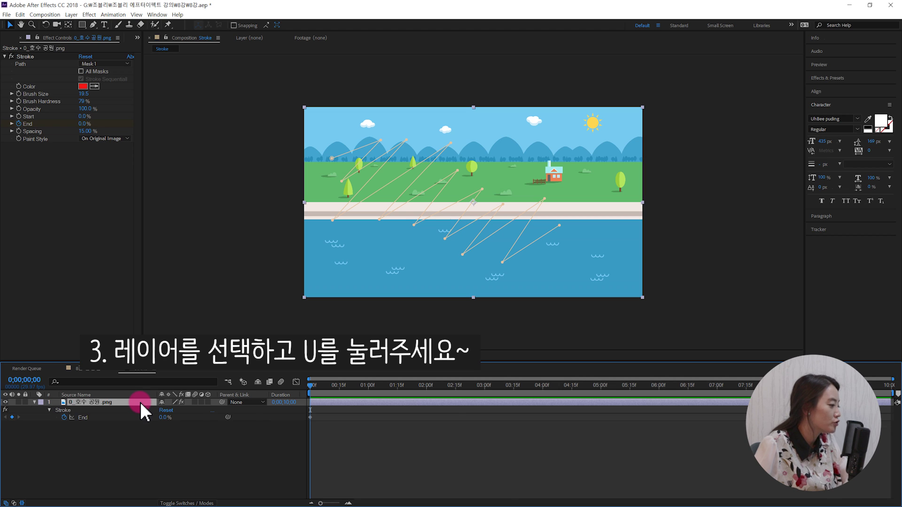
Step: Keyframe the Stroke's End at 100% at the 2-second mark
left_click_drag(309, 386, 313, 385)
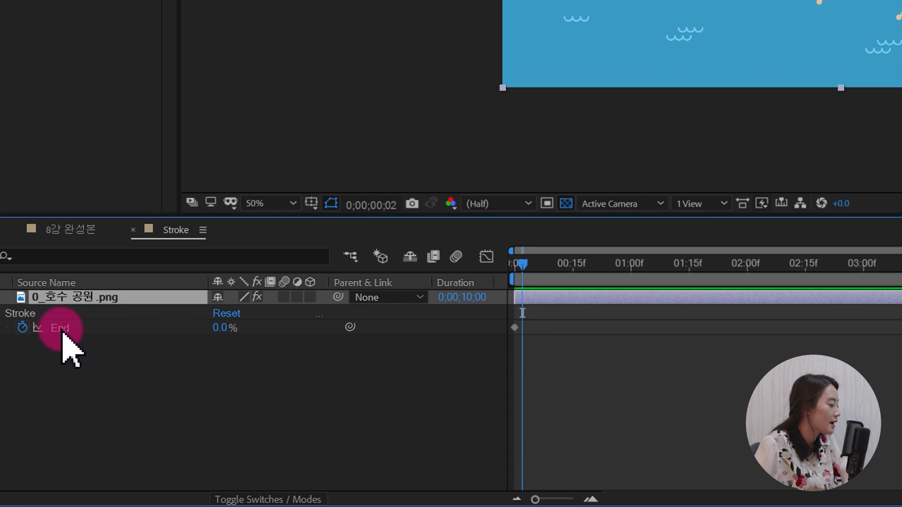
left_click_drag(521, 264, 749, 286)
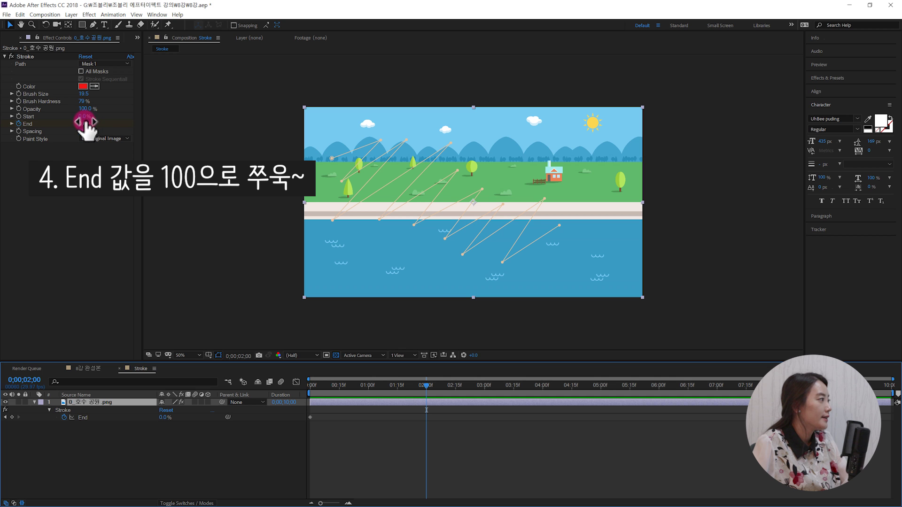
mouse_move(86, 123)
left_mouse_down()
mouse_move(165, 125)
mouse_move(311, 204)
left_mouse_up()
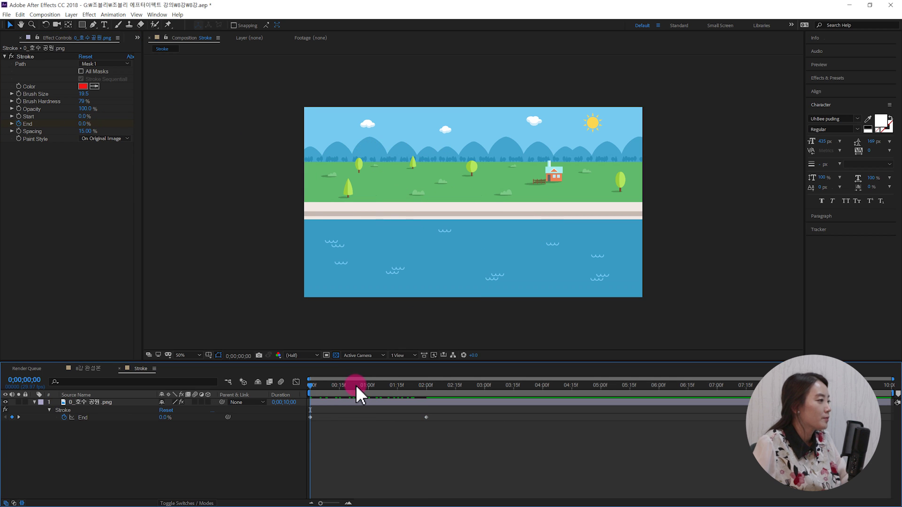
Step: Play back the red stroke's drawing animation and scrub through its first two seconds
key("space")
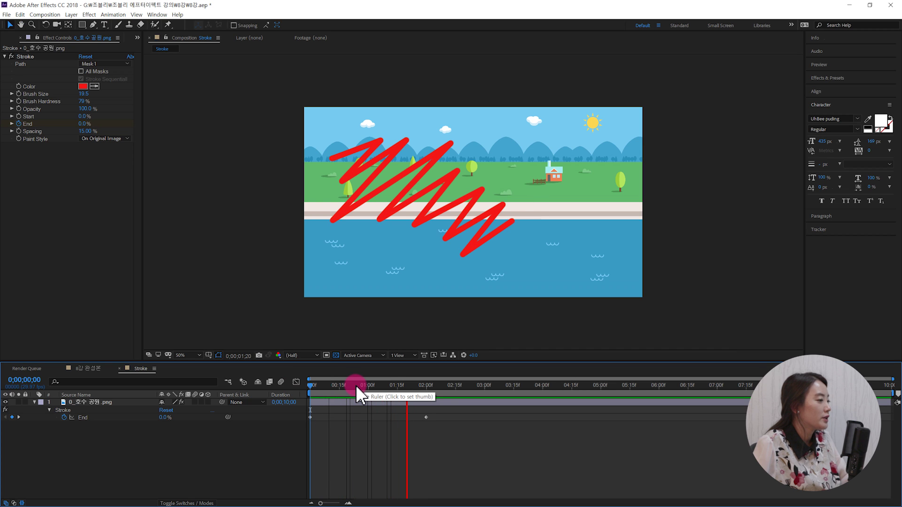
key("space")
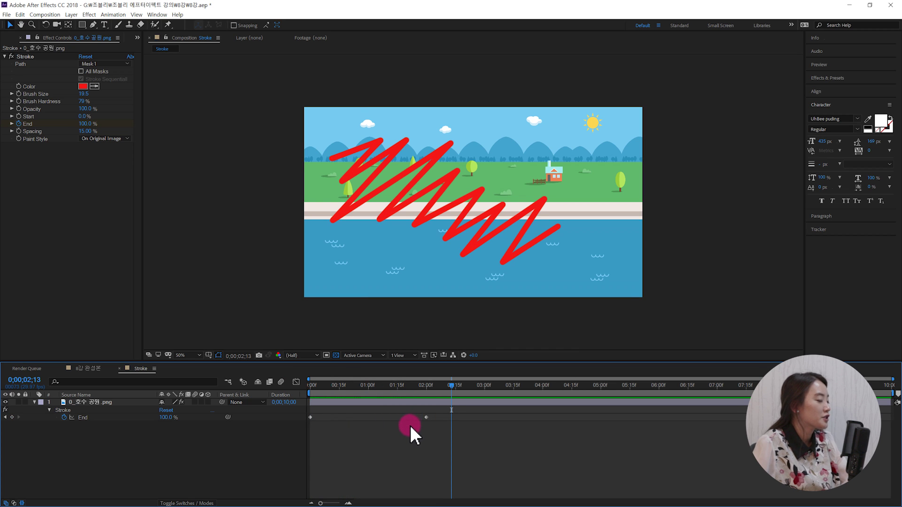
left_click_drag(412, 390, 314, 393)
left_click_drag(316, 394, 336, 394)
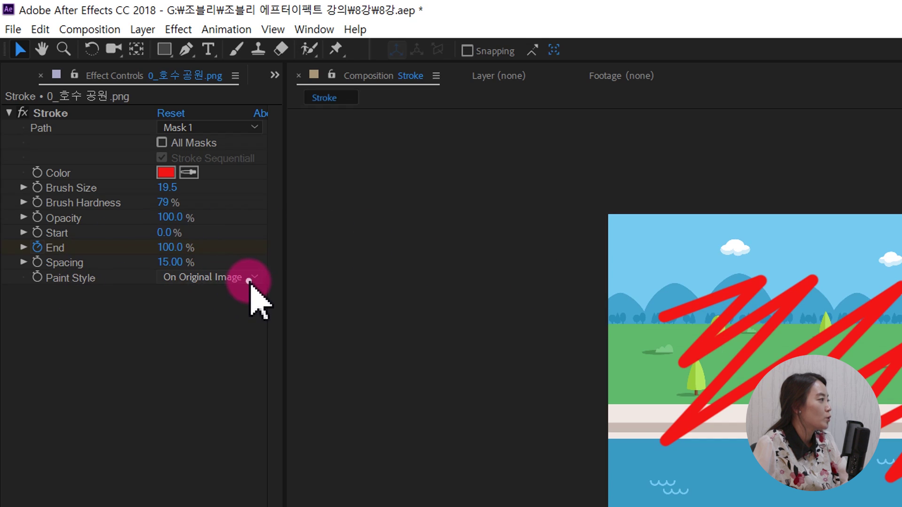
Step: Set the Stroke's Paint Style to On Transparent and change its color to dark green
left_click(253, 278)
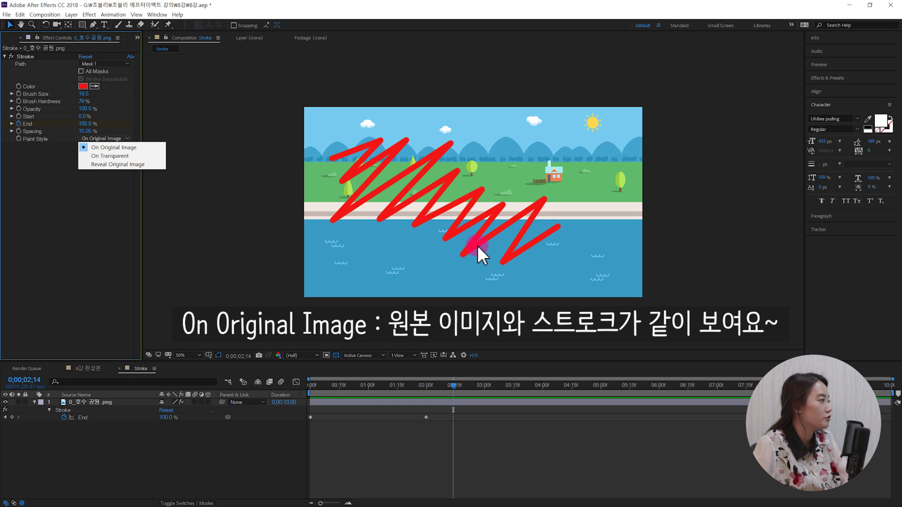
left_click(156, 155)
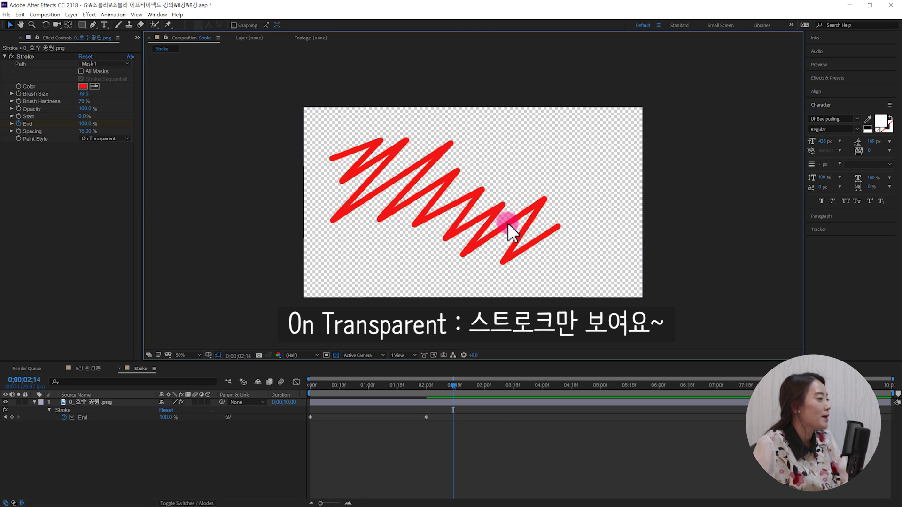
left_click(83, 87)
left_click_drag(513, 382, 518, 412)
mouse_move(459, 378)
left_mouse_down()
mouse_move(459, 367)
mouse_move(478, 401)
left_mouse_up()
left_click(590, 330)
left_click(540, 313)
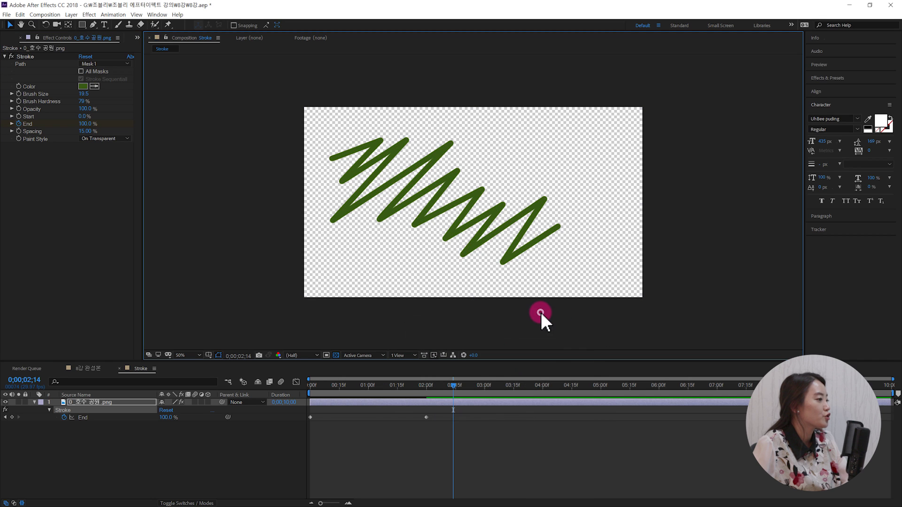
Step: Set the Stroke's Paint Style to Reveal Original Image
left_click(115, 137)
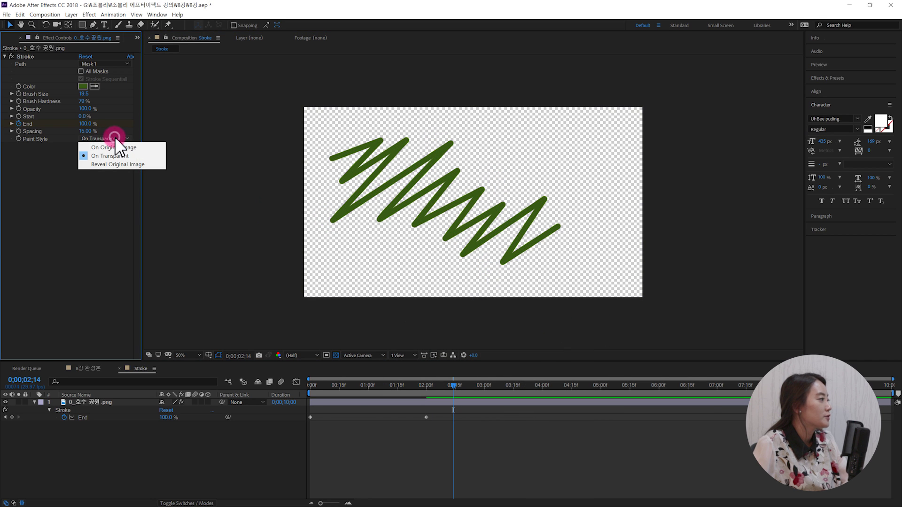
left_click(141, 165)
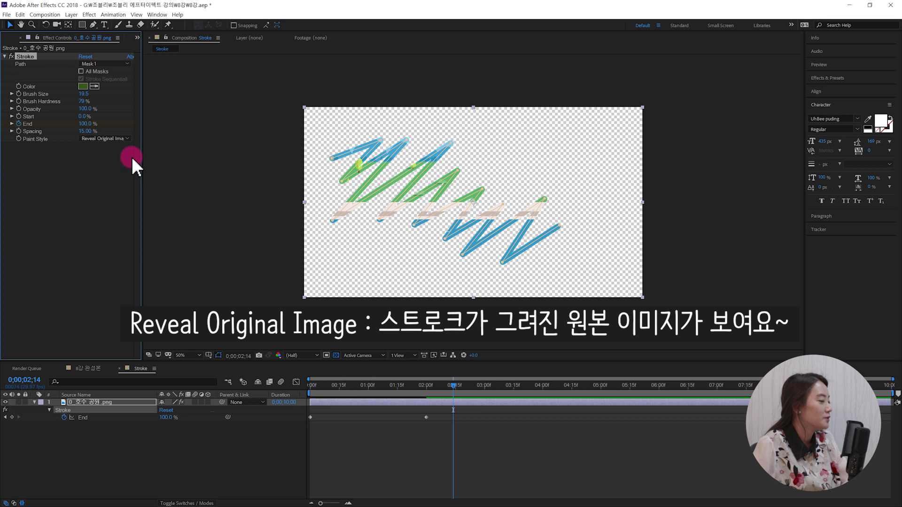
left_click(212, 193)
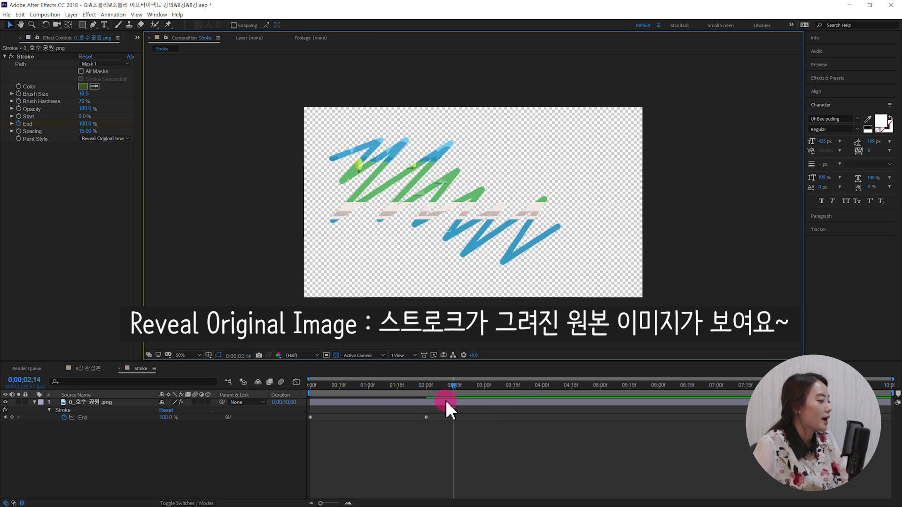
Step: Play back the Stroke reveal animation from the start, and preview the 8강 완성본 composition
left_click_drag(446, 386, 294, 390)
key("space")
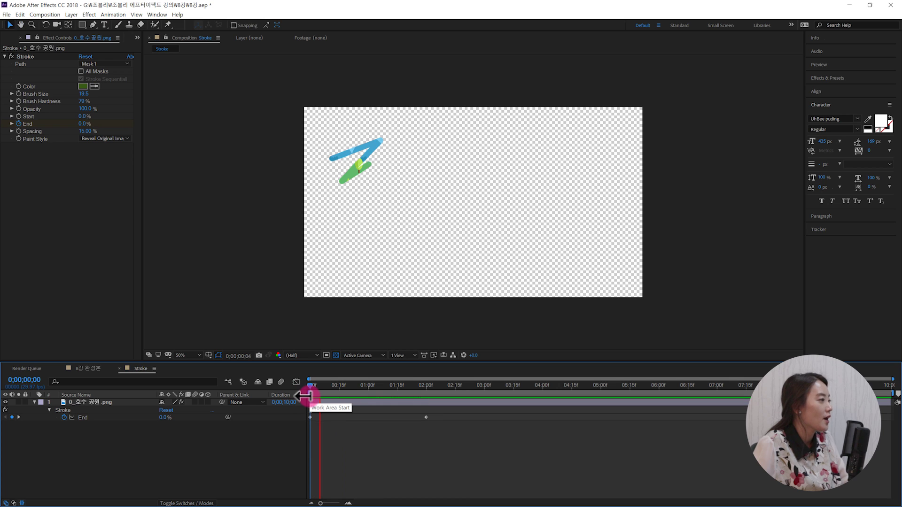
key("space")
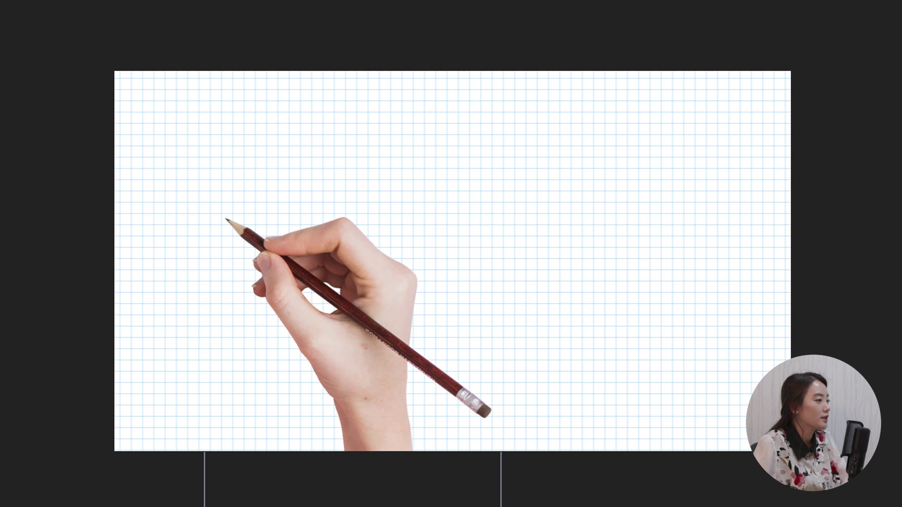
key("space")
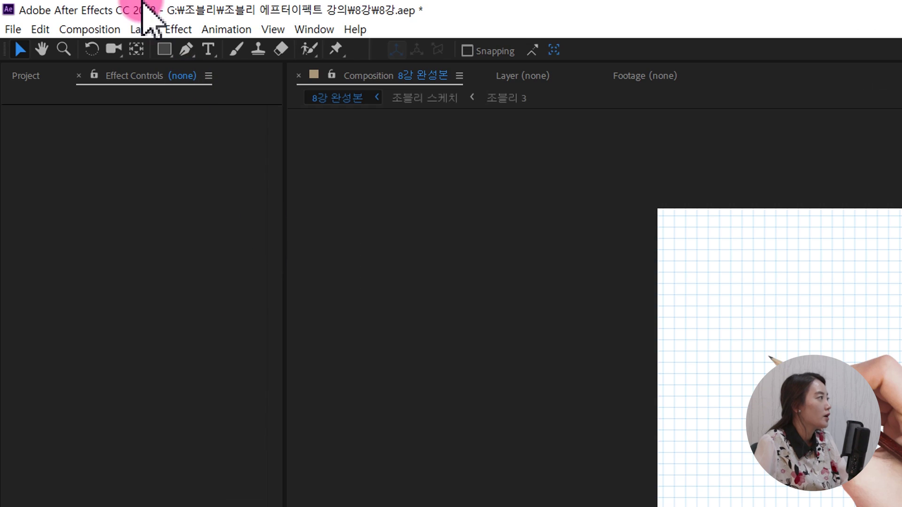
Step: Create a 10-second composition named 글씨 쓰기 효과 with the HDTV 1080 29.97 preset
left_click(46, 15)
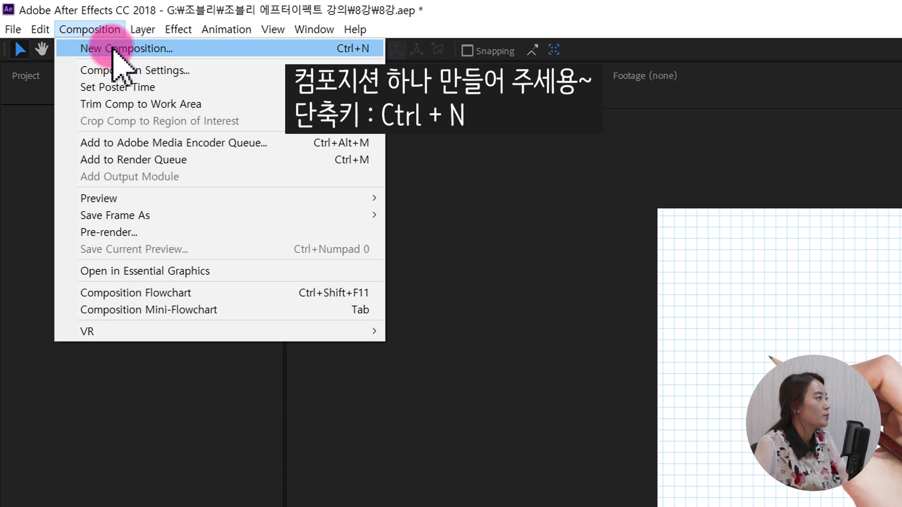
left_click(114, 49)
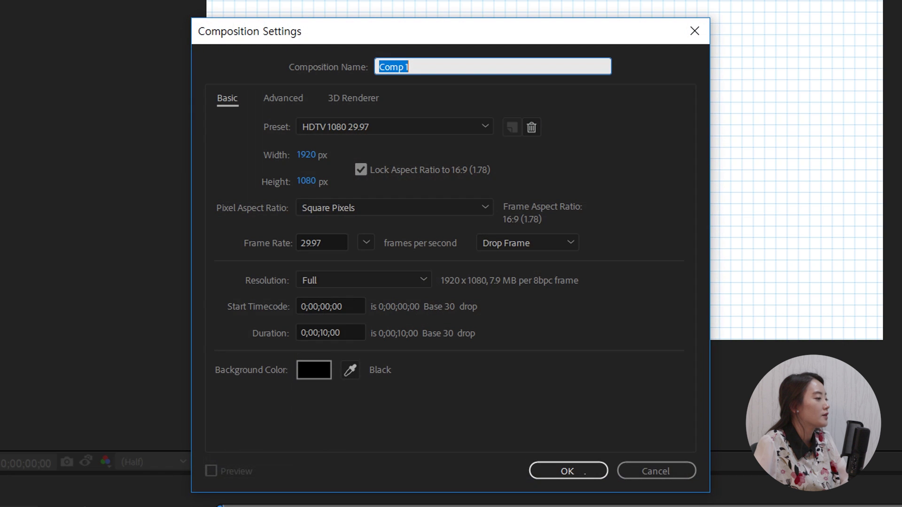
type("글씨 쓰기 효과")
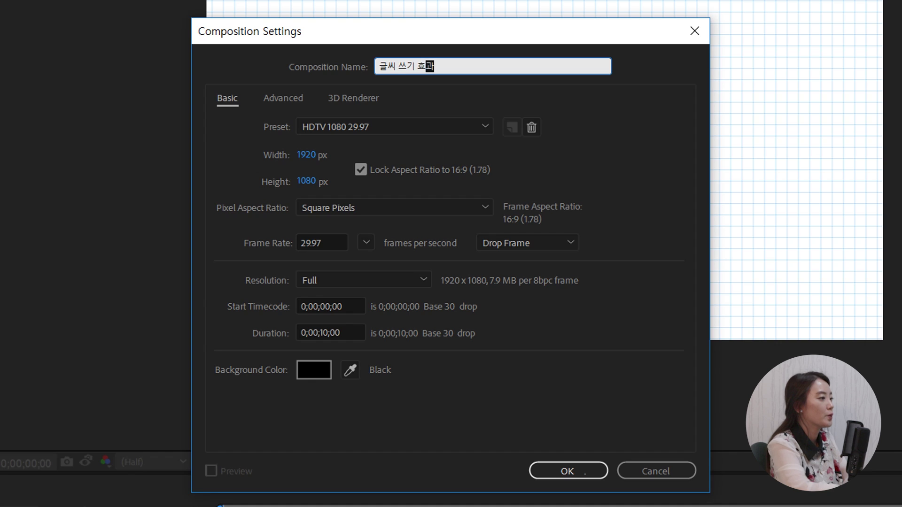
left_click(418, 133)
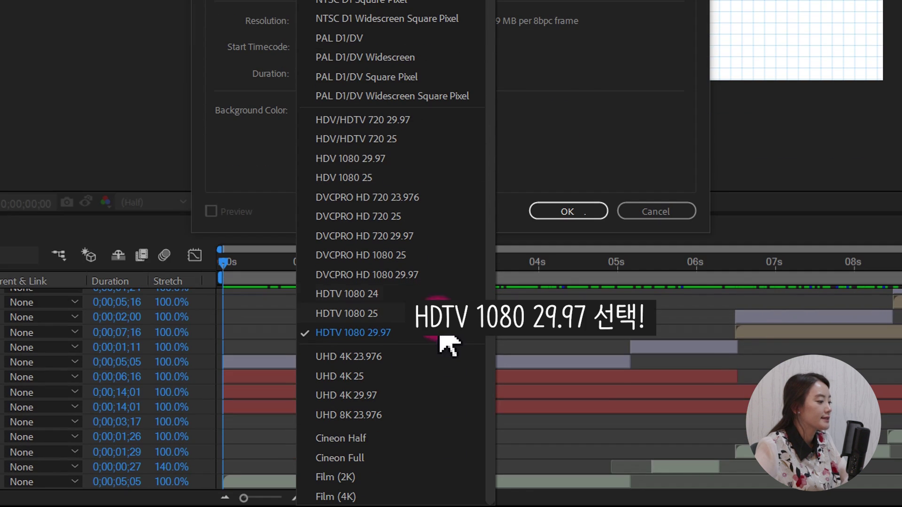
left_click(433, 337)
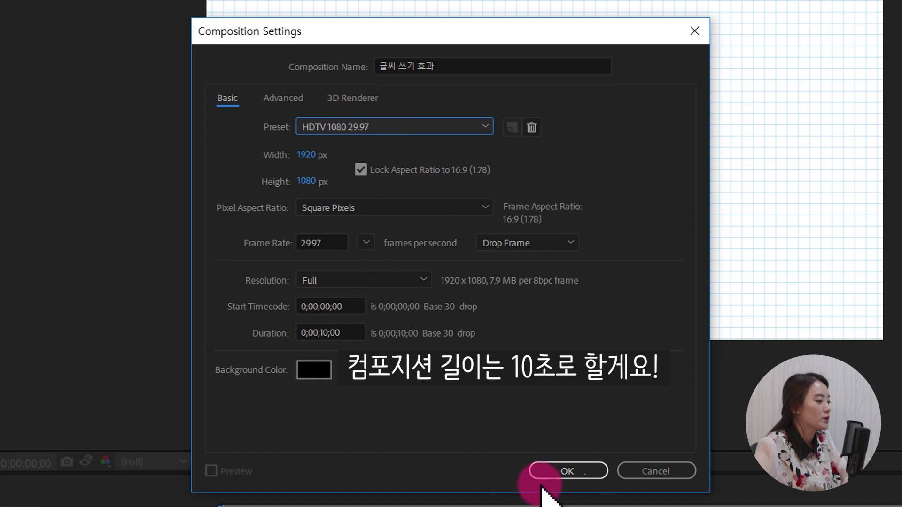
left_click(581, 471)
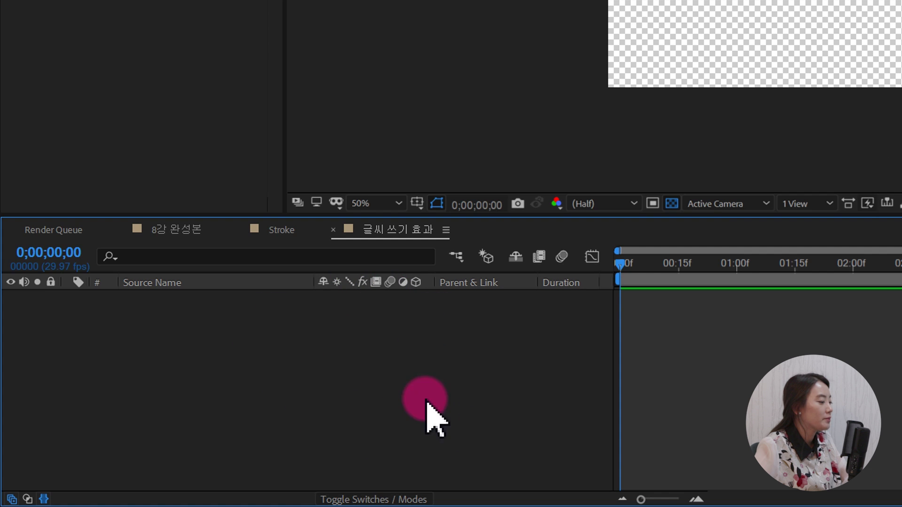
Step: Start a new solid layer in the 글씨 쓰기 효과 composition and open its color for editing
right_click(433, 355)
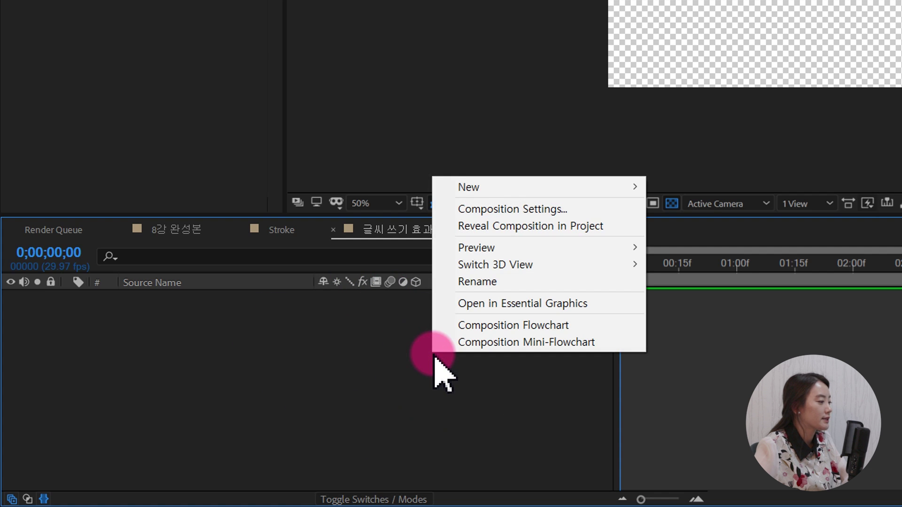
mouse_move(529, 191)
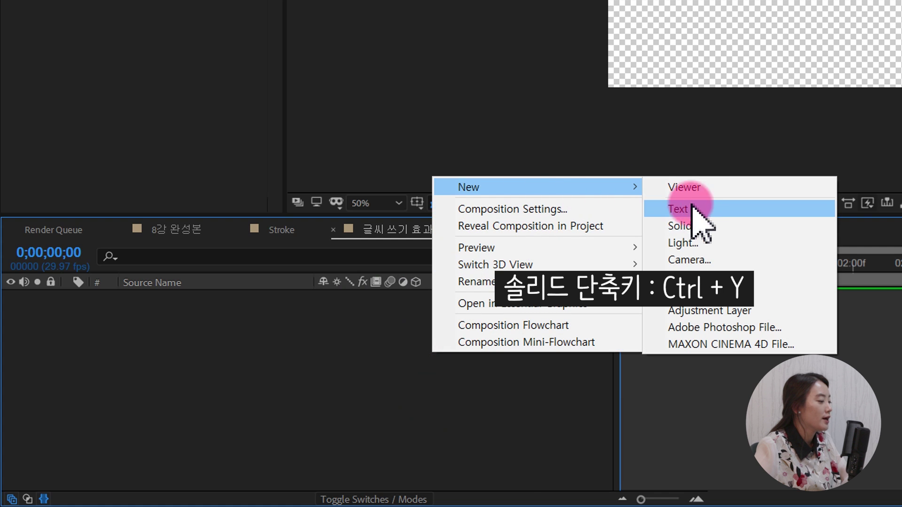
left_click(708, 227)
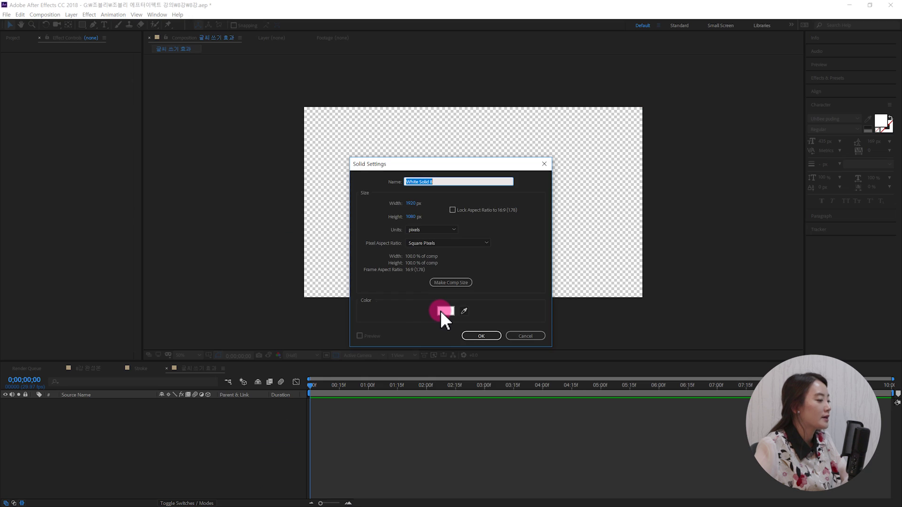
left_click(432, 373)
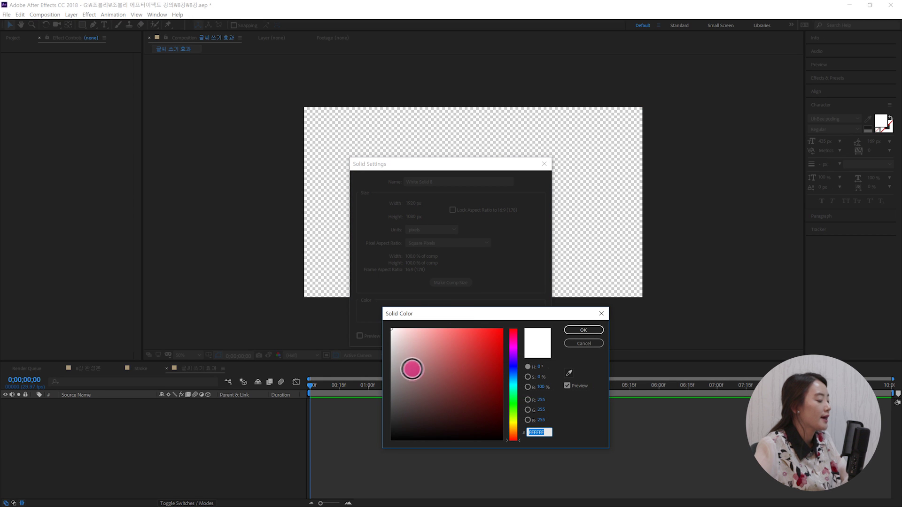
Step: Try out several red shades for the new solid's color
left_click(490, 348)
left_click(460, 361)
left_click(415, 343)
left_click(439, 371)
left_click(434, 402)
left_click(467, 394)
left_click(477, 407)
left_click(487, 371)
left_click(492, 350)
left_click(464, 364)
left_click(431, 357)
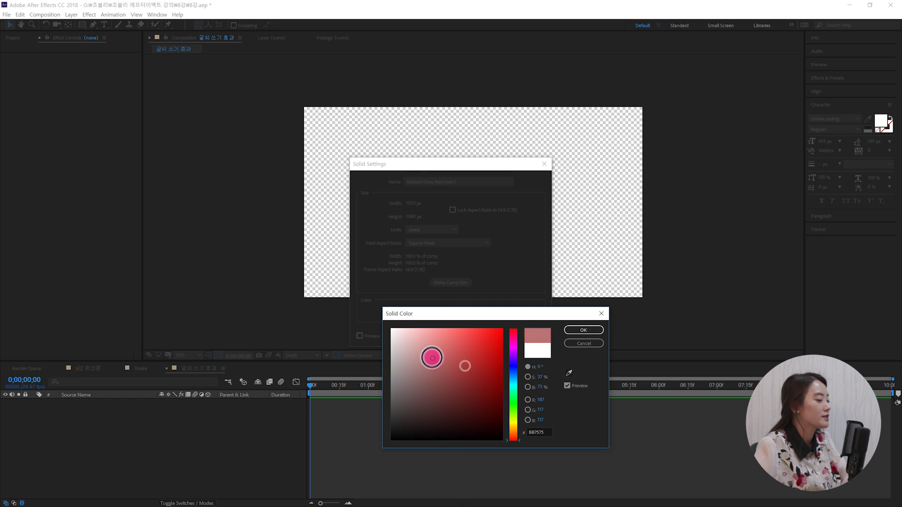
Step: Set the solid's color to white and create it at the composition's size
left_click_drag(417, 402, 385, 323)
left_click(583, 331)
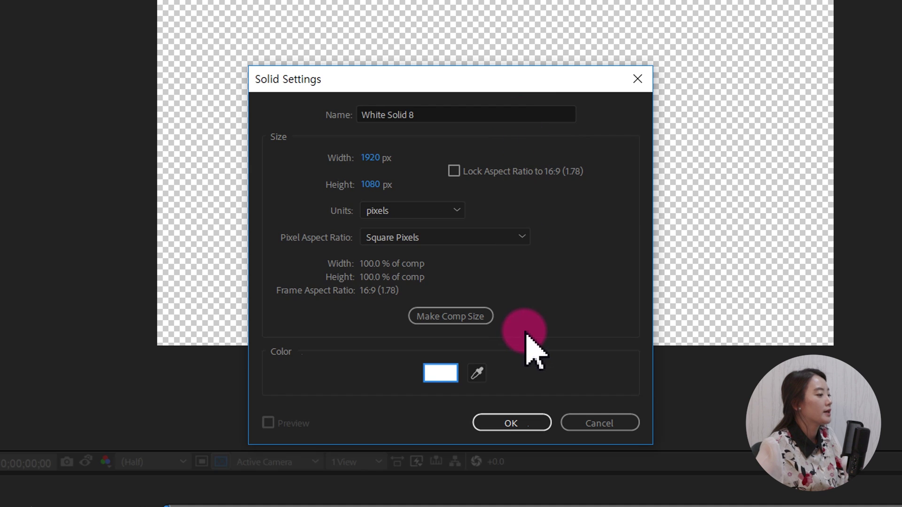
left_click(459, 284)
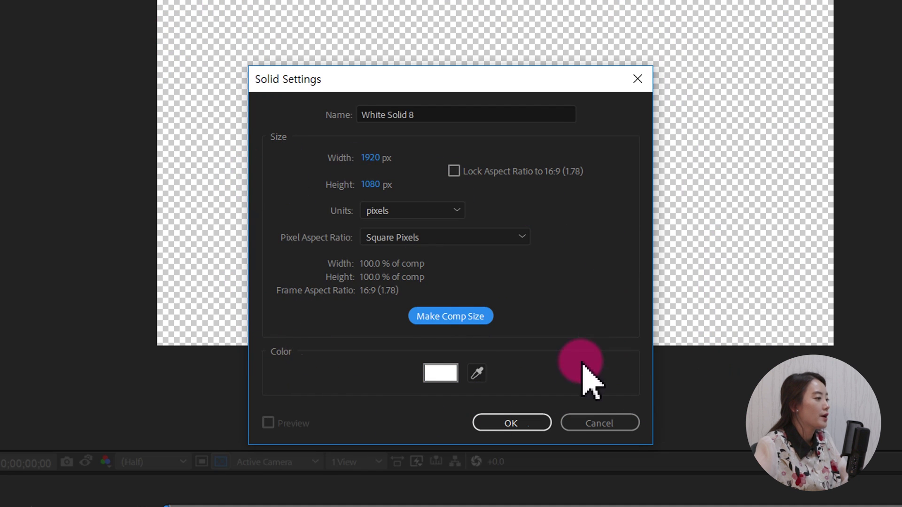
left_click(528, 422)
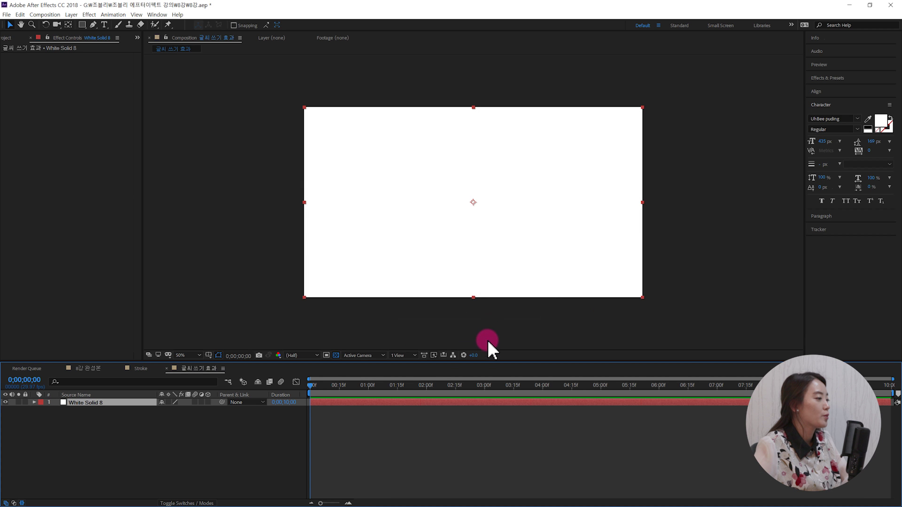
left_click(422, 461)
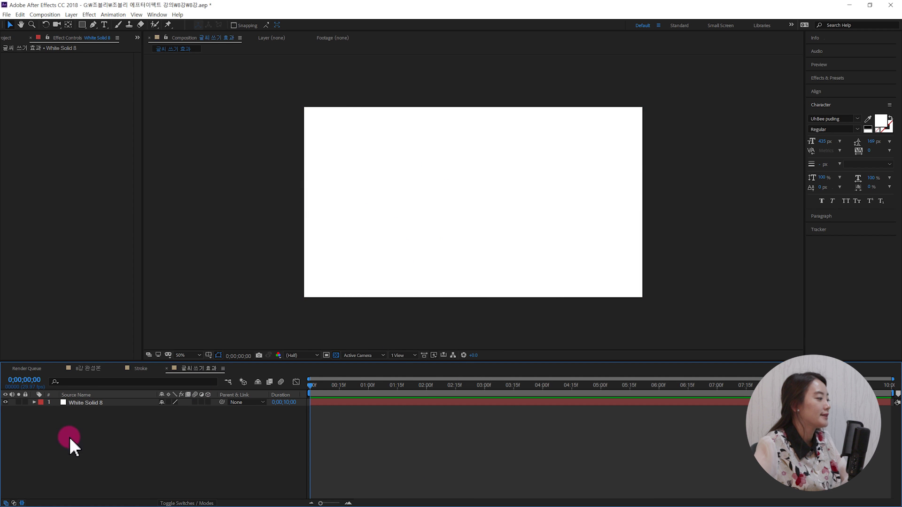
left_click(85, 402)
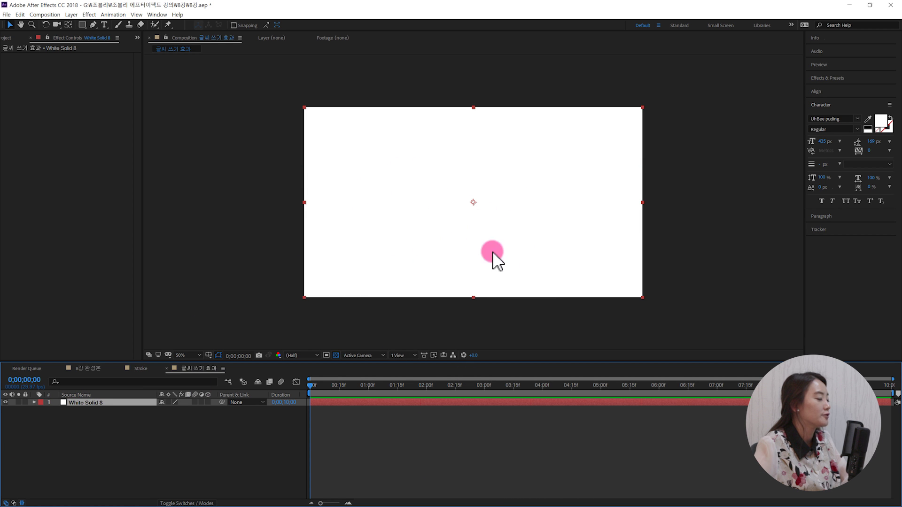
left_click(224, 447)
Step: Apply the Grid effect to the white solid and turn off the viewer's transparency grid to show a black background
left_click(102, 403)
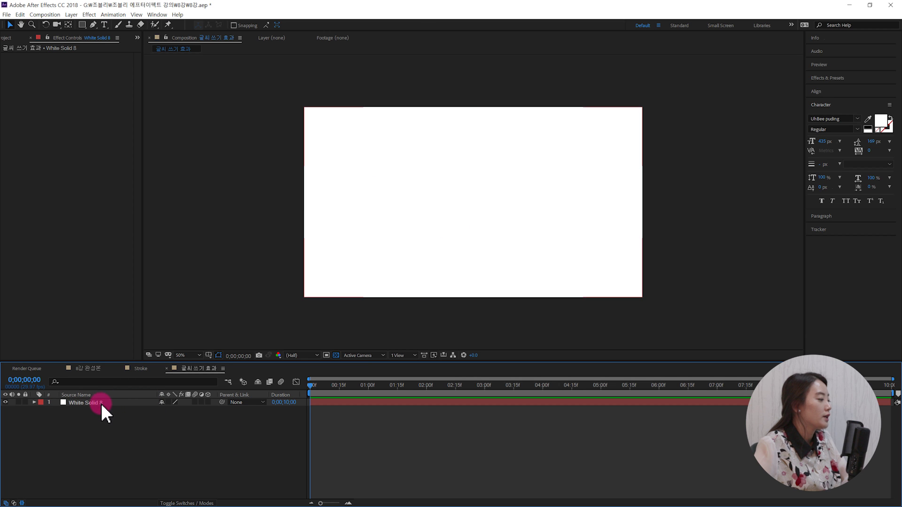
left_click(101, 403)
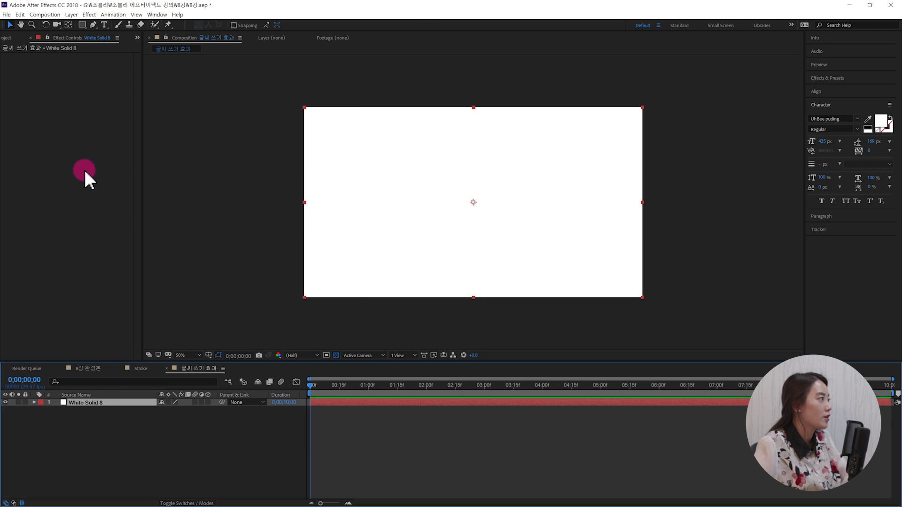
left_click(89, 15)
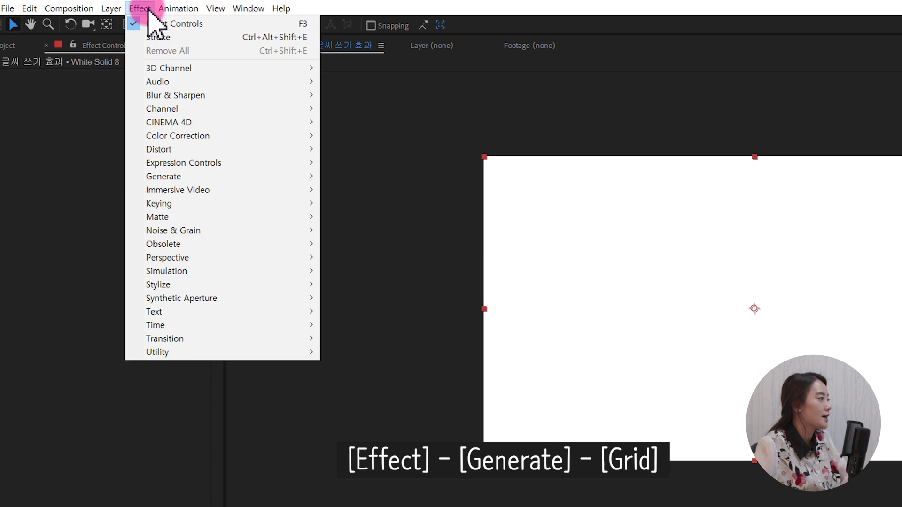
mouse_move(237, 177)
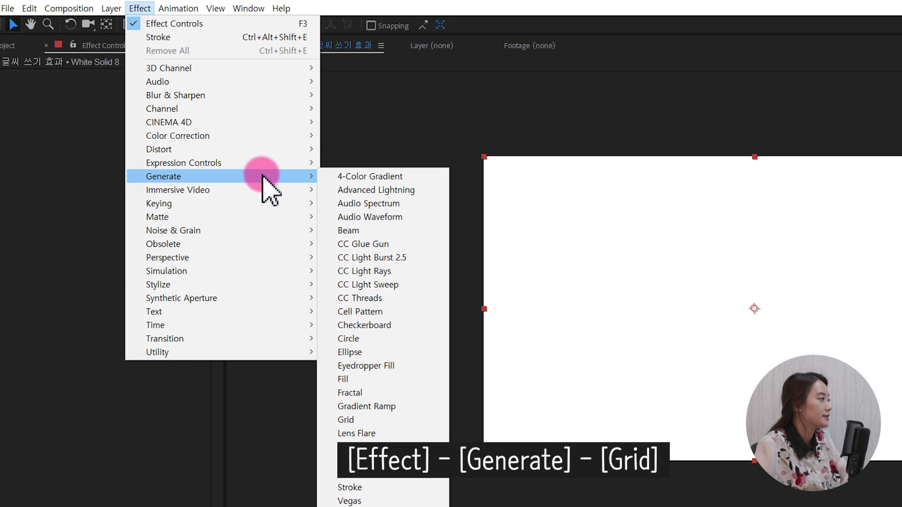
left_click(400, 419)
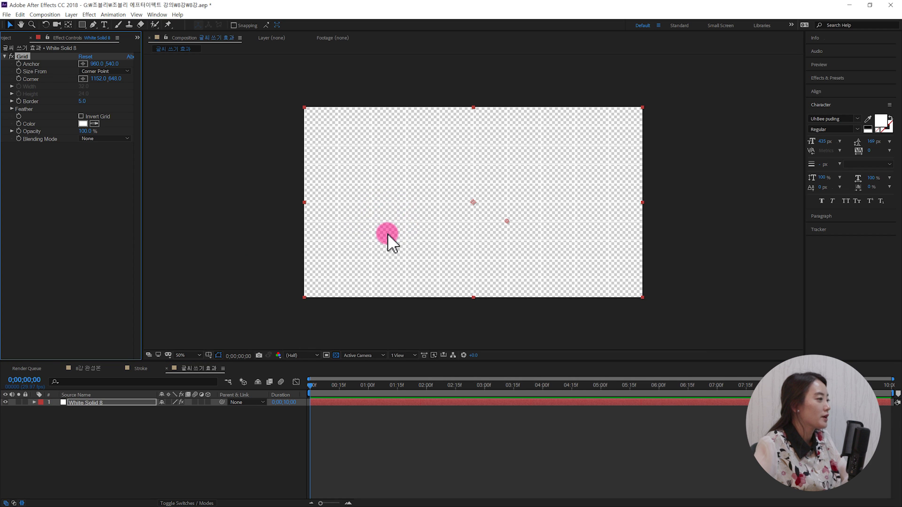
left_click(336, 355)
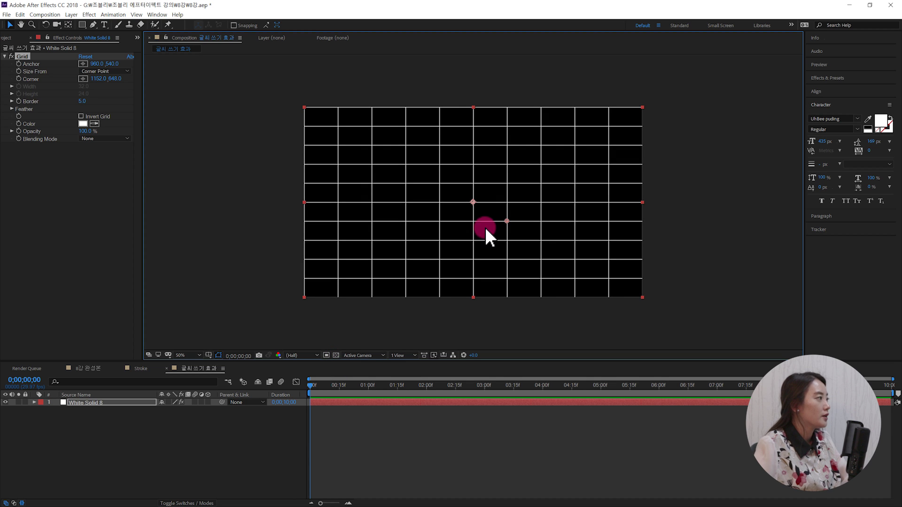
Step: Move the Grid's anchor to 1046, 609 and set Size From to Width & Height Sliders
left_click_drag(96, 63, 98, 87)
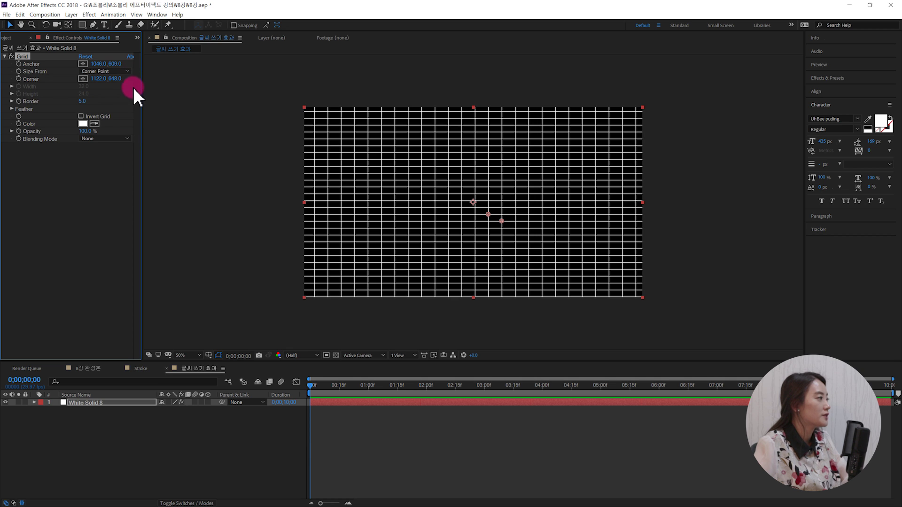
left_click(130, 71)
left_click(133, 70)
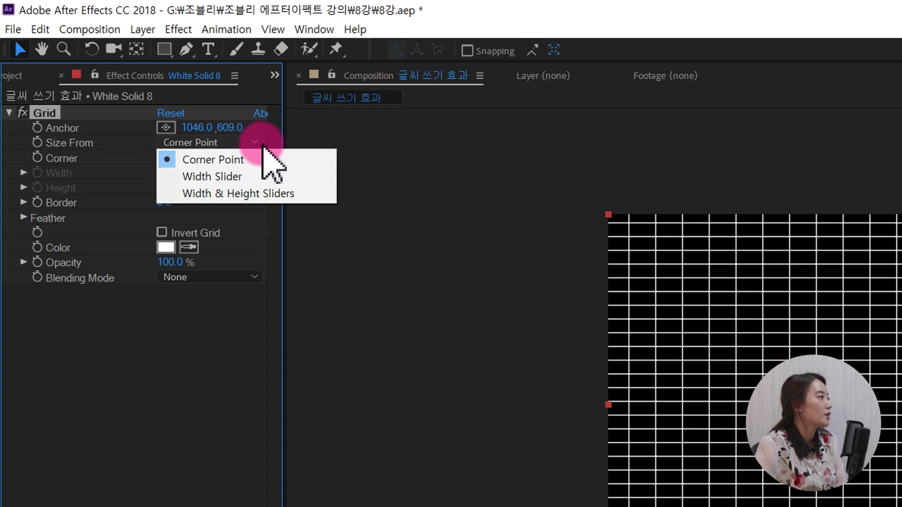
left_click(258, 142)
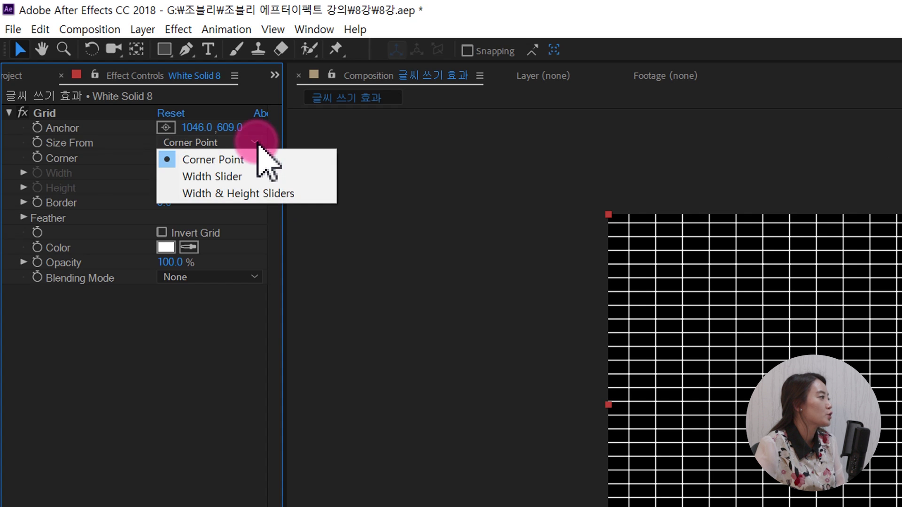
left_click(261, 194)
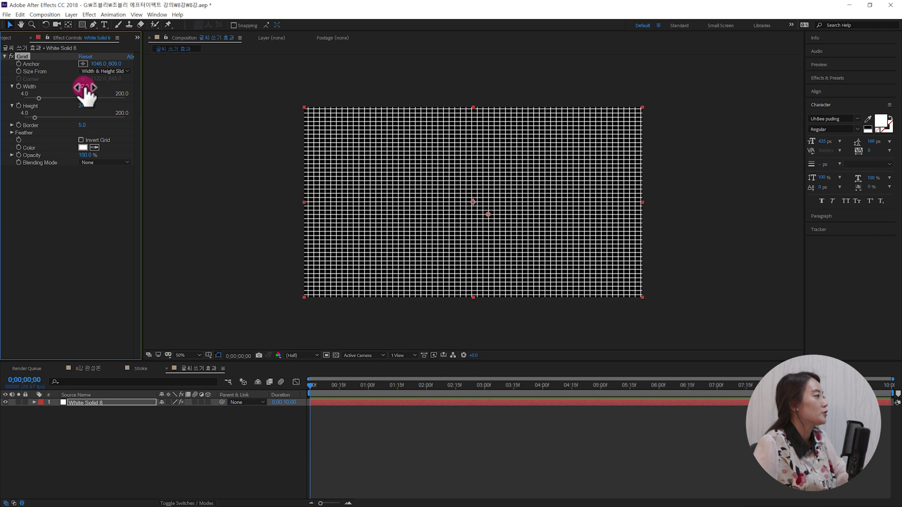
Step: Set the Grid's width and height to 32
left_click_drag(85, 87, 89, 86)
left_click(87, 86)
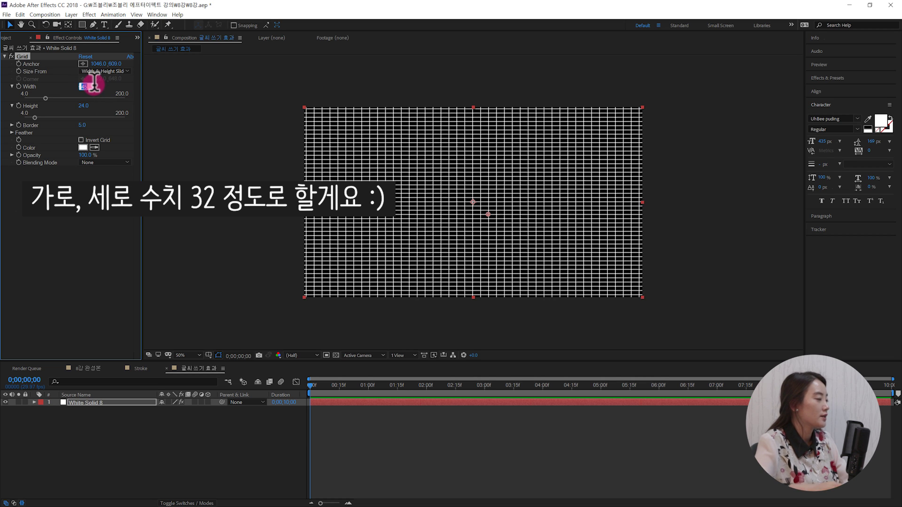
type("32")
left_click(84, 105)
type("32")
key("Return")
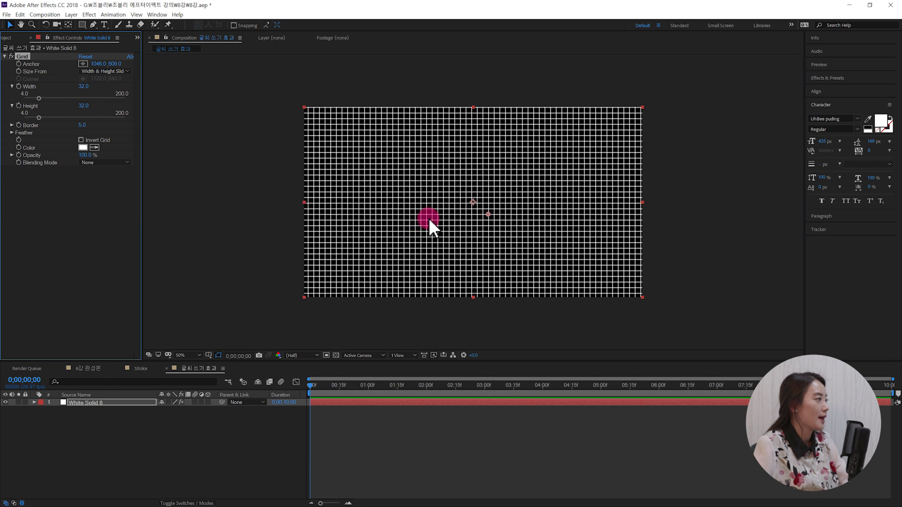
Step: View the grid background in the 8강 완성본 composition for reference and return to 글씨 쓰기 효과
left_click(94, 369)
left_click(249, 258)
left_click(206, 368)
Step: Change the Grid's color on the white solid to light blue and deselect the layer
left_click(89, 402)
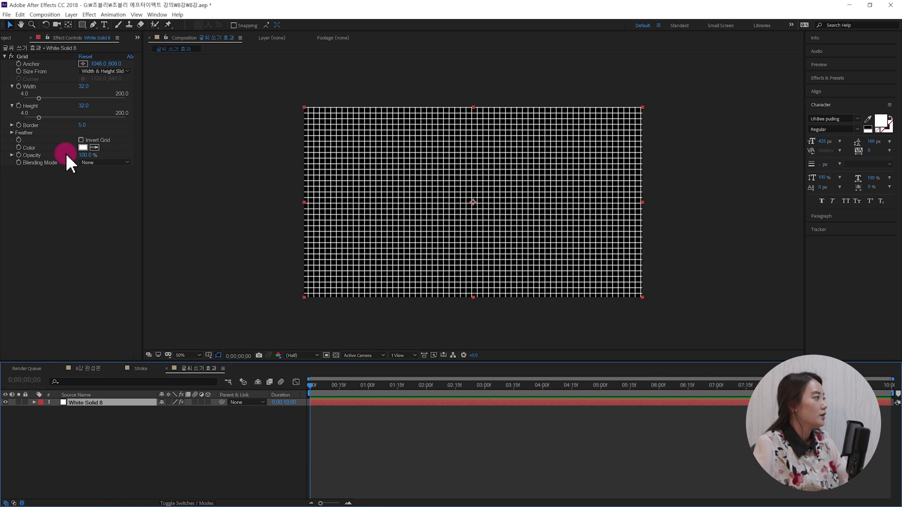
left_click(82, 147)
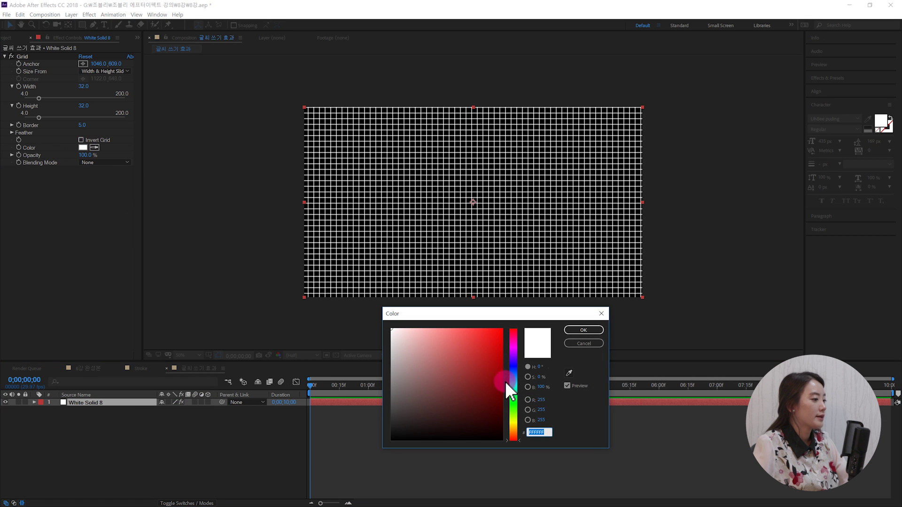
left_click(514, 367)
left_click_drag(515, 367, 515, 376)
left_click(421, 330)
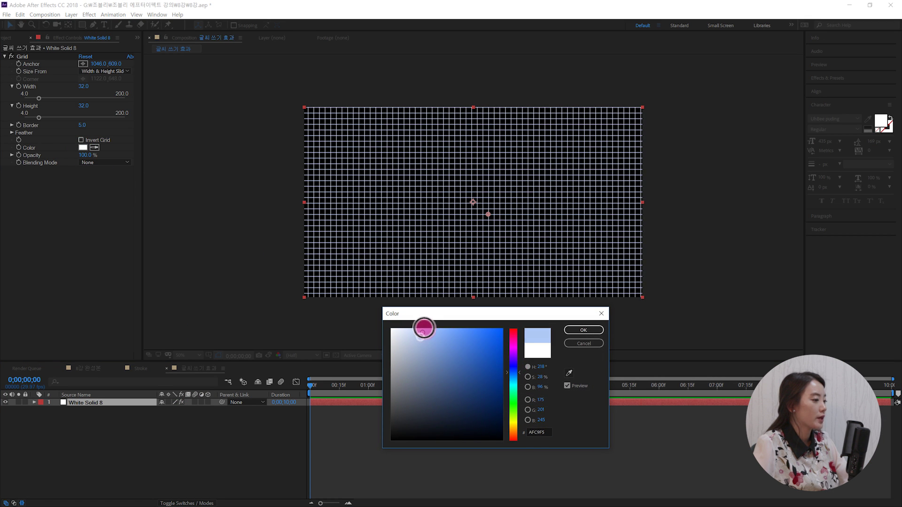
left_click(583, 330)
left_click(256, 447)
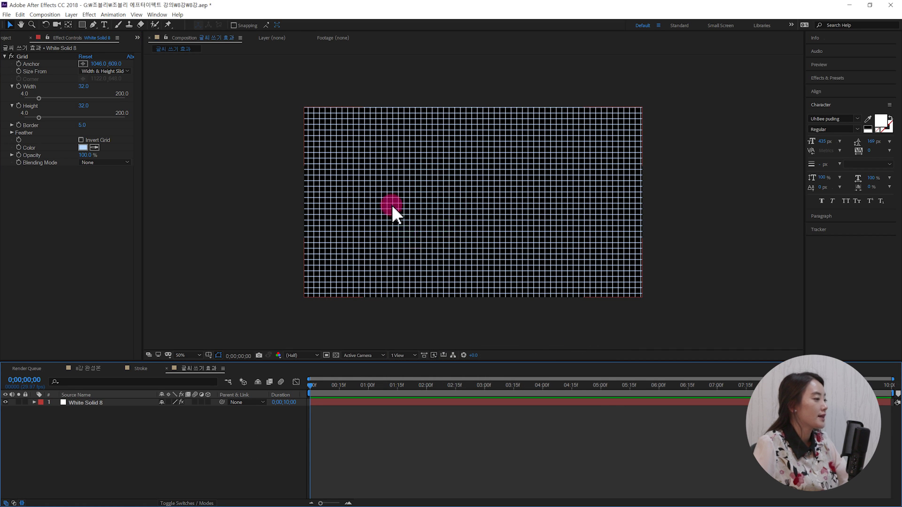
Step: Add a new white solid to the composition and place it beneath the grid layer as a backing
right_click(210, 447)
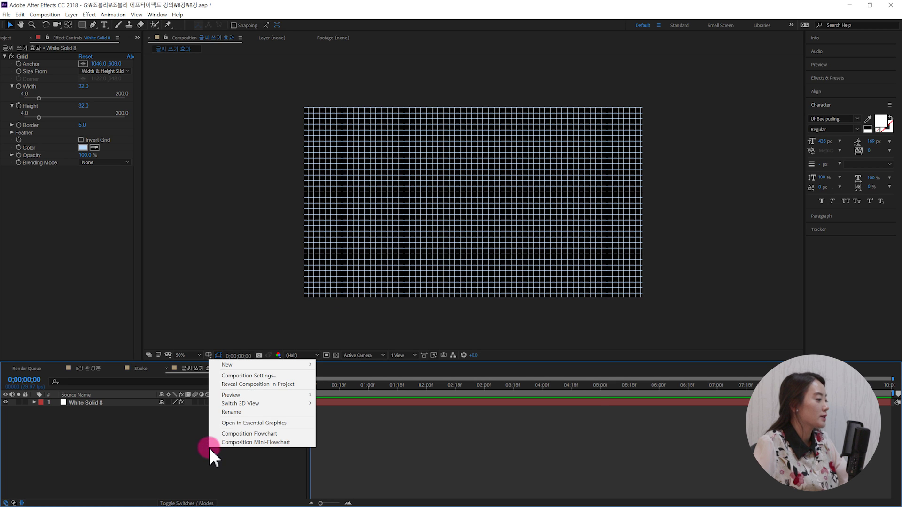
mouse_move(271, 365)
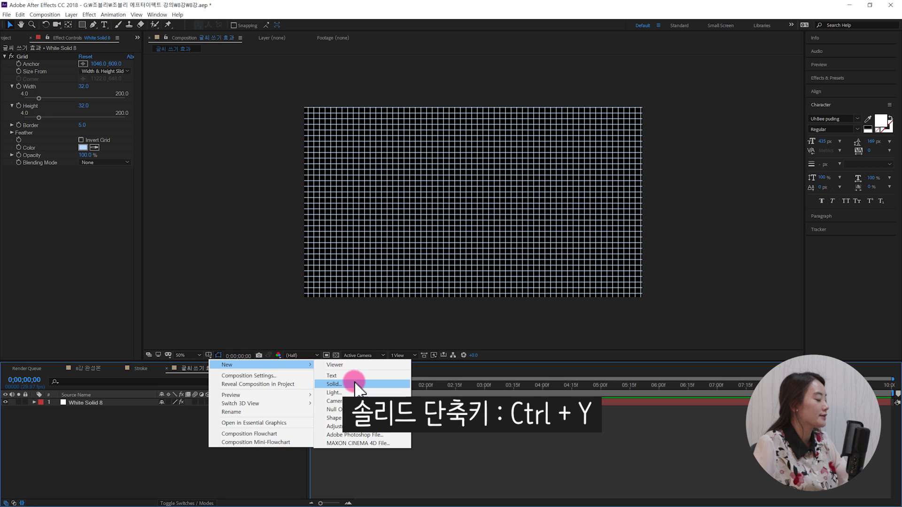
left_click(355, 383)
left_click(442, 311)
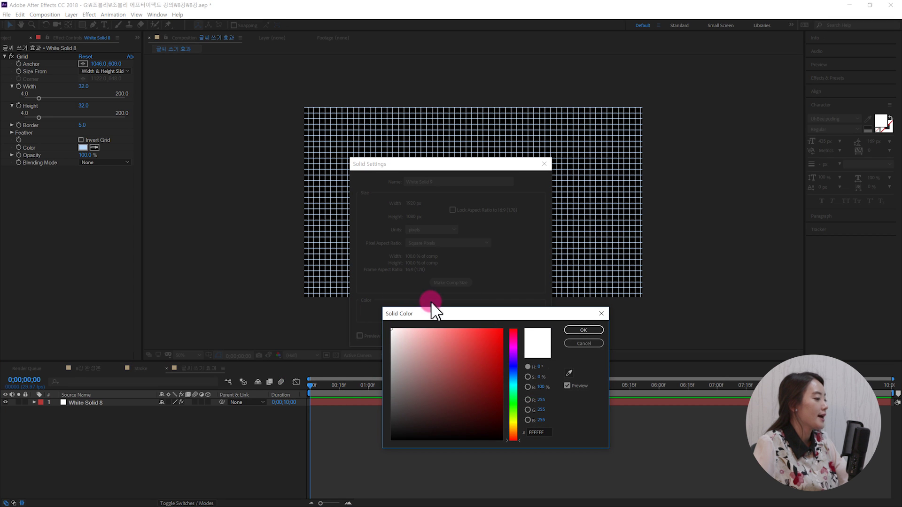
left_click(575, 327)
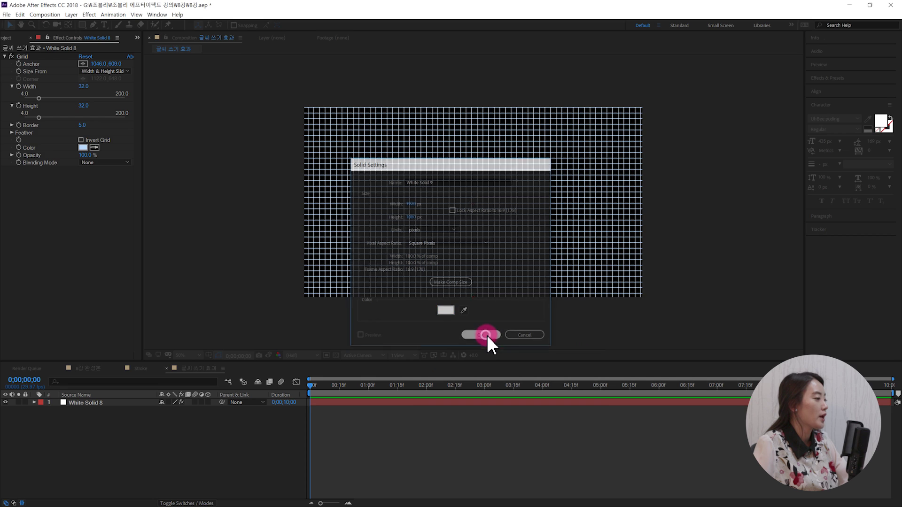
left_click(487, 334)
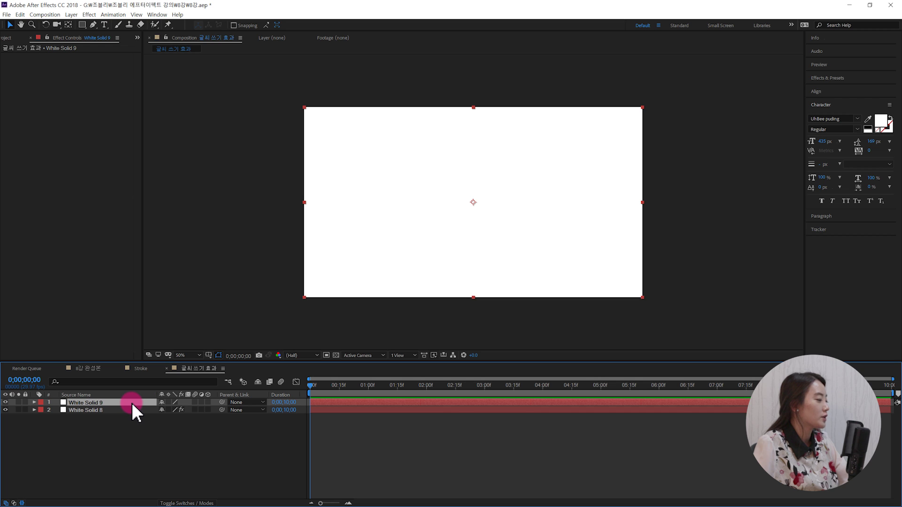
left_click_drag(132, 402, 134, 419)
left_click(136, 438)
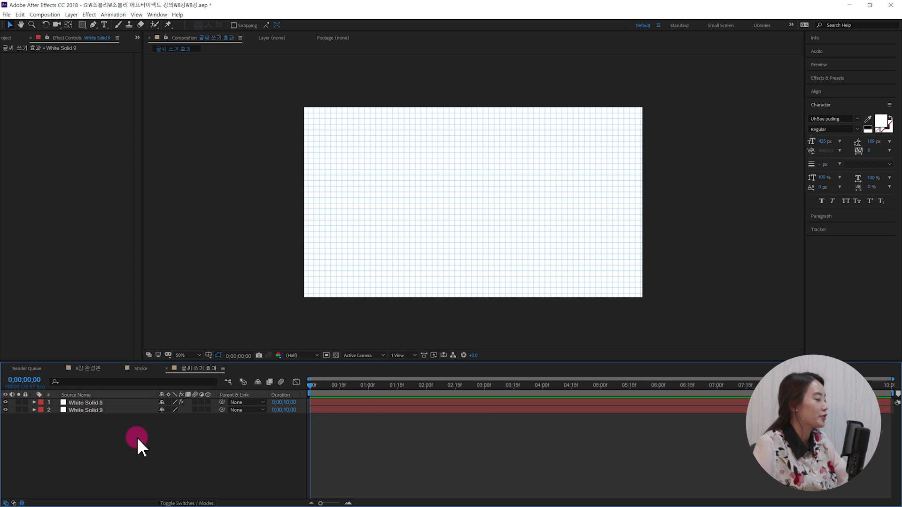
left_click(100, 403)
left_click(98, 424)
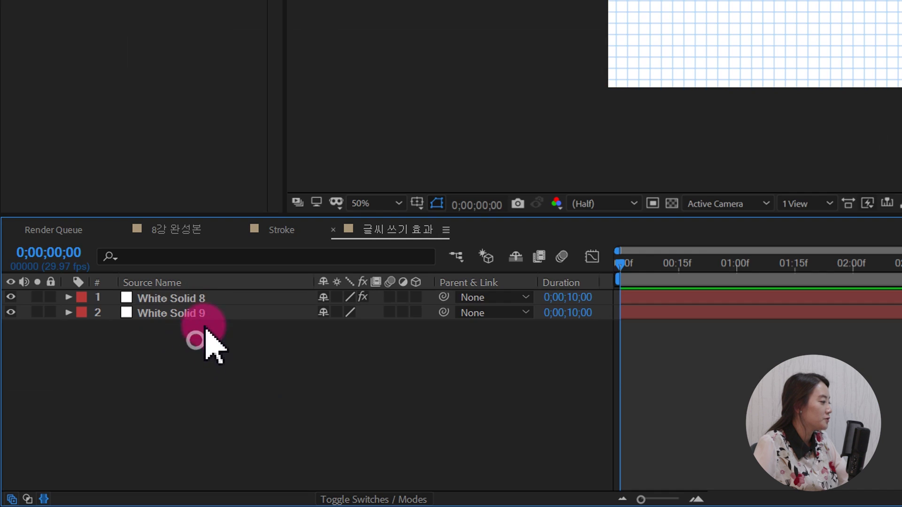
left_click(101, 403)
left_click(100, 410)
left_click(195, 349)
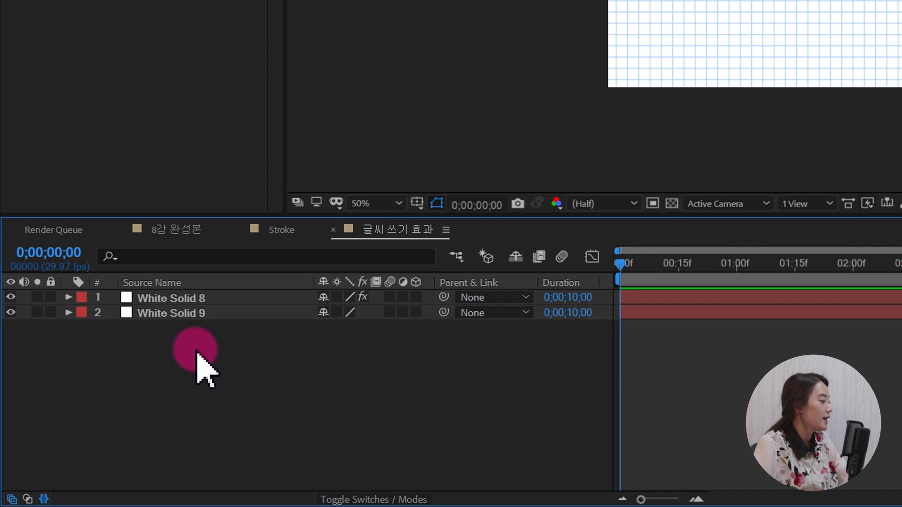
left_click(186, 299)
left_click(243, 344)
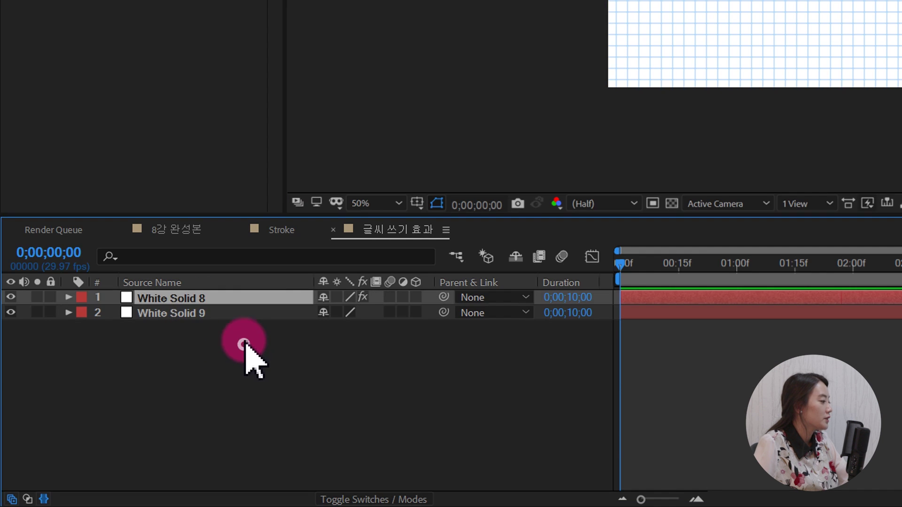
Step: Rename the grid layer, White Solid 8, as 모눈종이
left_click(188, 301)
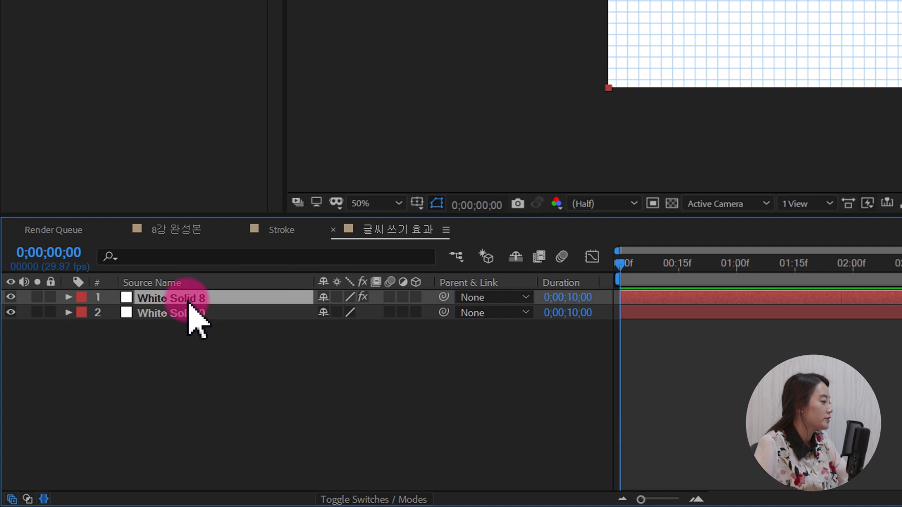
right_click(189, 302)
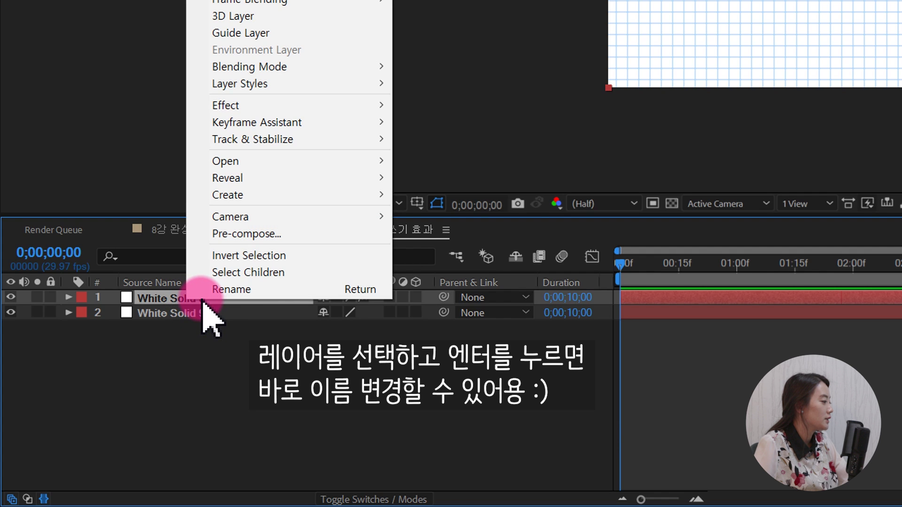
left_click(212, 290)
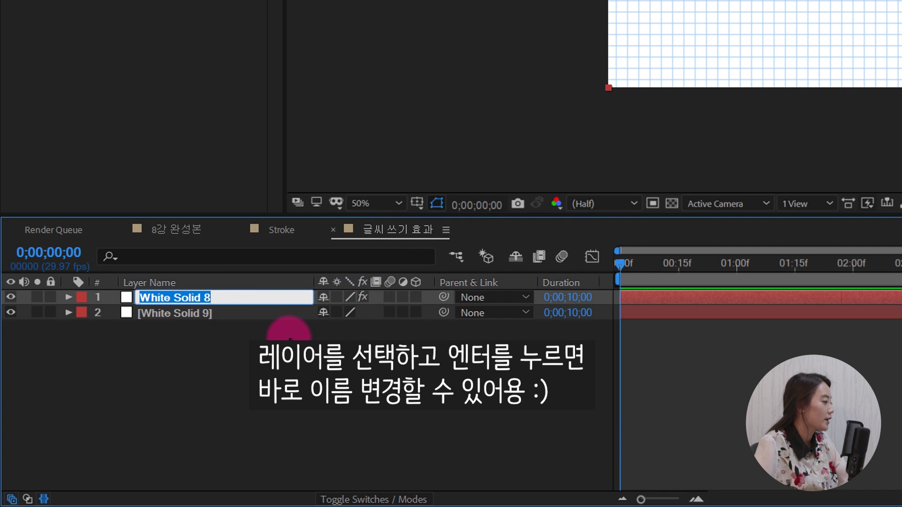
key("BackSpace")
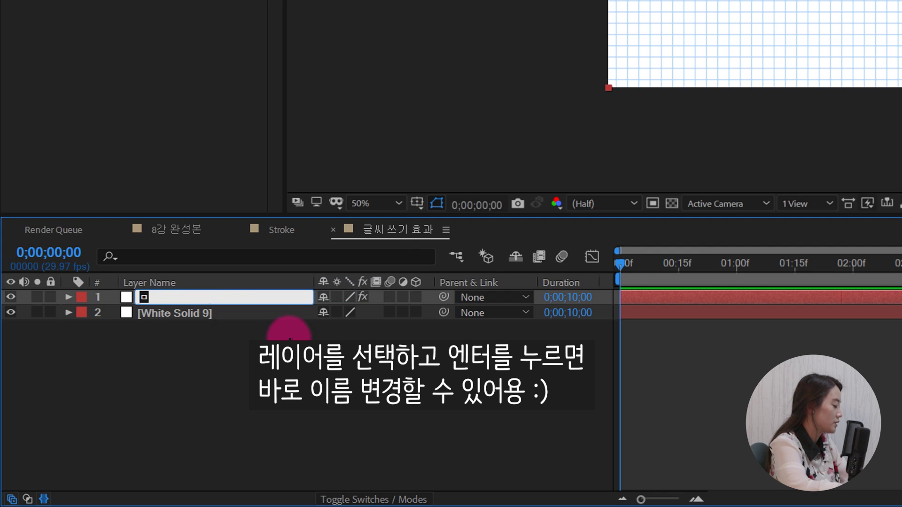
type("모눈종이")
left_click(289, 338)
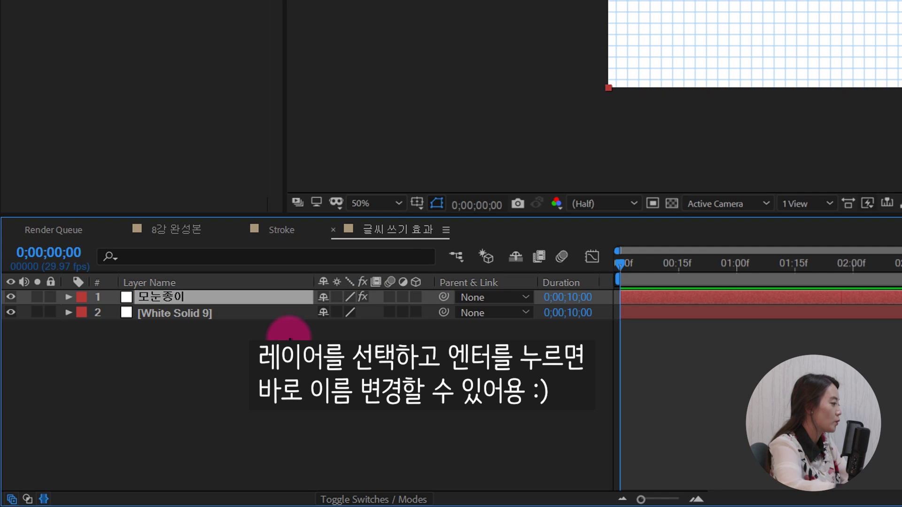
Step: Rename the plain white solid beneath the grid as 배경 and deselect the layer
right_click(199, 313)
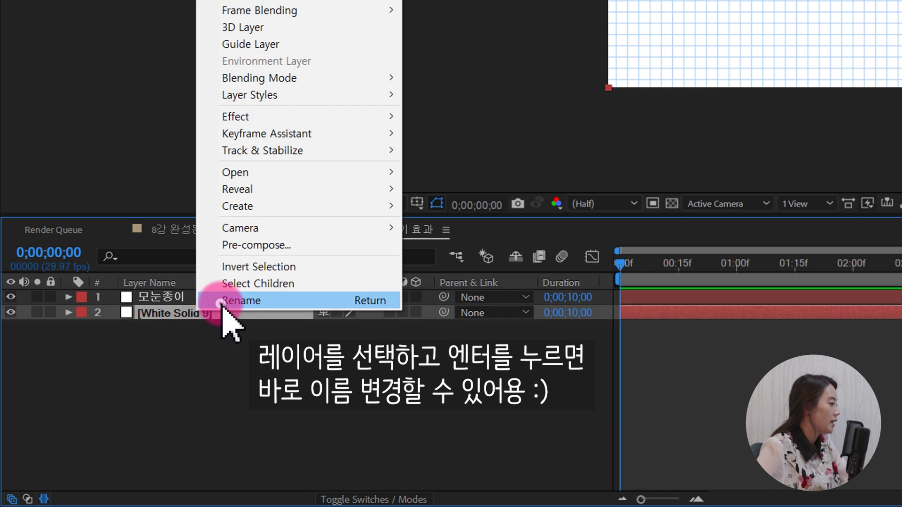
left_click(221, 303)
type("ㅂ")
type("배경")
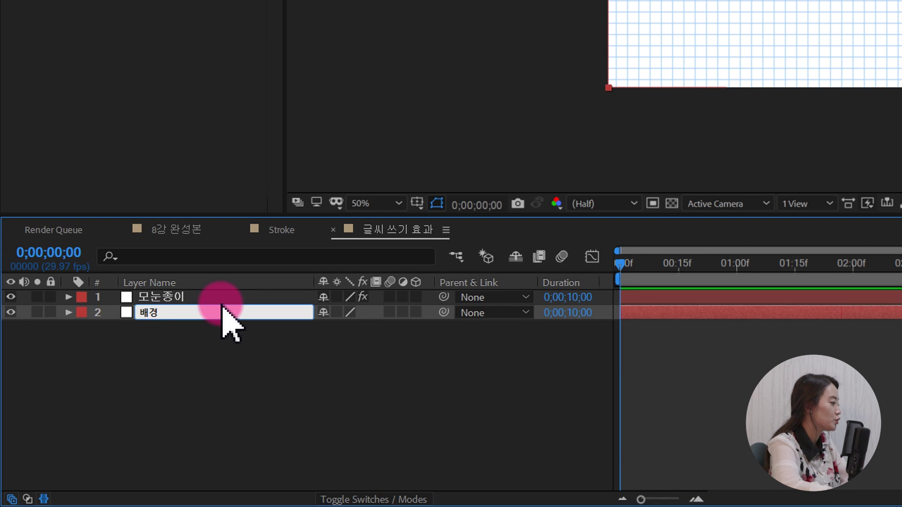
key("Return")
left_click(233, 350)
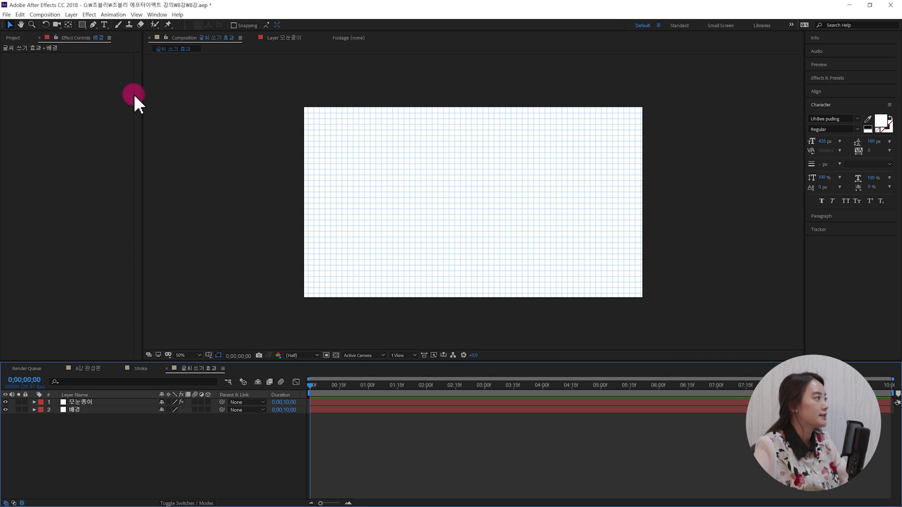
Step: Create a text layer reading 안녕? over the grid paper with a near-black fill color
left_click(104, 25)
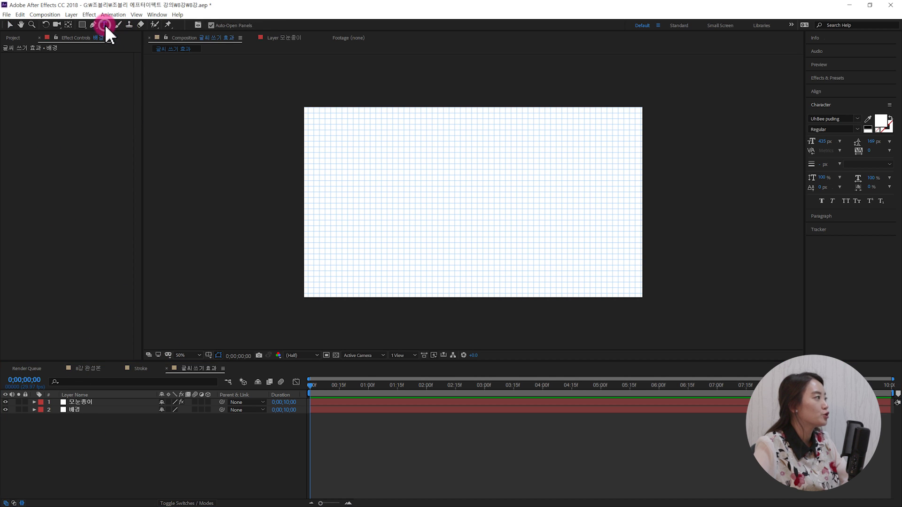
left_click(383, 207)
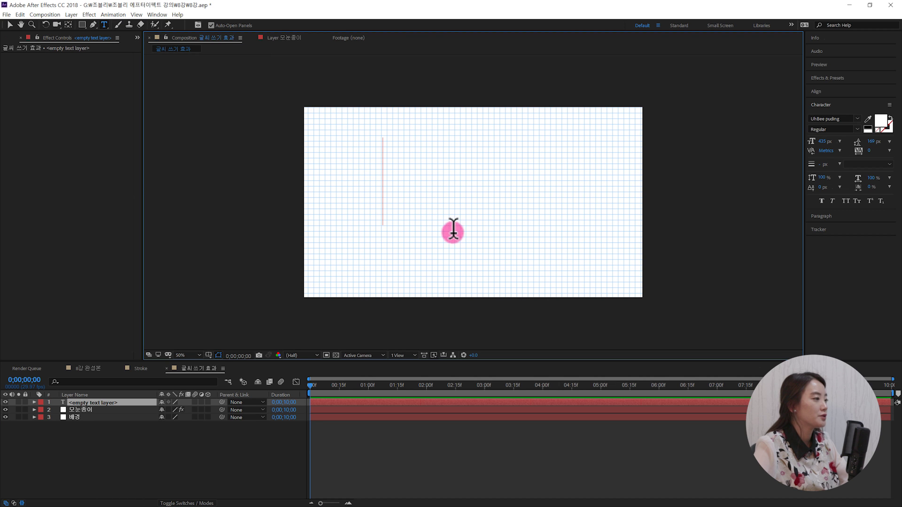
left_click(883, 122)
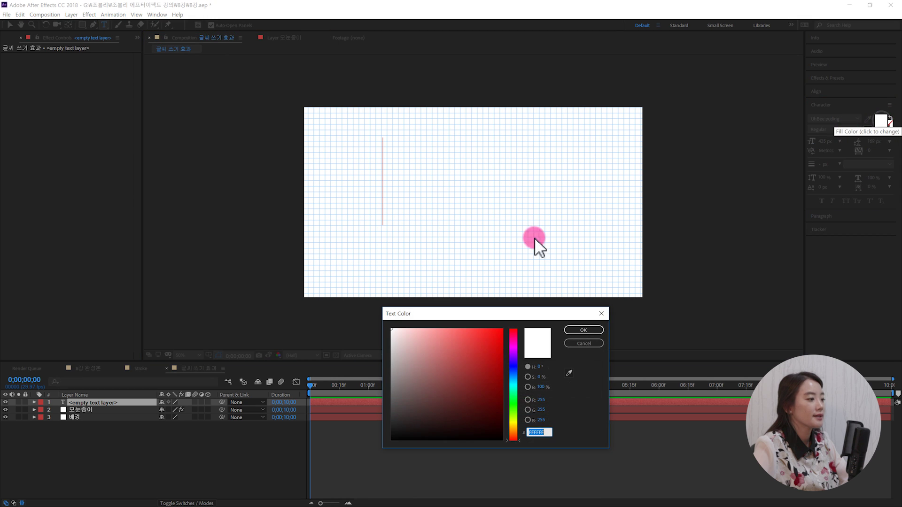
left_click_drag(404, 419, 395, 433)
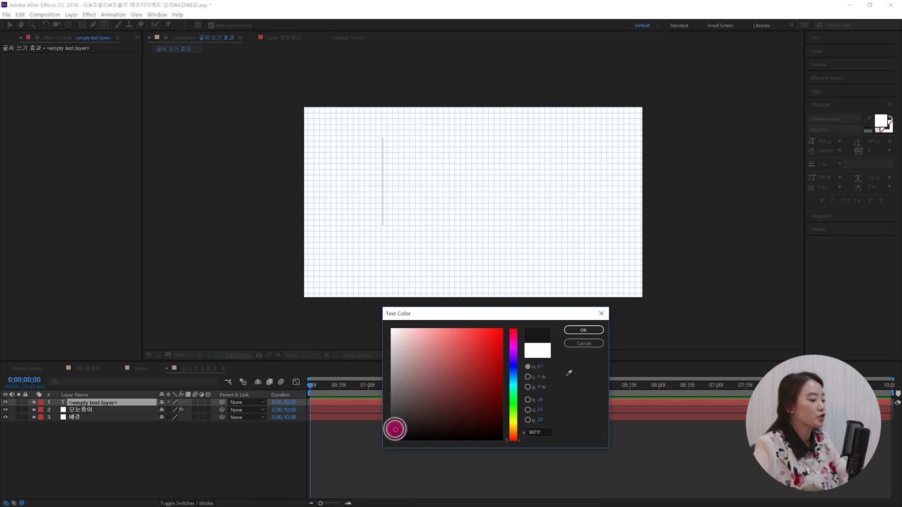
left_click(583, 330)
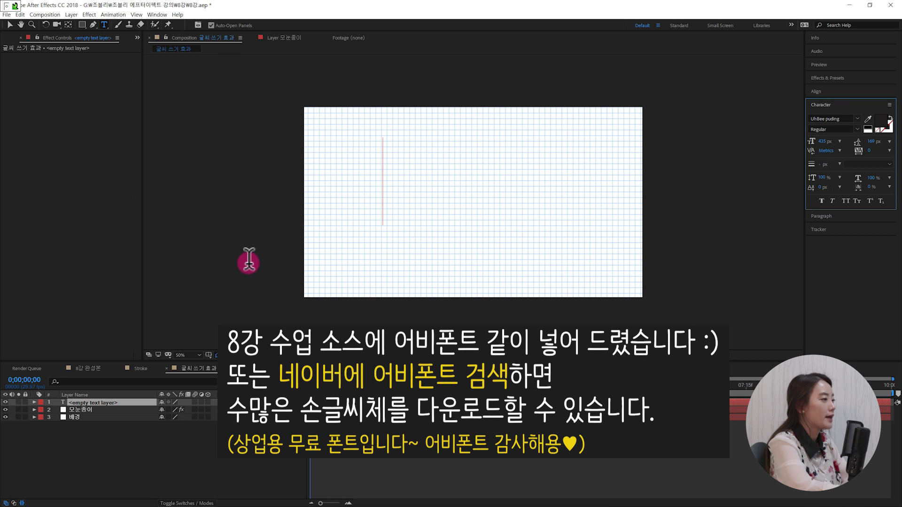
type("안녕?")
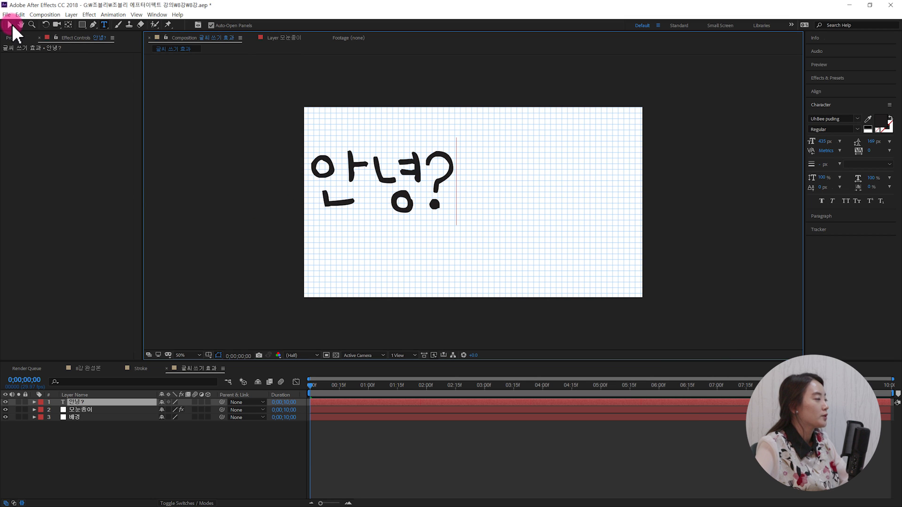
Step: Move the 안녕? text toward the middle of the frame, center it horizontally in the composition, and deselect it
left_click(11, 24)
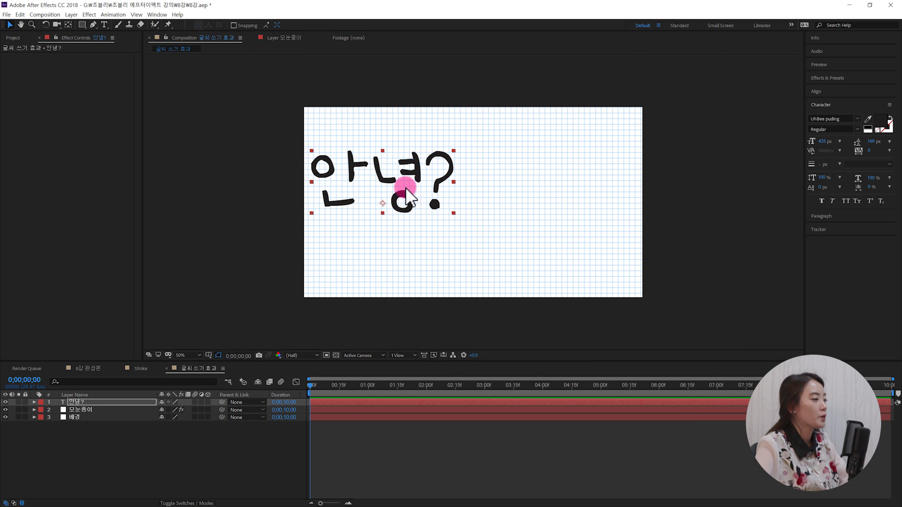
left_click_drag(400, 182, 471, 203)
key("F2")
left_click(480, 197)
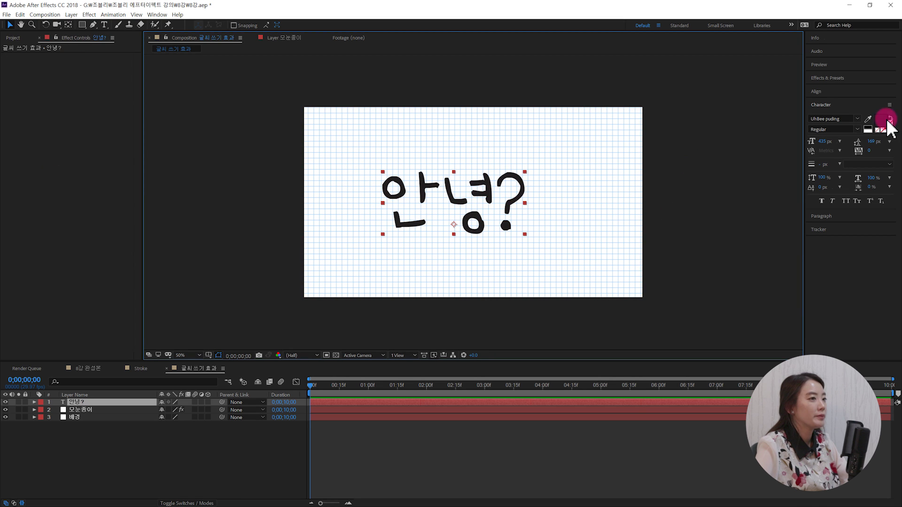
left_click(817, 92)
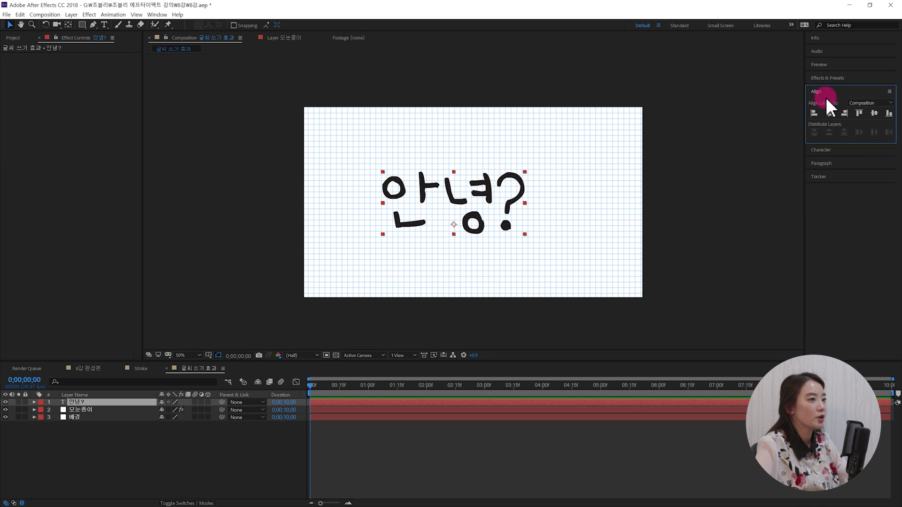
left_click(831, 115)
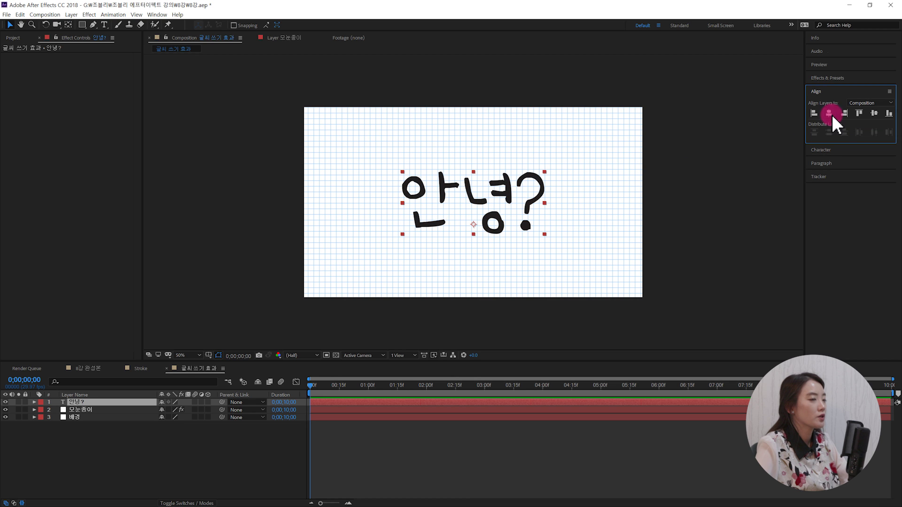
left_click(314, 80)
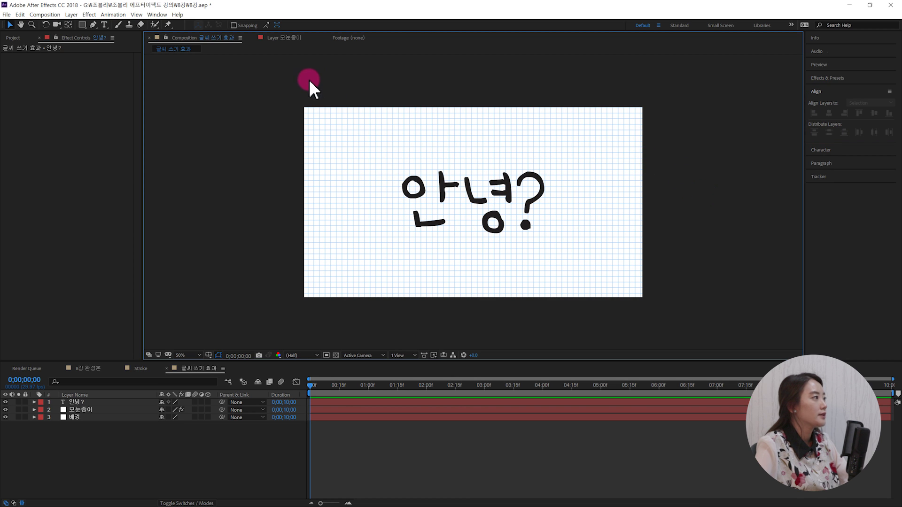
left_click(158, 15)
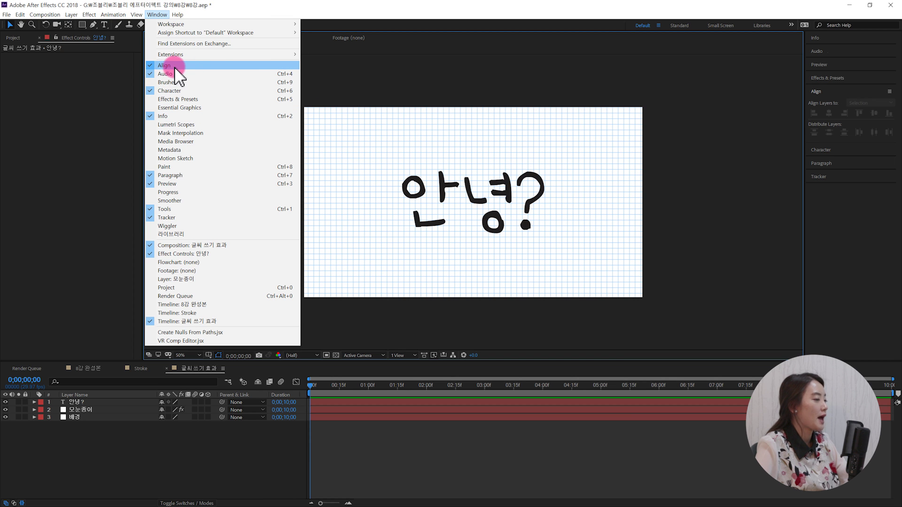
left_click(521, 220)
left_click(585, 231)
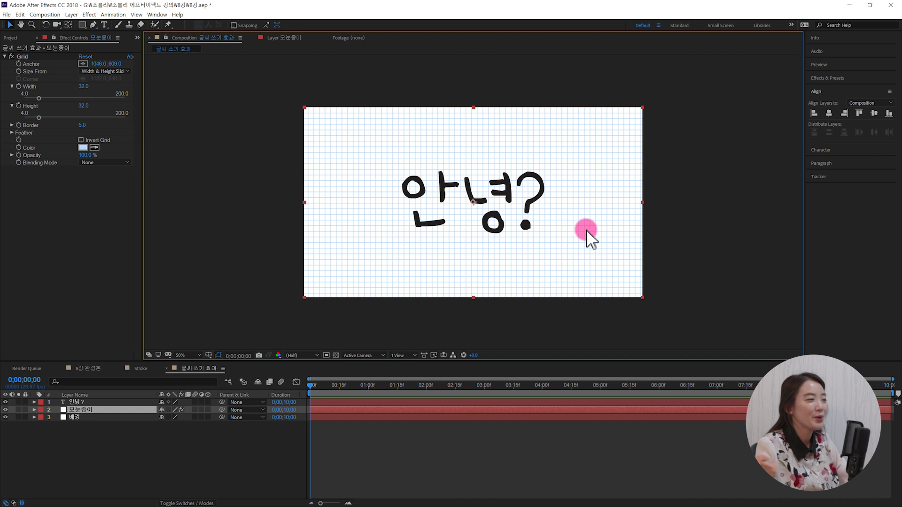
left_click(675, 258)
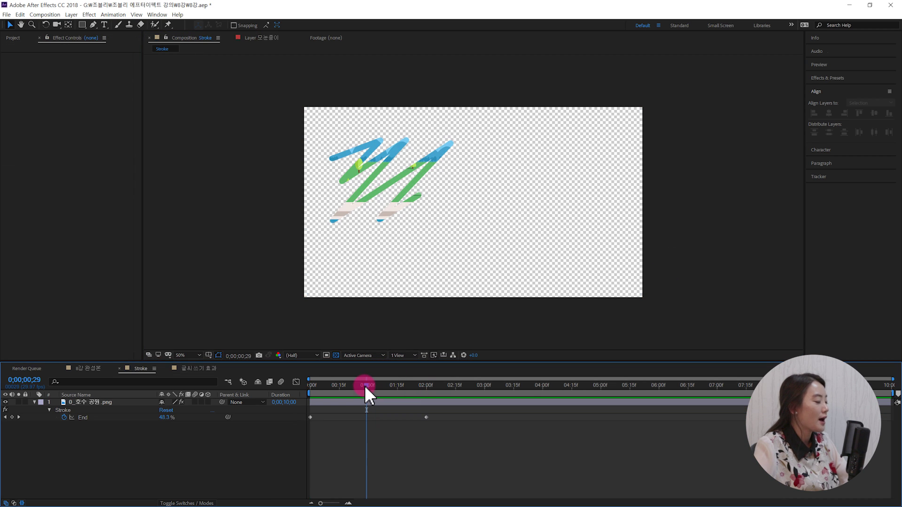
Step: Scrub through the stroke reveal in the Stroke composition for reference and return to the 글씨 쓰기 효과 composition
mouse_move(365, 385)
left_mouse_down()
mouse_move(311, 390)
mouse_move(404, 391)
left_mouse_up()
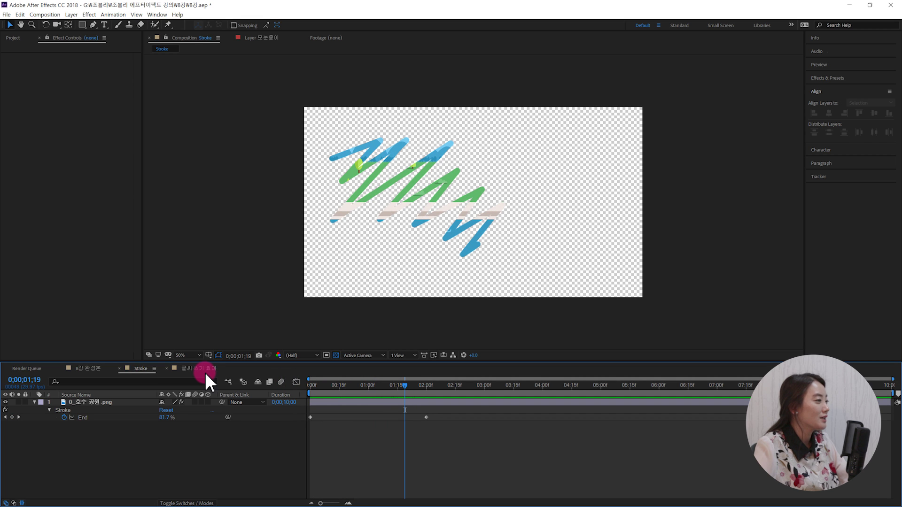
left_click(205, 371)
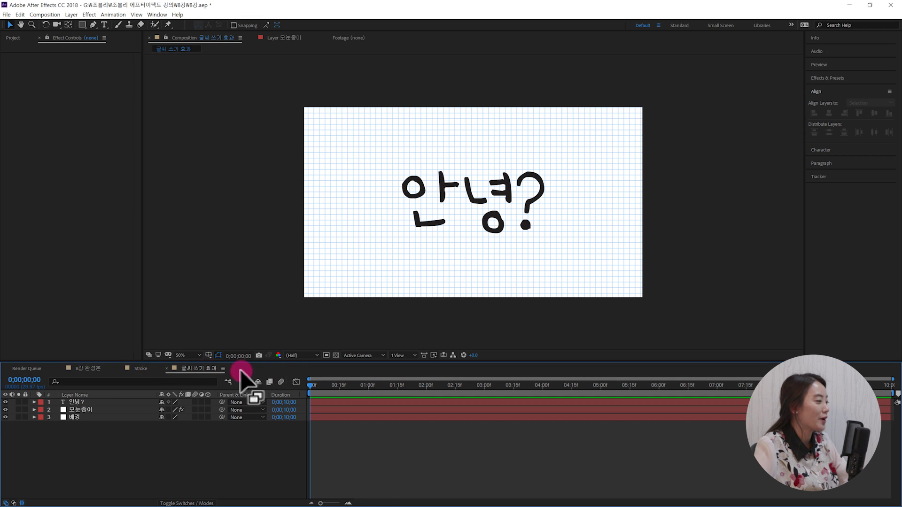
Step: Select the 안녕? text layer and trace an open Pen mask path counterclockwise around the ㅇ of 안, starting at its upper edge
left_click(104, 426)
left_click(90, 402)
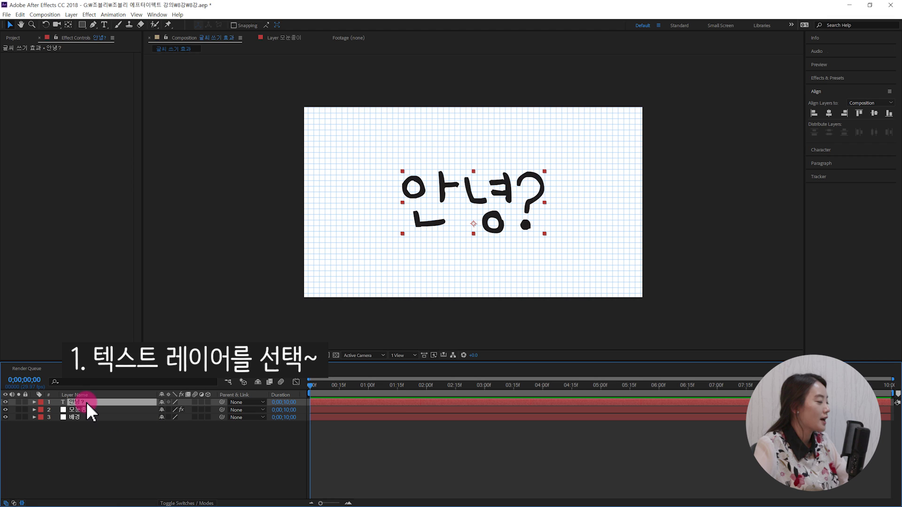
left_click(94, 24)
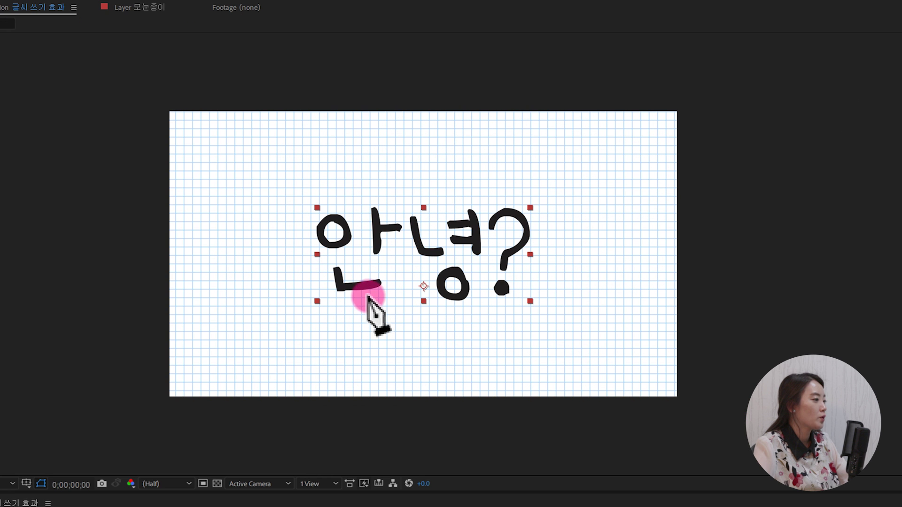
scroll(368, 296, "up", 2)
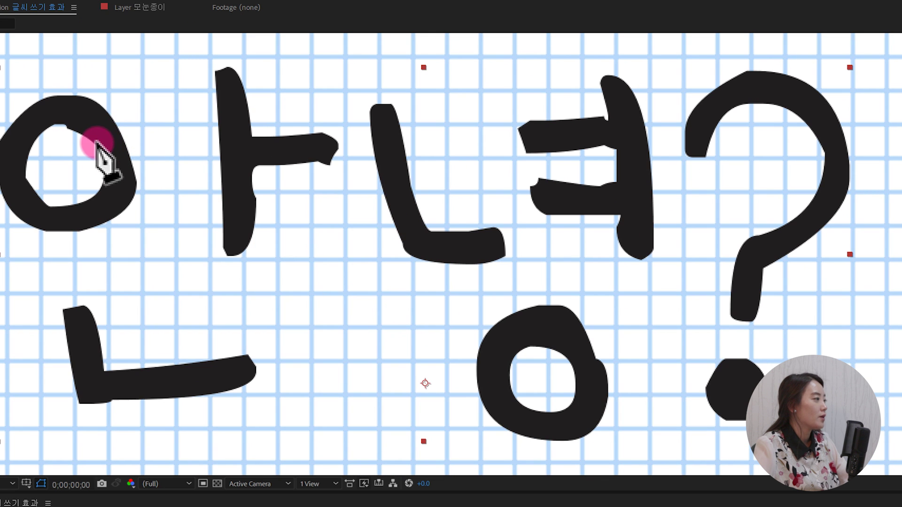
left_click(55, 110)
left_click_drag(11, 142, 12, 162)
left_click(20, 198)
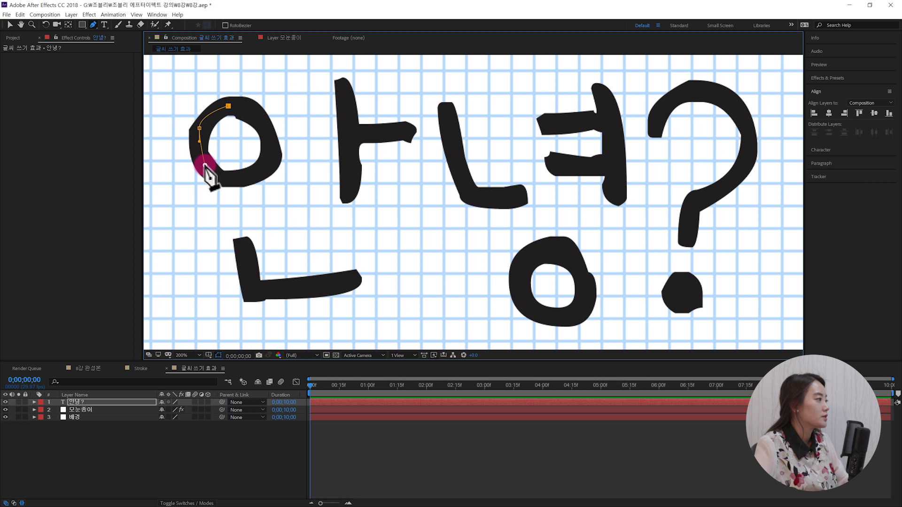
left_click_drag(204, 166, 266, 168)
left_click(269, 150)
scroll(269, 150, "down", 1)
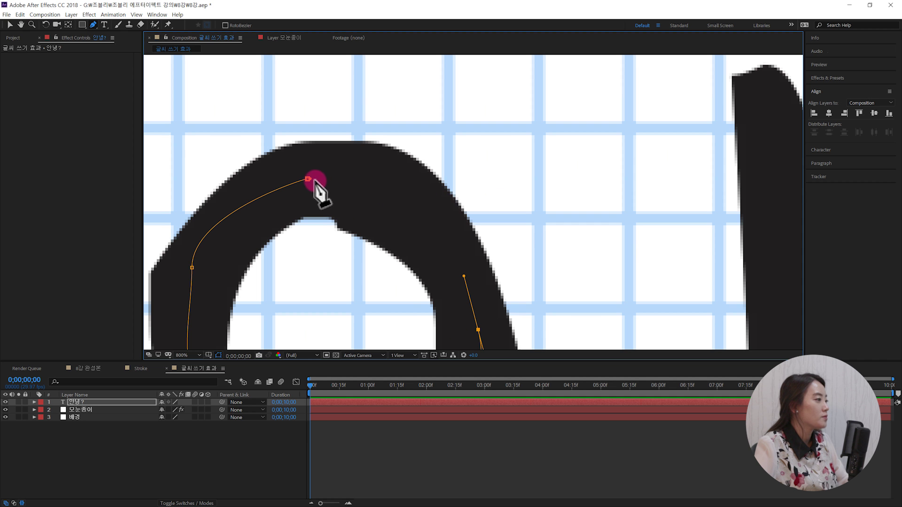
Step: Close the mask path on its starting point and undo that closure
left_click(308, 179)
scroll(368, 182, "down", 3)
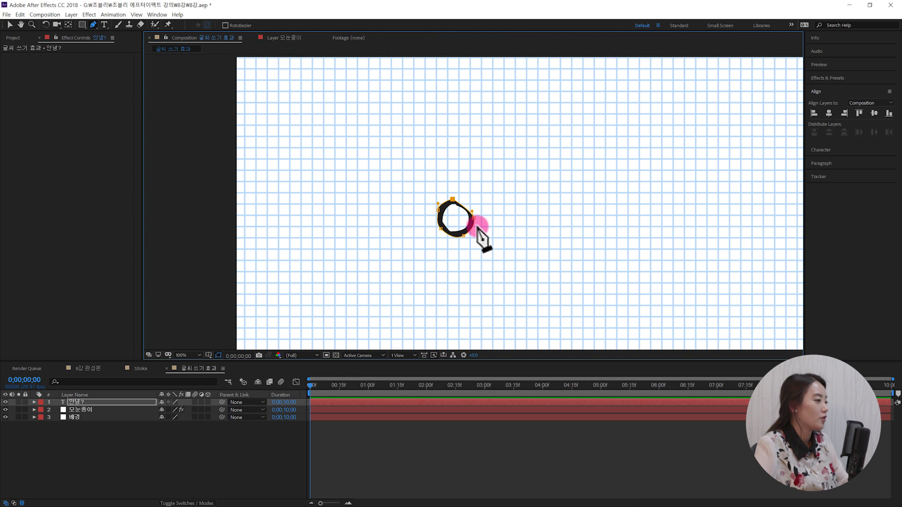
key("ctrl+z")
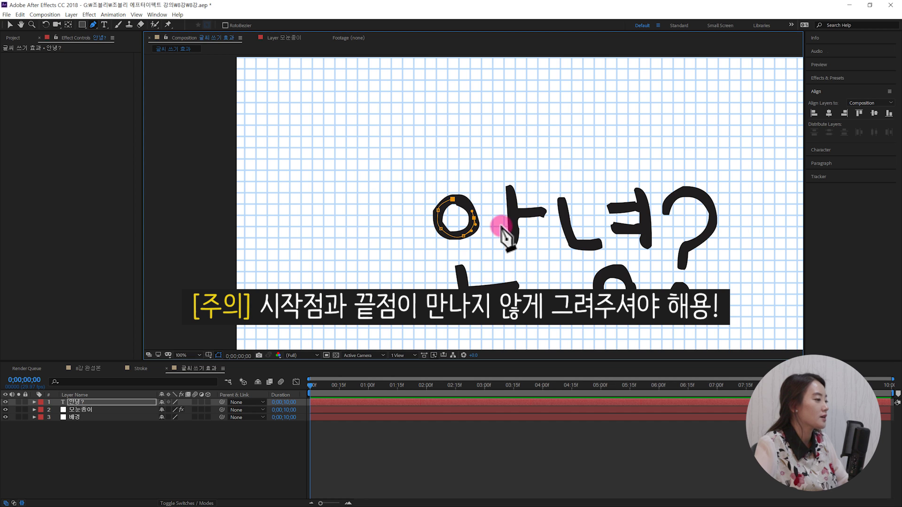
Step: Finish the loop around the ㅇ of 안 with a point just beside the starting point, leaving the mask path open
scroll(501, 229, "up", 2)
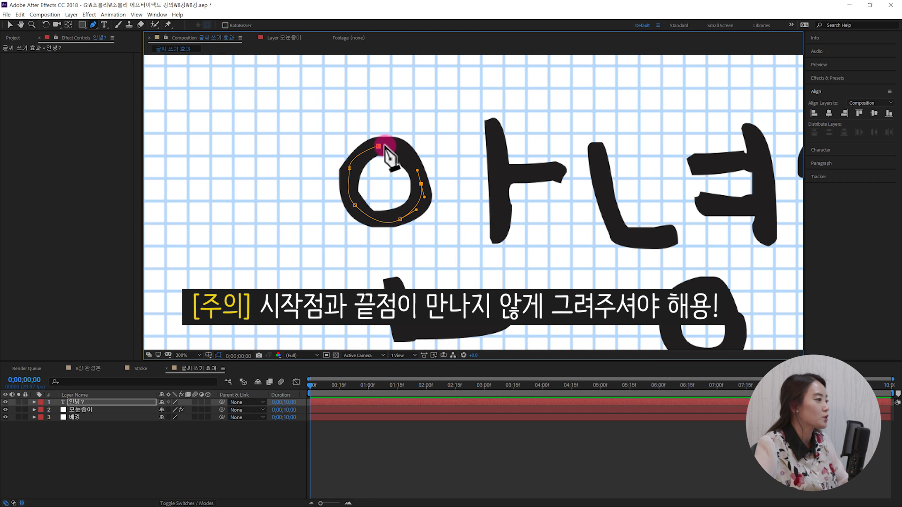
scroll(381, 148, "down", 1)
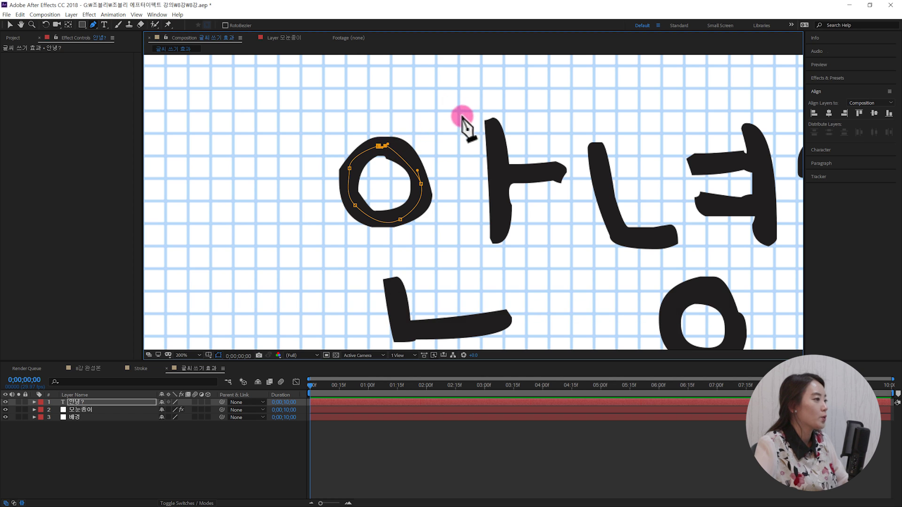
scroll(477, 122, "down", 1)
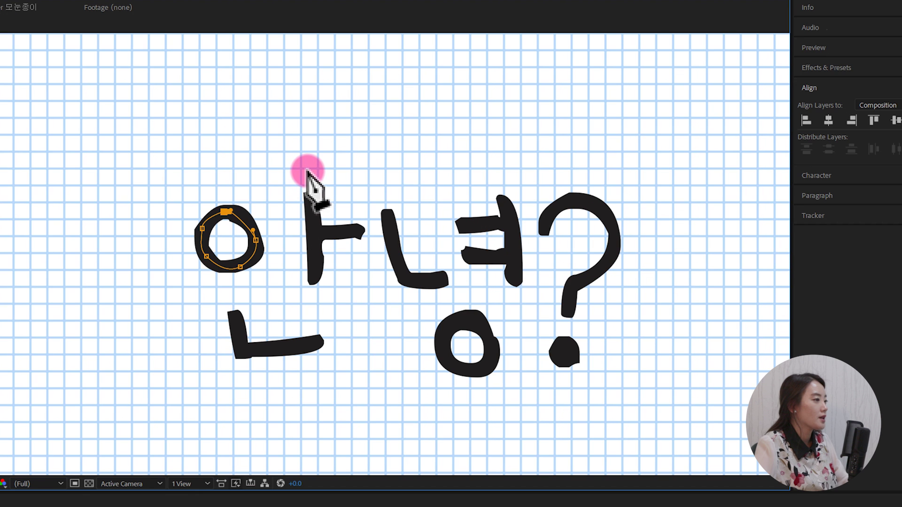
Step: Continue the same mask path in writing order along the ㅏ and the lower ㄴ of 안
left_click(308, 171)
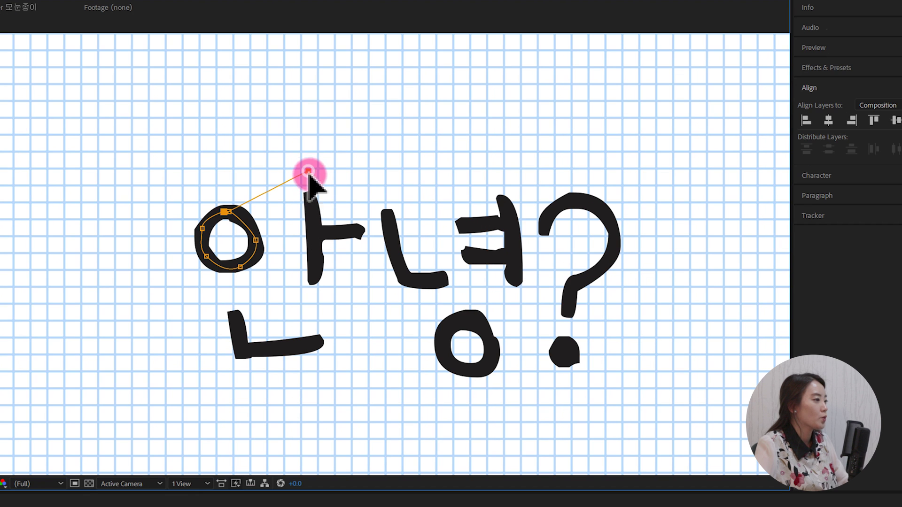
left_click(314, 292)
left_click_drag(317, 275, 317, 233)
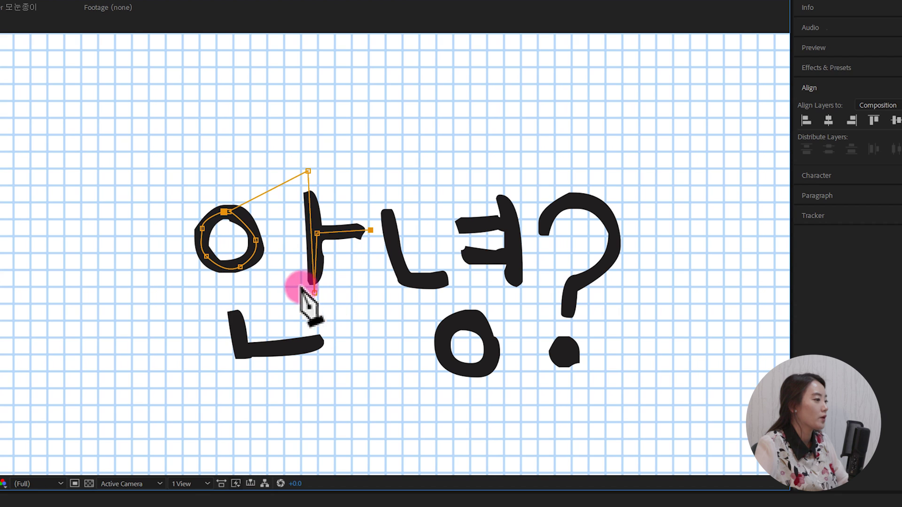
left_click(228, 295)
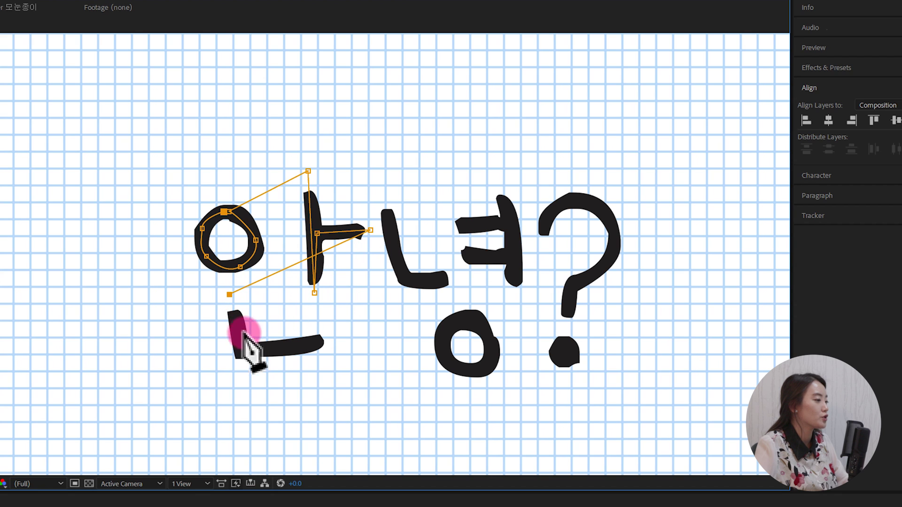
left_click(242, 351)
left_click(330, 335)
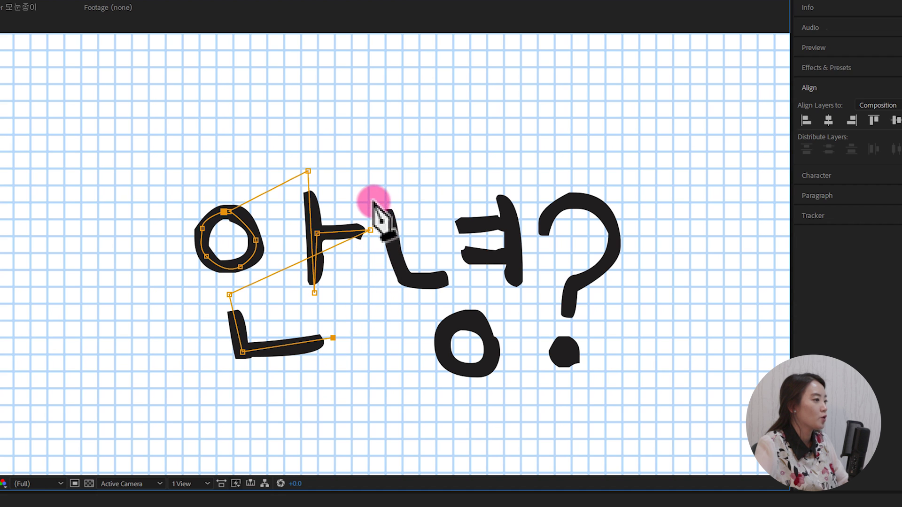
Step: Continue the mask path over 녕, following the ㄴ, both bars and the vertical of ㅕ, and around the ㅇ
left_click(373, 171)
left_click(403, 275)
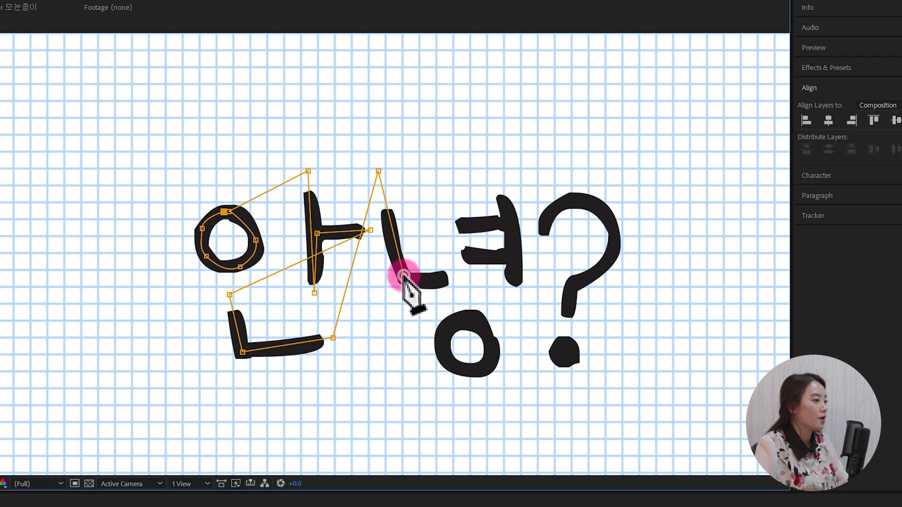
left_click(452, 282)
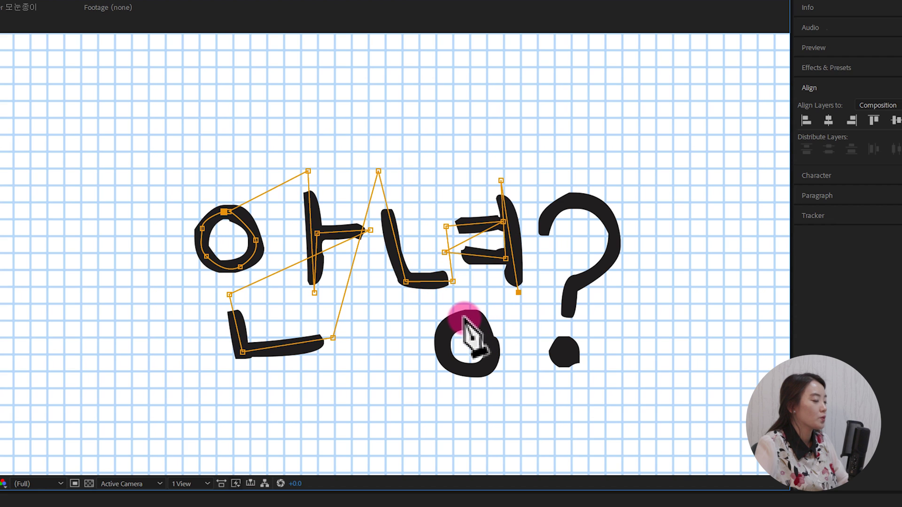
left_click_drag(459, 319, 452, 321)
left_click_drag(443, 357, 473, 322)
Step: Continue the mask path along the question mark's curve, fill its dot with a small spiral, and switch to the Selection tool
left_click(539, 243)
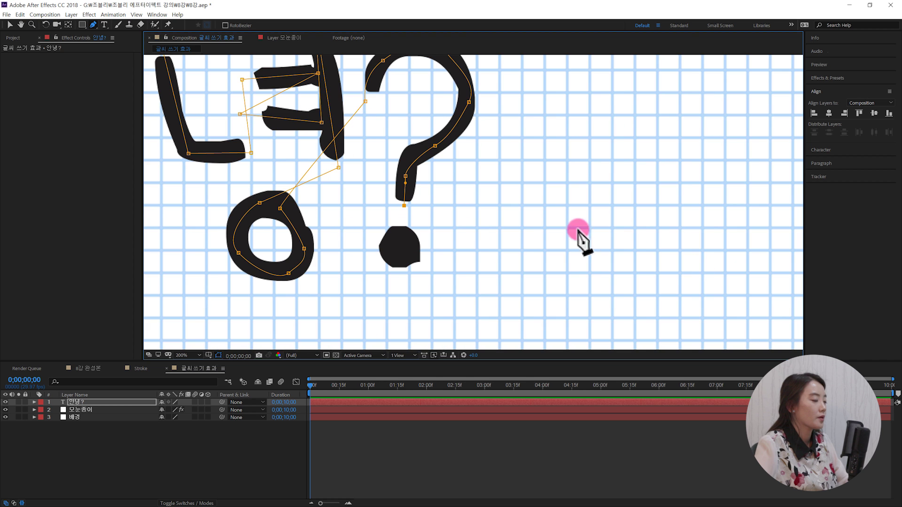
left_click(400, 235)
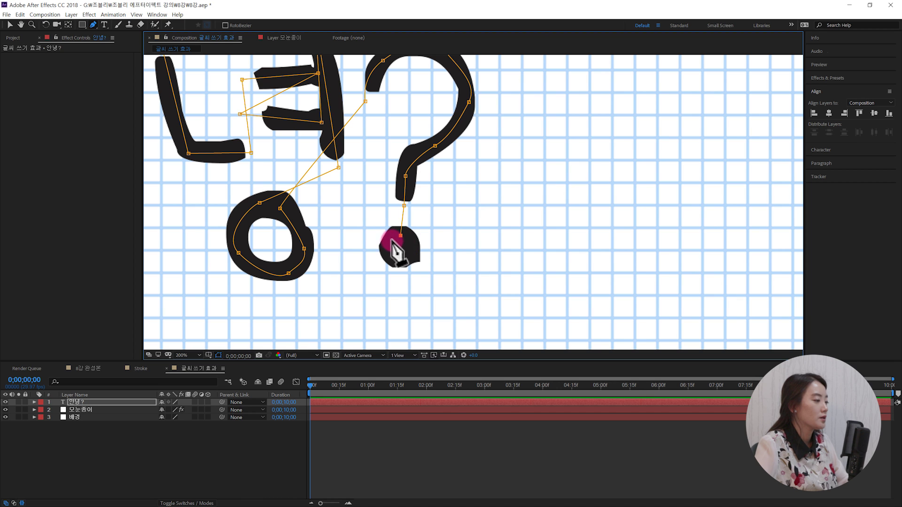
mouse_move(395, 262)
left_mouse_down()
mouse_move(410, 250)
mouse_move(399, 243)
mouse_move(397, 253)
left_mouse_up()
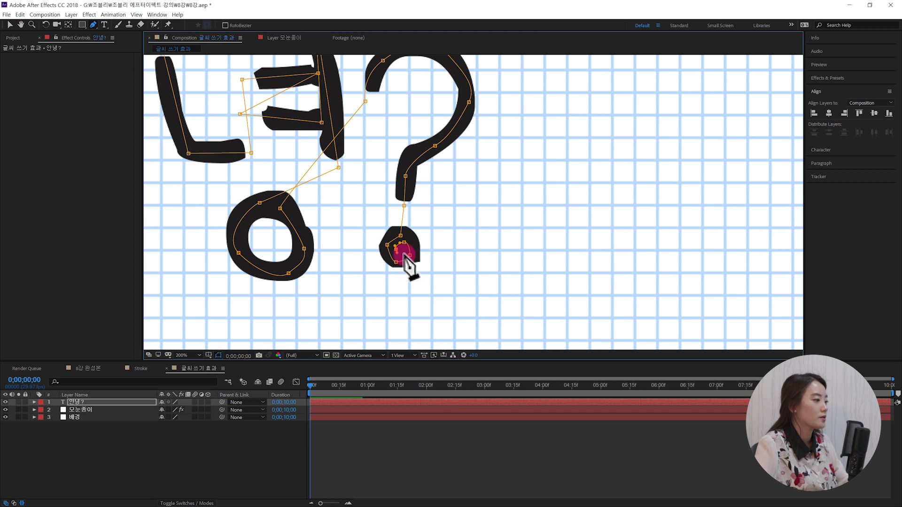
left_click(403, 250)
scroll(485, 228, "down", 2)
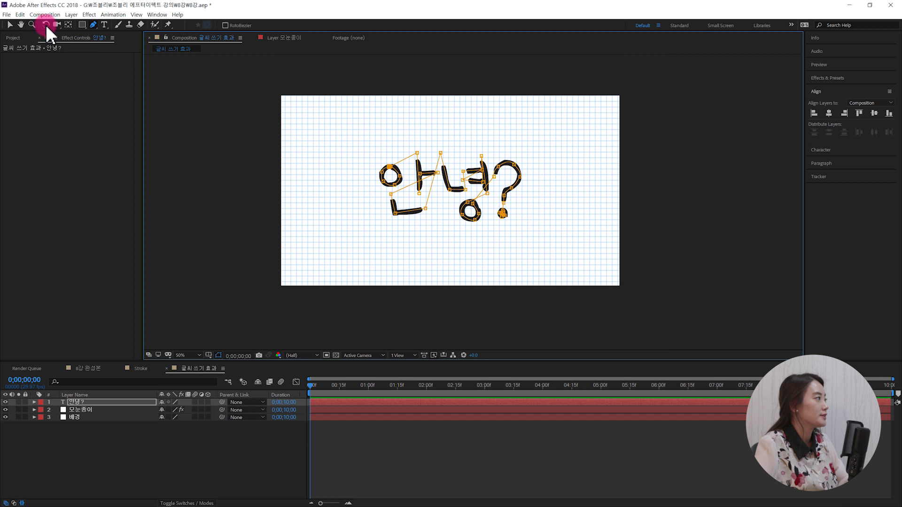
left_click(10, 26)
scroll(433, 255, "up", 1)
scroll(426, 253, "down", 1)
left_click_drag(426, 252, 426, 260)
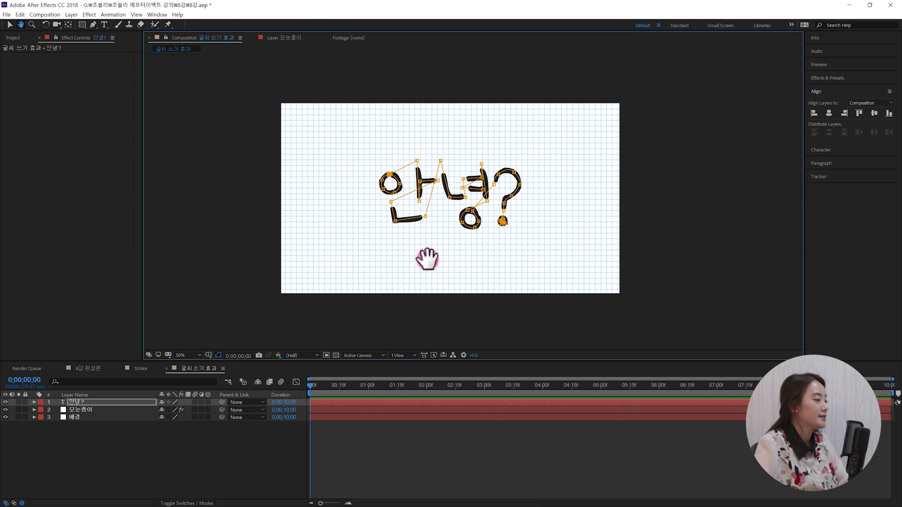
Step: Apply the Generate > Stroke effect to the 안녕? text layer and set its Brush Size to 28.1 to cover the lettering
left_click(105, 402)
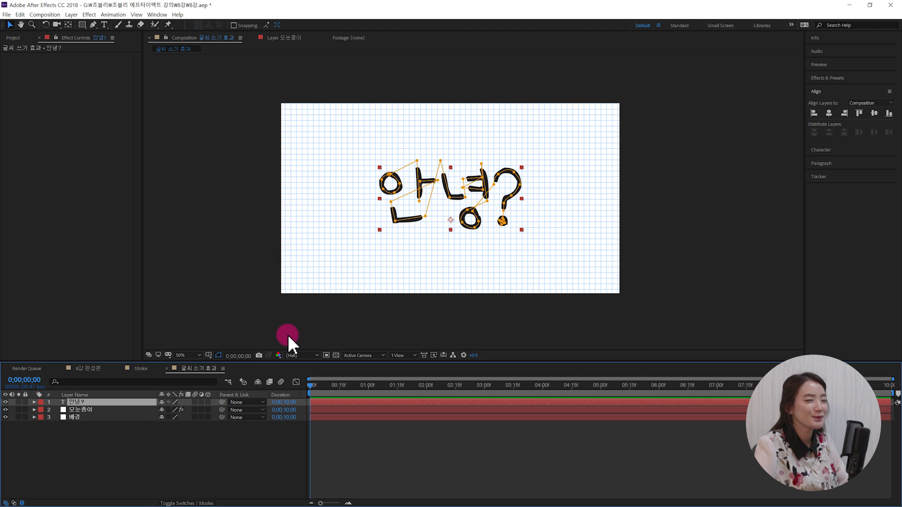
left_click(76, 463)
left_click(110, 402)
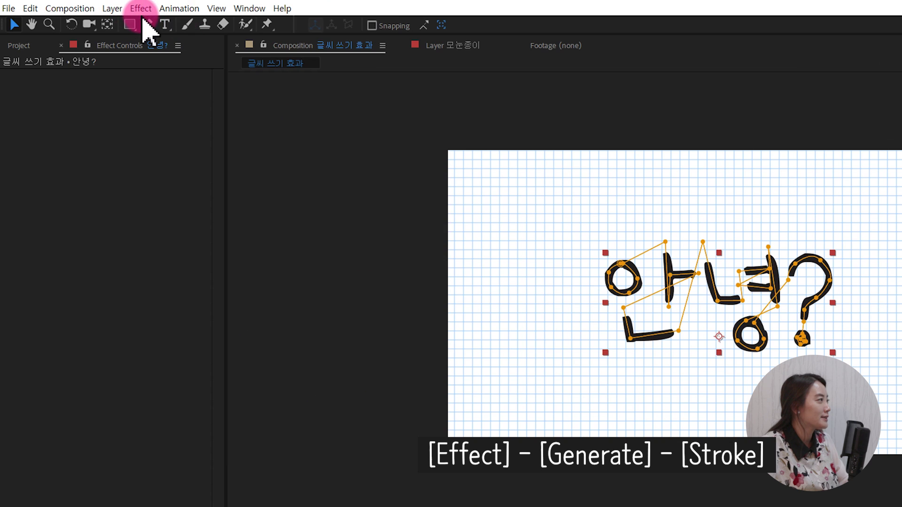
left_click(88, 15)
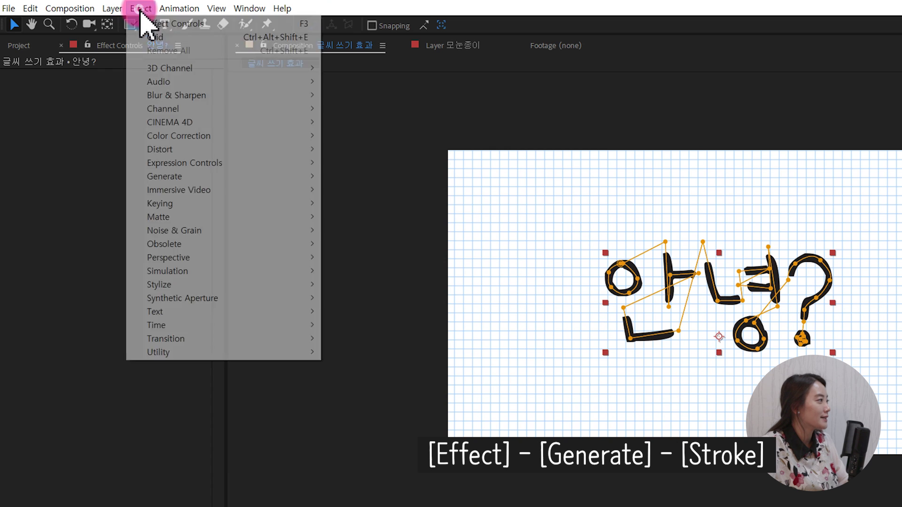
mouse_move(221, 180)
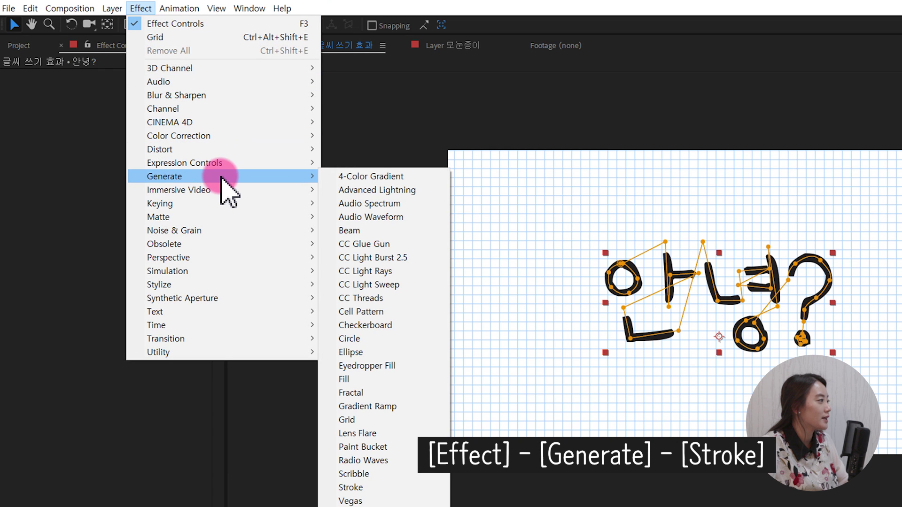
left_click(397, 486)
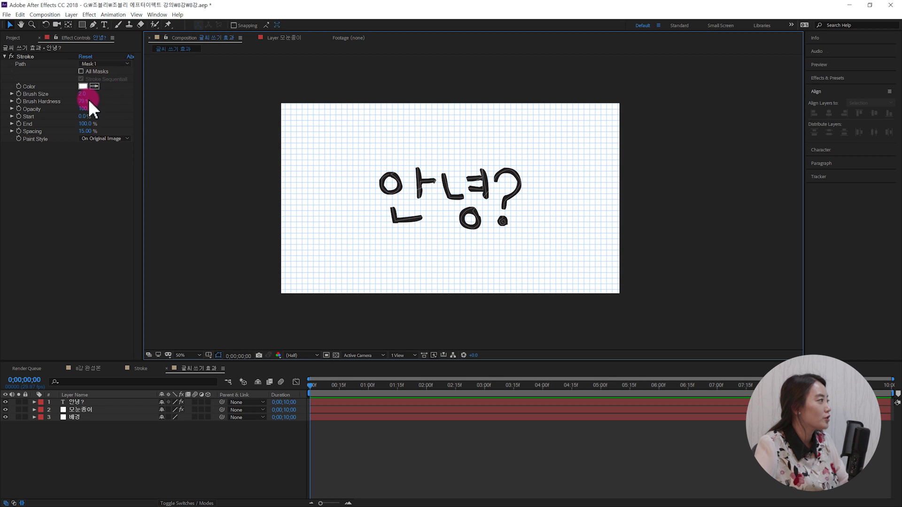
mouse_move(86, 96)
left_mouse_down()
mouse_move(134, 91)
mouse_move(137, 104)
mouse_move(201, 101)
left_mouse_up()
left_click(233, 163)
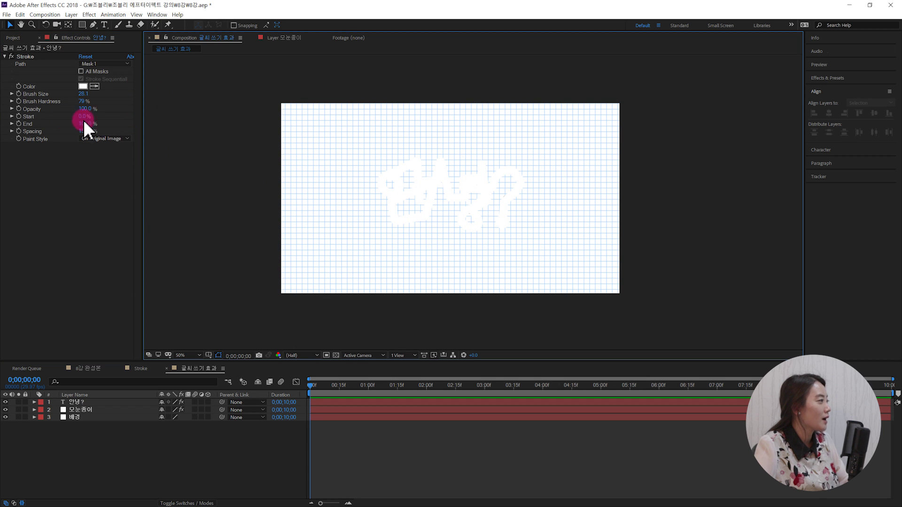
Step: Set the Stroke effect's End to 0% and add an End keyframe at 0;00;00;00
mouse_move(94, 124)
left_mouse_down()
mouse_move(42, 127)
mouse_move(139, 117)
mouse_move(19, 125)
left_mouse_up()
left_click(161, 161)
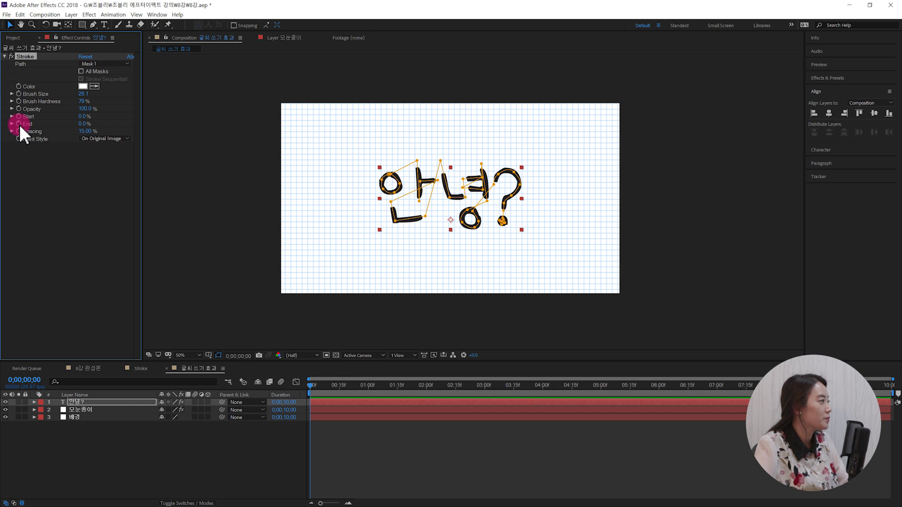
left_click(18, 124)
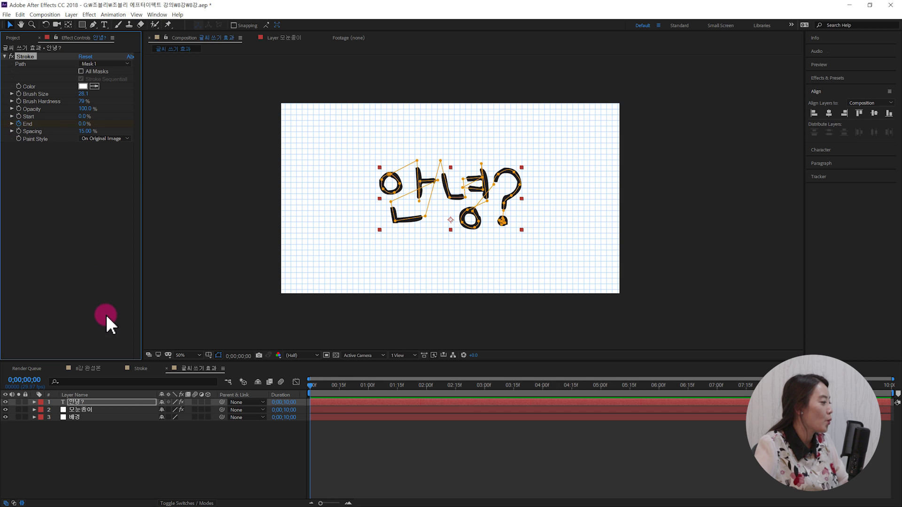
Step: Show the text layer's keyframes and add an End keyframe of 100% at 0;00;02;00
left_click(119, 402)
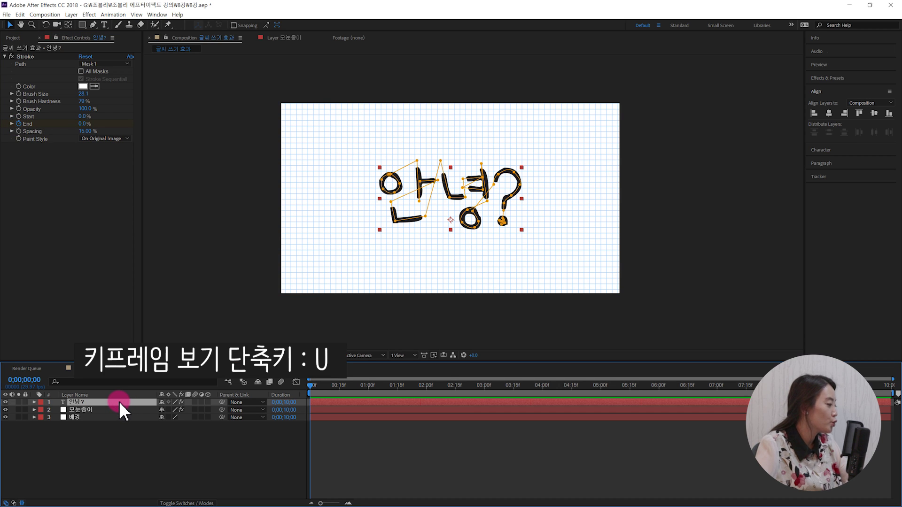
key("u")
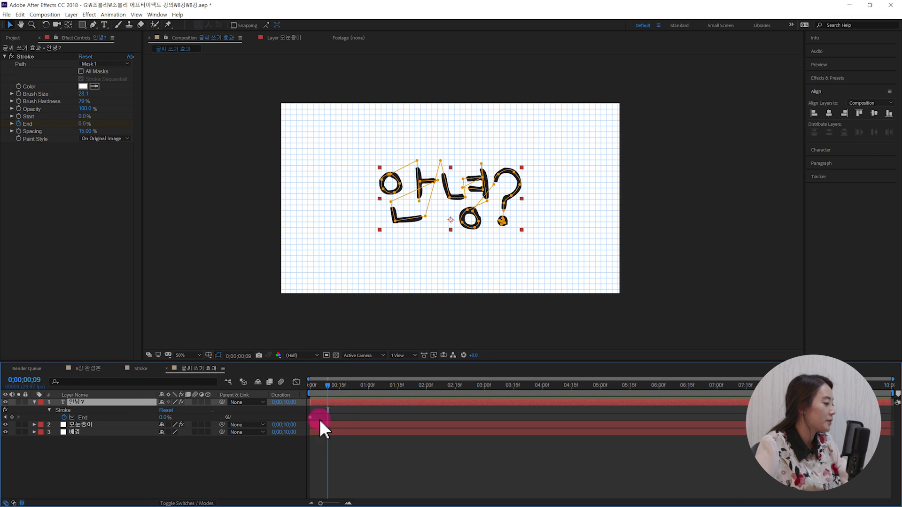
left_click_drag(328, 387, 427, 410)
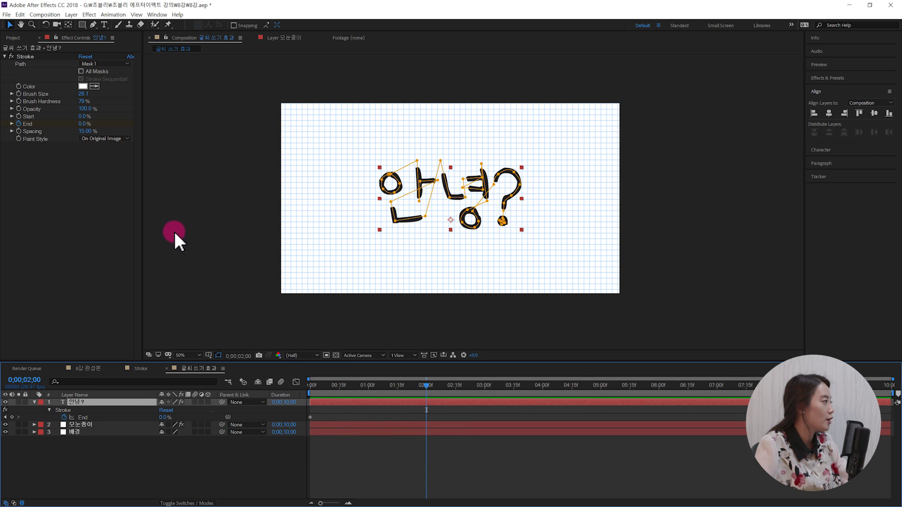
left_click_drag(85, 124, 160, 128)
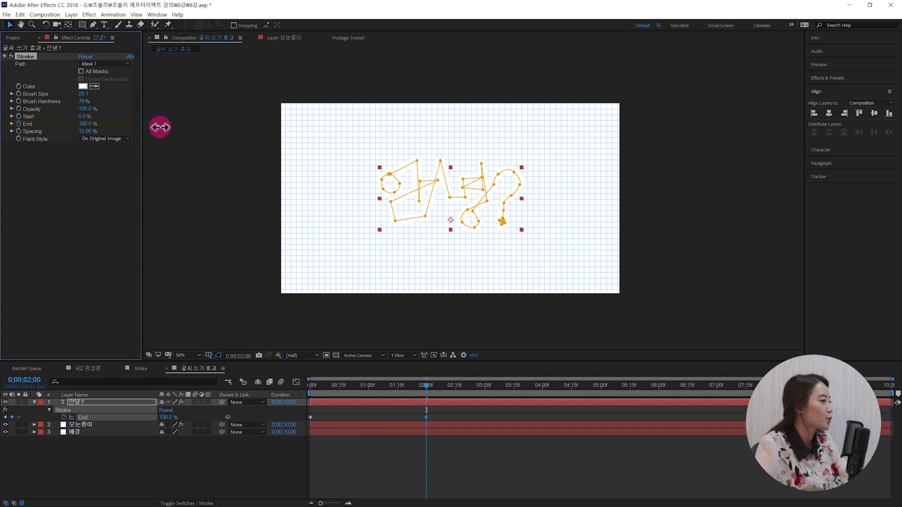
left_click(453, 448)
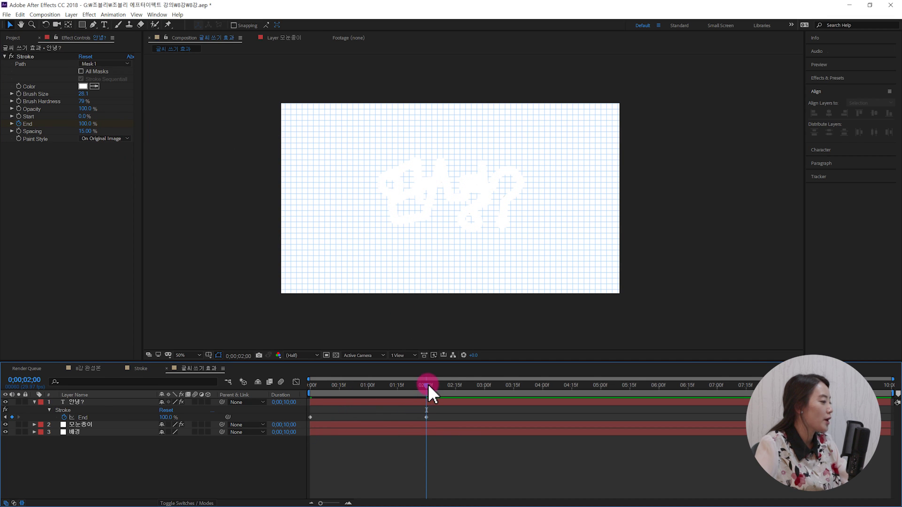
Step: Preview the stroke animation from the beginning of the composition
left_click_drag(427, 384, 308, 389)
left_click(387, 439)
key("space")
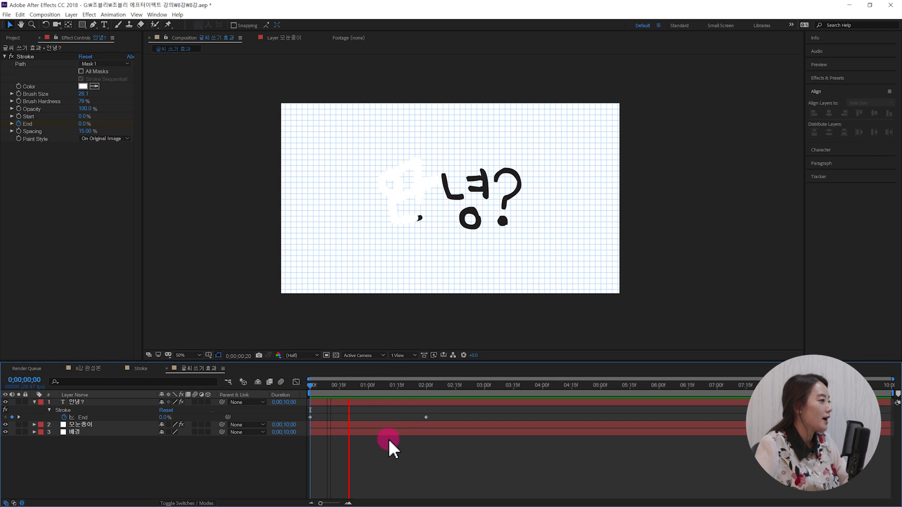
Step: Set the Stroke effect's Color on the 안녕? text layer to red, FF0000
left_click(81, 402)
left_click(82, 87)
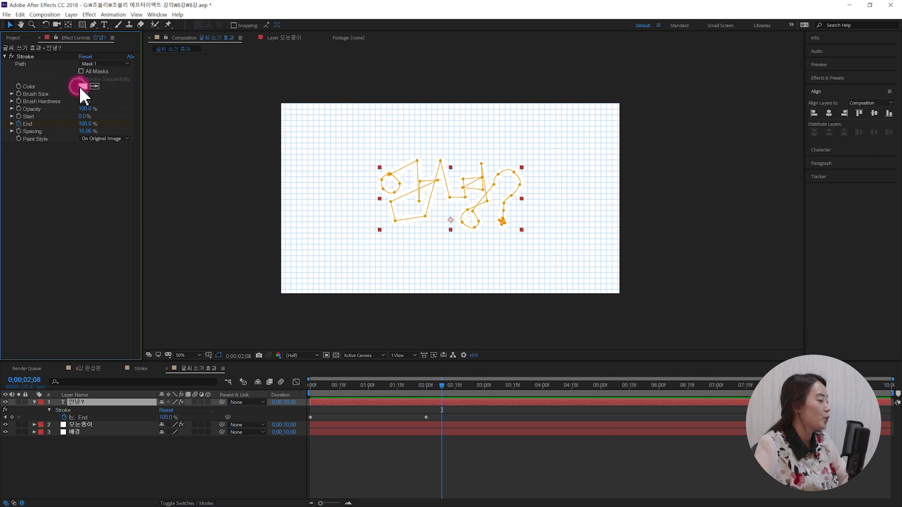
left_click_drag(471, 359, 521, 300)
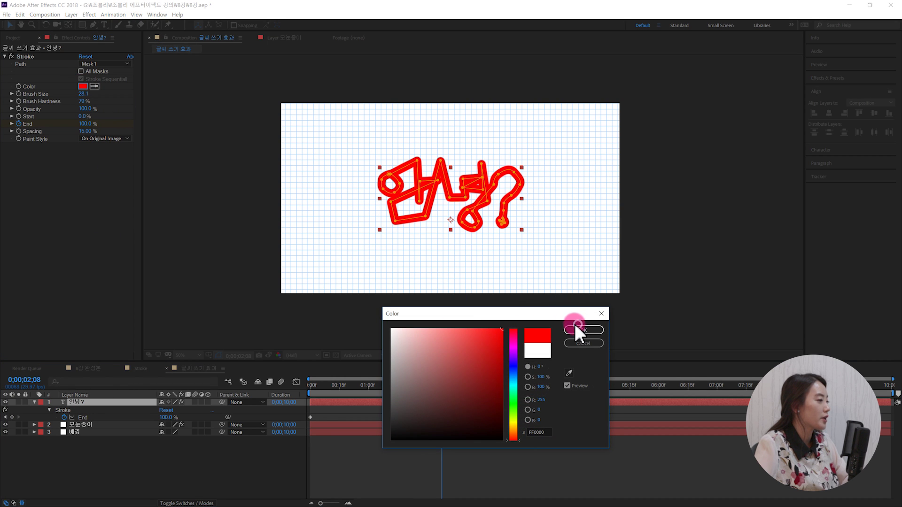
left_click(578, 328)
Step: Preview the red stroke animation from the beginning of the composition
left_click_drag(386, 386, 288, 390)
left_click(373, 468)
key("space")
key("space")
left_click(403, 173)
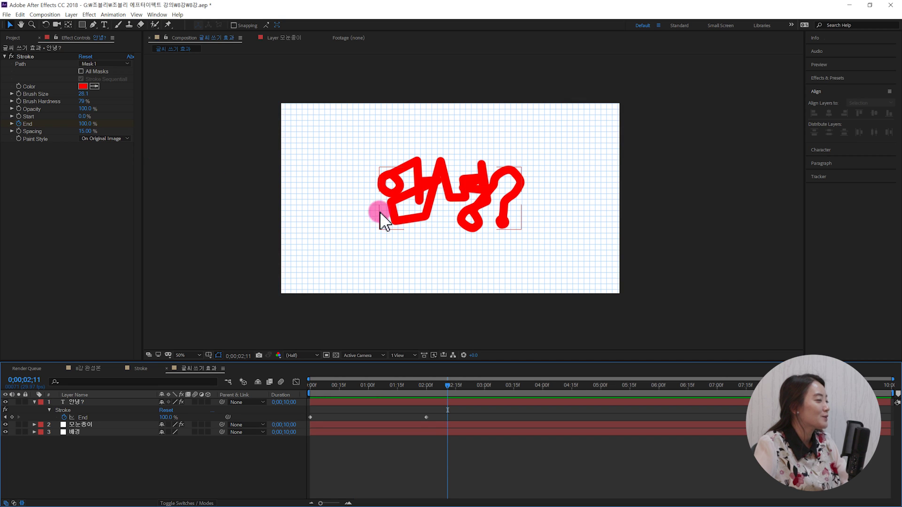
Step: Change the Stroke effect's Paint Style to Reveal Original Image and deselect the text layer
left_click(129, 139)
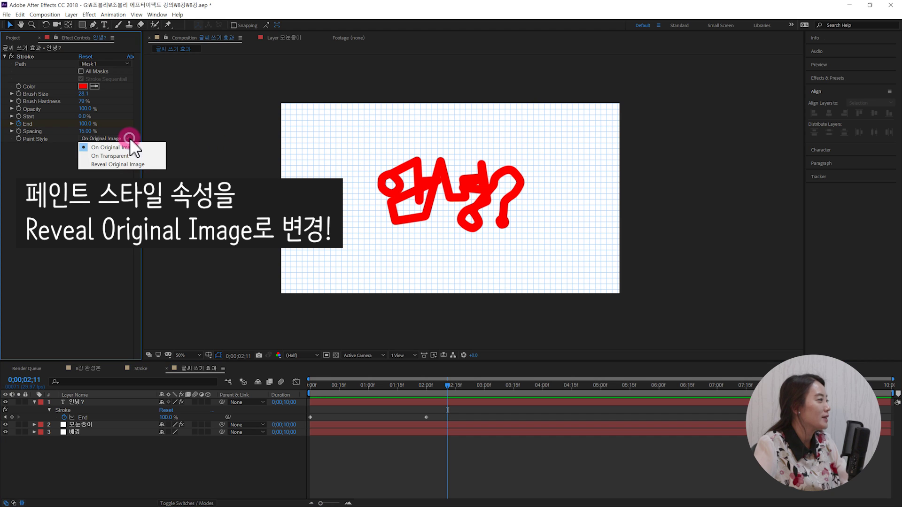
left_click(143, 164)
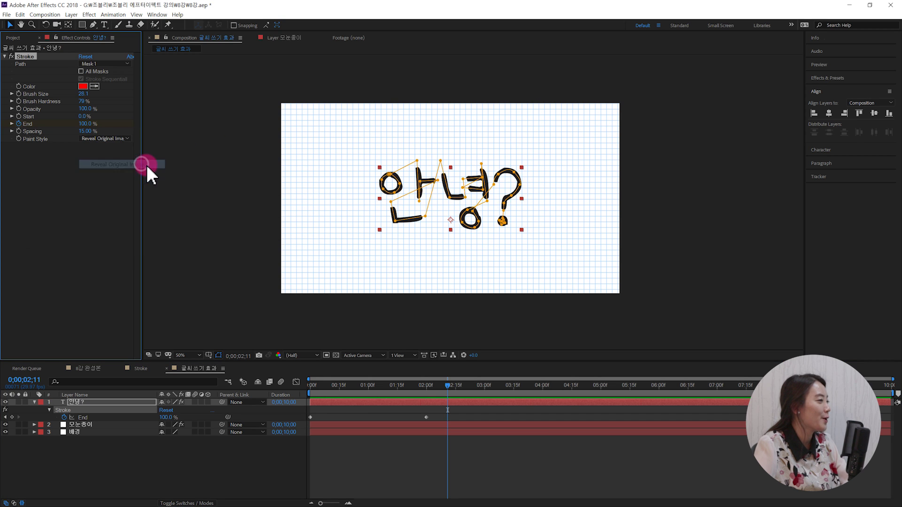
left_click(449, 328)
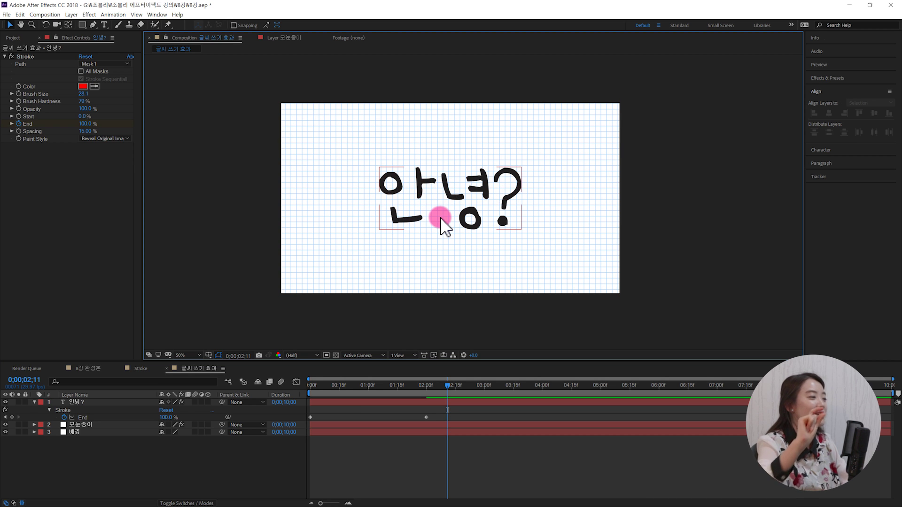
Step: Play the composition from the start to check how the original lettering is written on
left_click_drag(441, 387, 298, 387)
left_click(370, 450)
key("space")
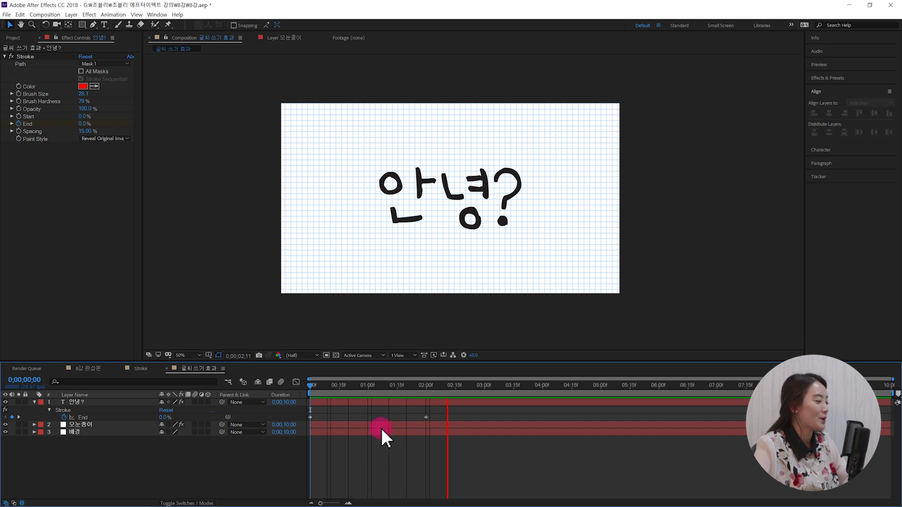
key("space")
Step: At 0;00;00;20, nudge the mask path vertex at the outer tip of the ㅏ stroke so it stays clear of the neighbouring letter
left_click_drag(310, 388, 353, 398)
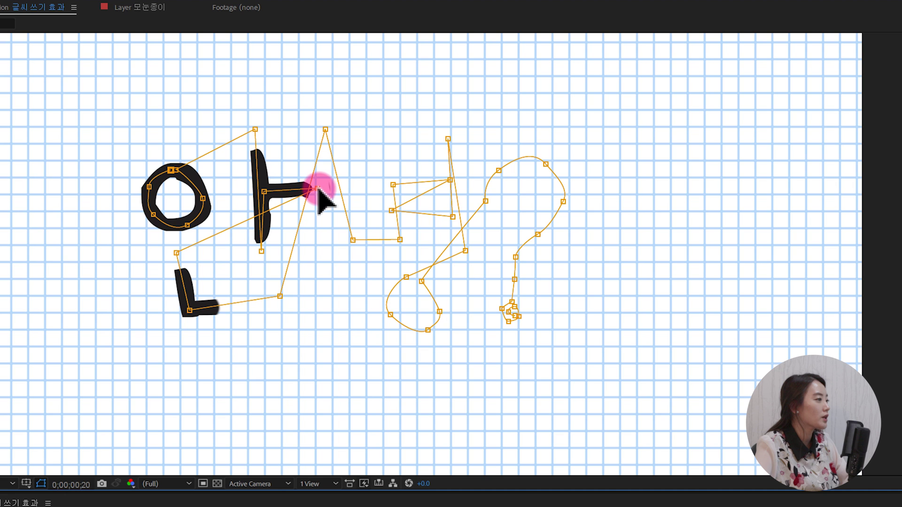
left_click_drag(402, 160, 434, 157)
left_click_drag(366, 186, 380, 184)
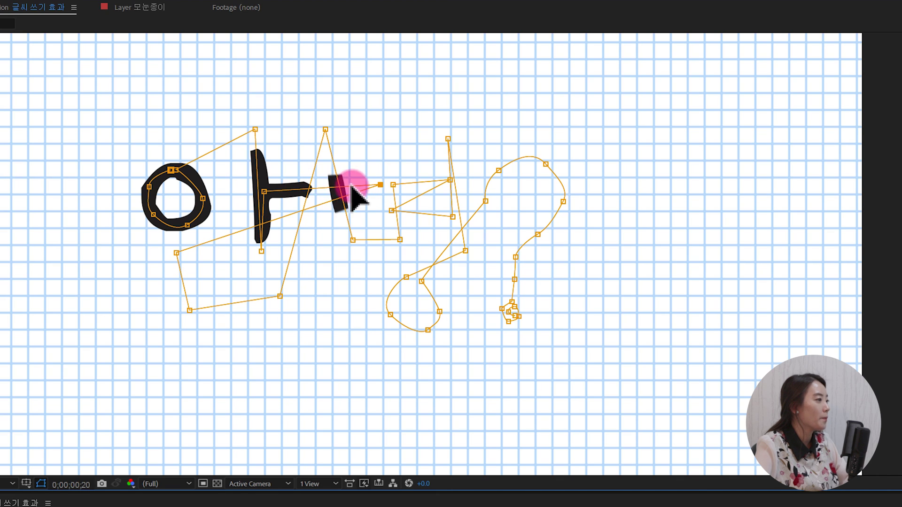
key("ctrl+z")
left_click(322, 204)
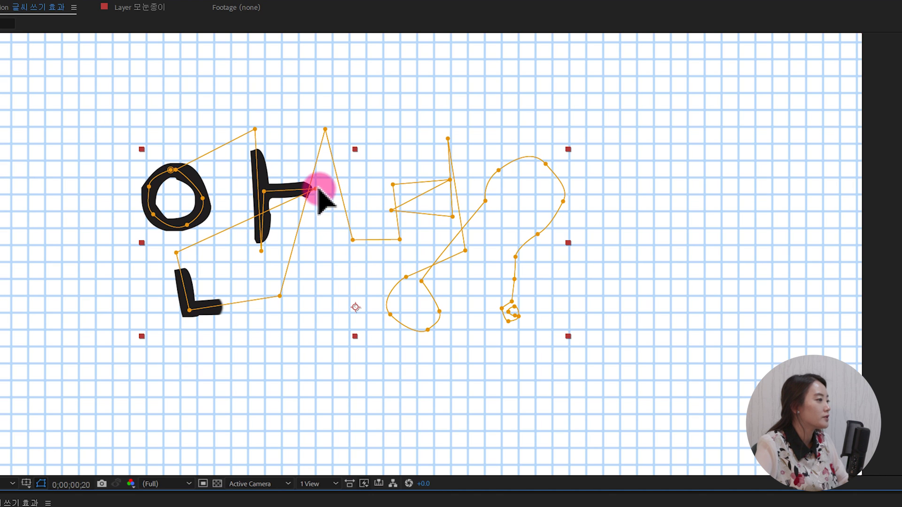
left_click_drag(317, 188, 315, 189)
left_click(316, 213)
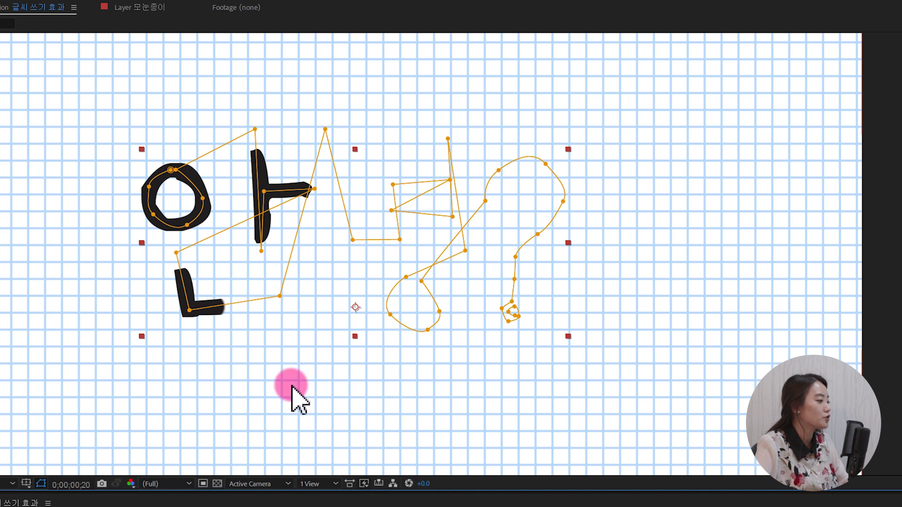
Step: At 0;00;01;03, nudge the mask vertices between the ㄴ and ㅕ strokes of 녕 slightly away from ㅕ and preview the writing
mouse_move(226, 506)
left_mouse_down()
mouse_move(188, 506)
mouse_move(284, 506)
mouse_move(276, 506)
left_mouse_up()
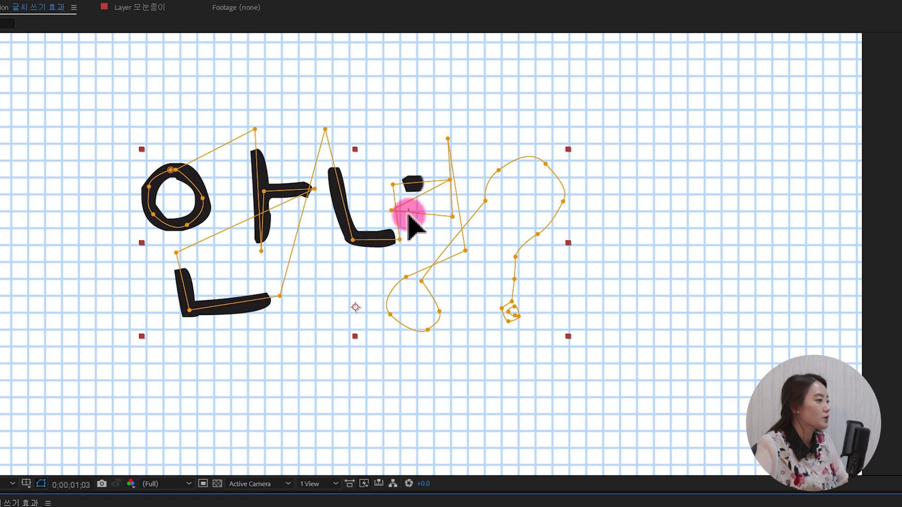
left_click(392, 210)
left_click_drag(400, 240, 399, 241)
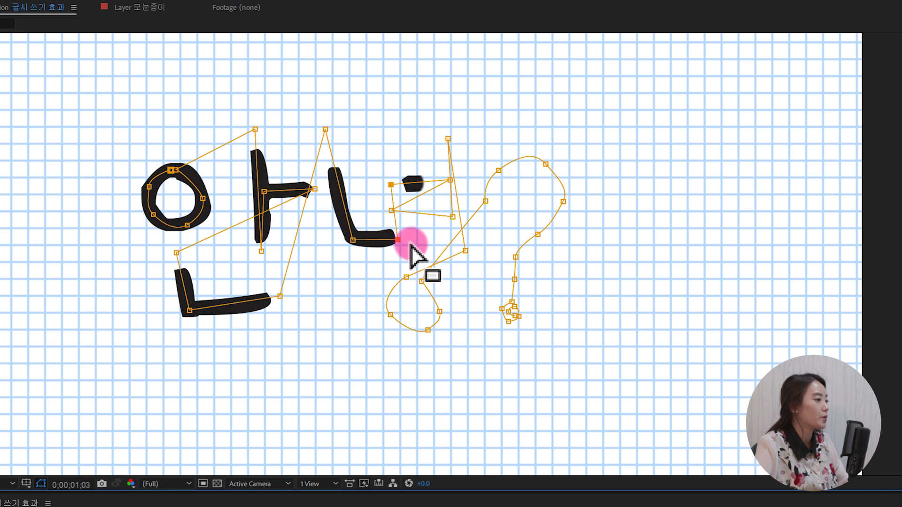
left_click(412, 252)
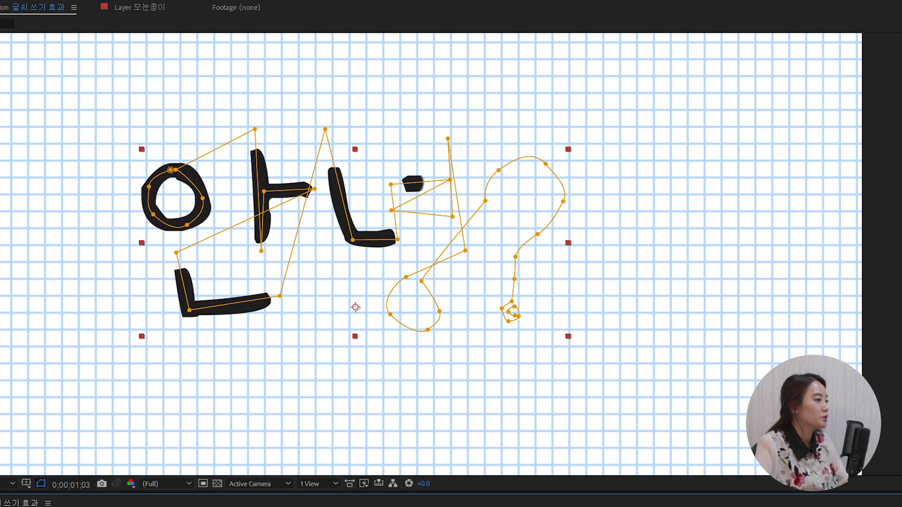
key("space")
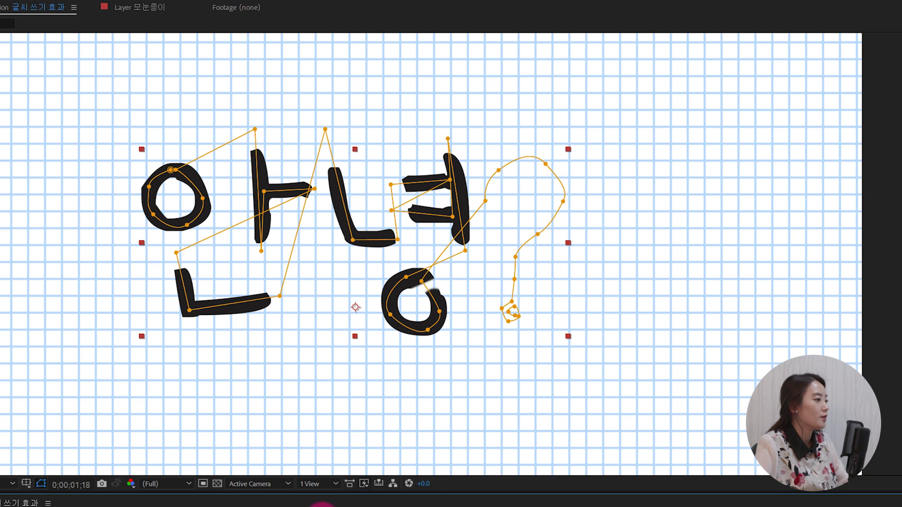
key("F2")
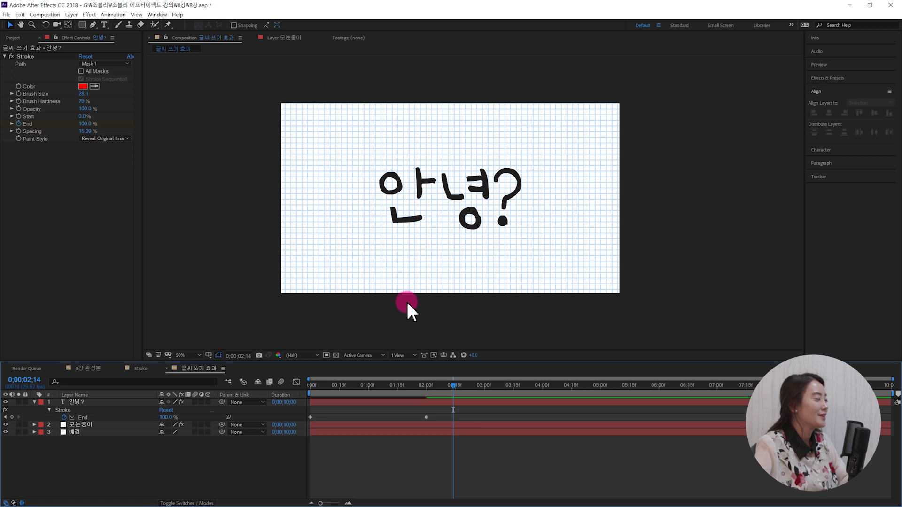
Step: Start a file import and examine the hand and drawing PNG images inside the 이미지 source folder
left_click(18, 38)
key("ctrl+i")
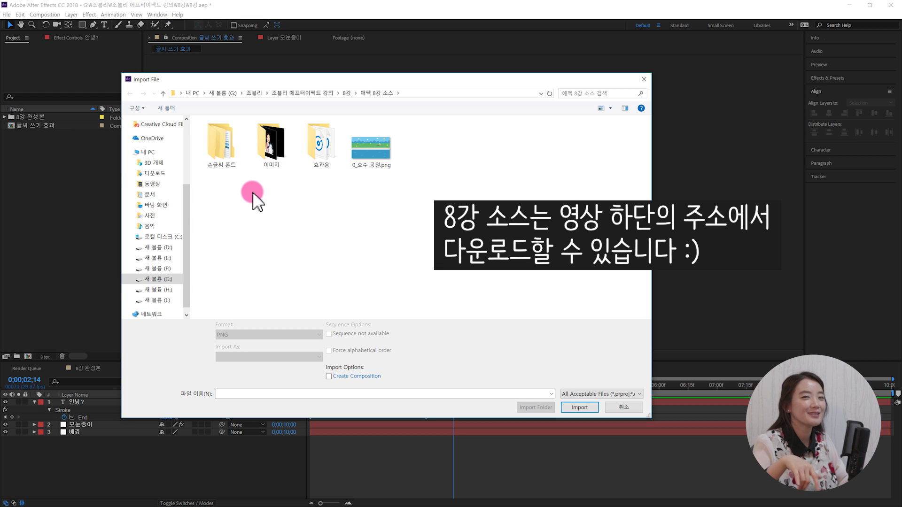
left_click(289, 157)
double_click(289, 157)
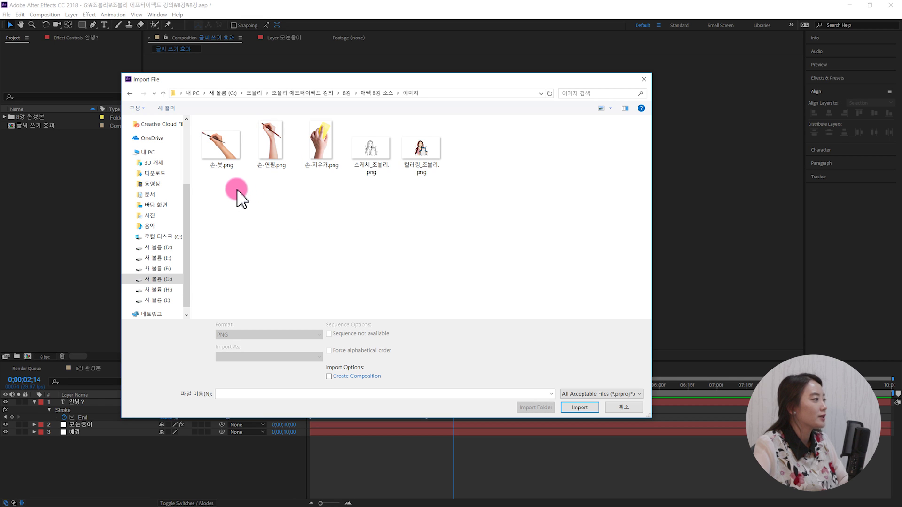
left_click_drag(218, 189, 324, 139)
left_click_drag(335, 178, 224, 153)
left_click(254, 194)
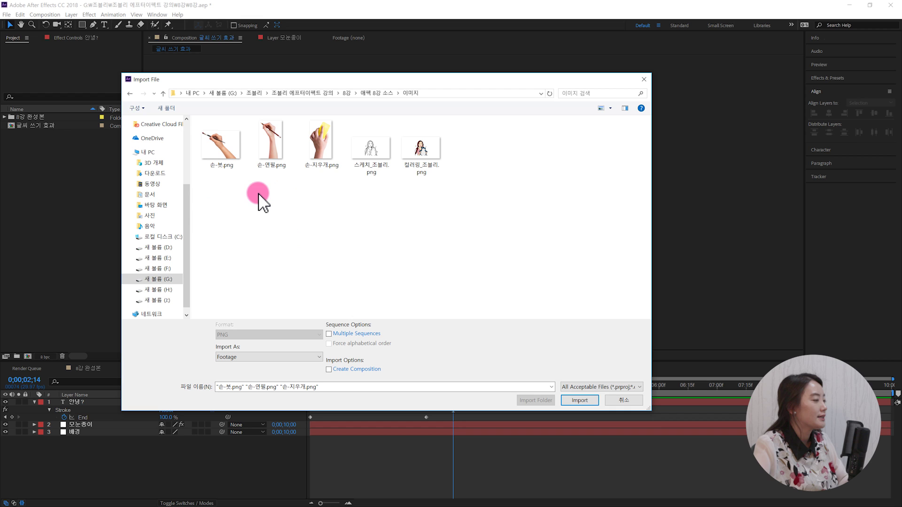
left_click_drag(465, 184, 362, 165)
left_click(363, 212)
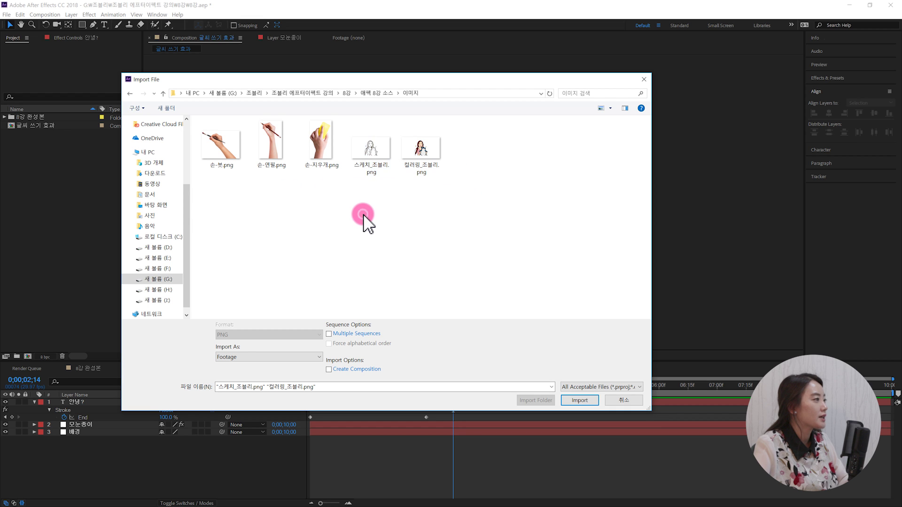
Step: Return to the lesson's source folder and examine the font folders inside 손글씨 폰트
left_click(383, 93)
left_click(323, 215)
left_click(292, 167)
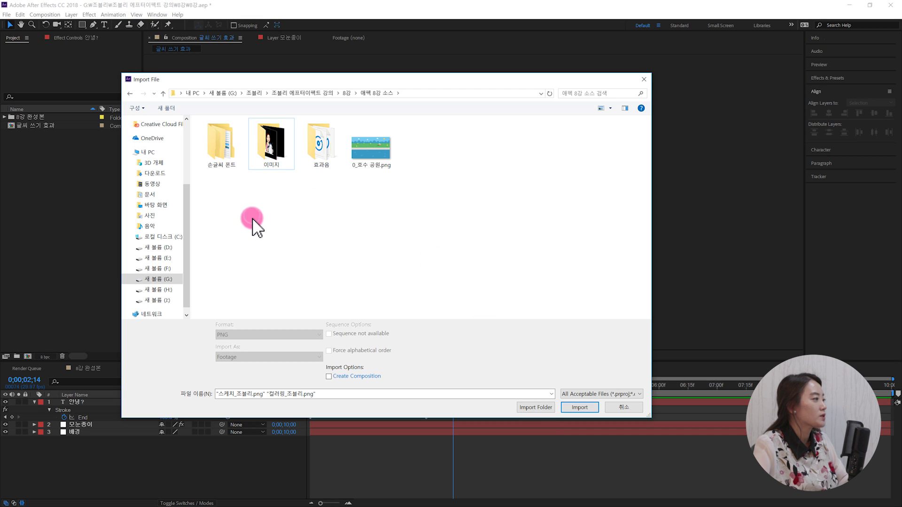
left_click(223, 148)
double_click(223, 148)
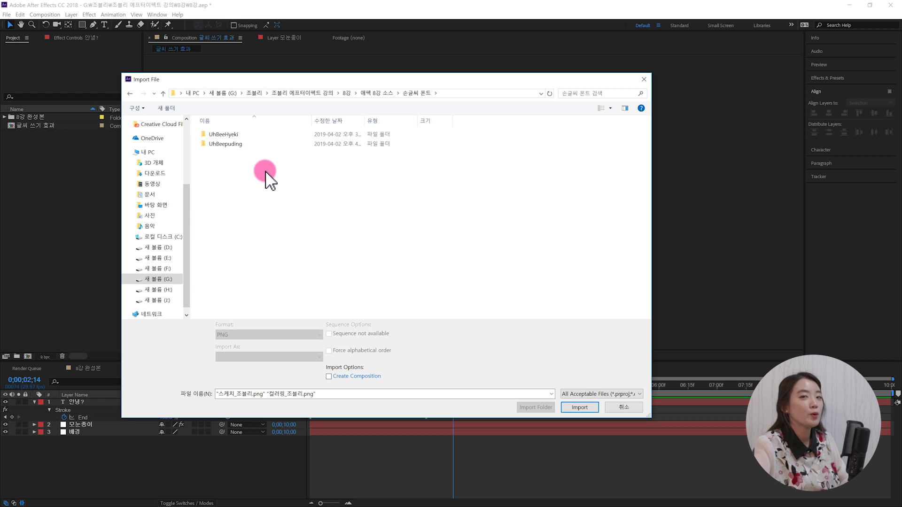
left_click_drag(265, 170, 229, 135)
left_click(240, 161)
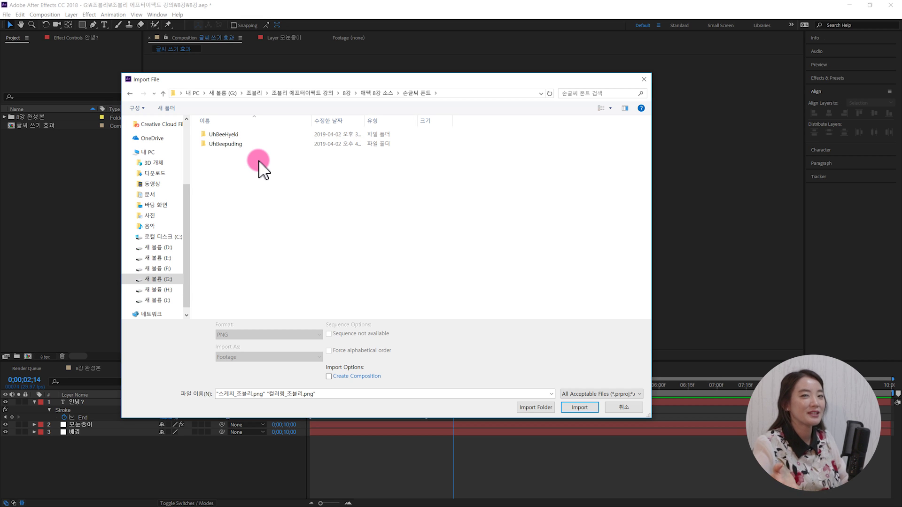
Step: Import the whole 이미지 folder into the project and expand it to list its images
key("alt+Left")
left_click(278, 164)
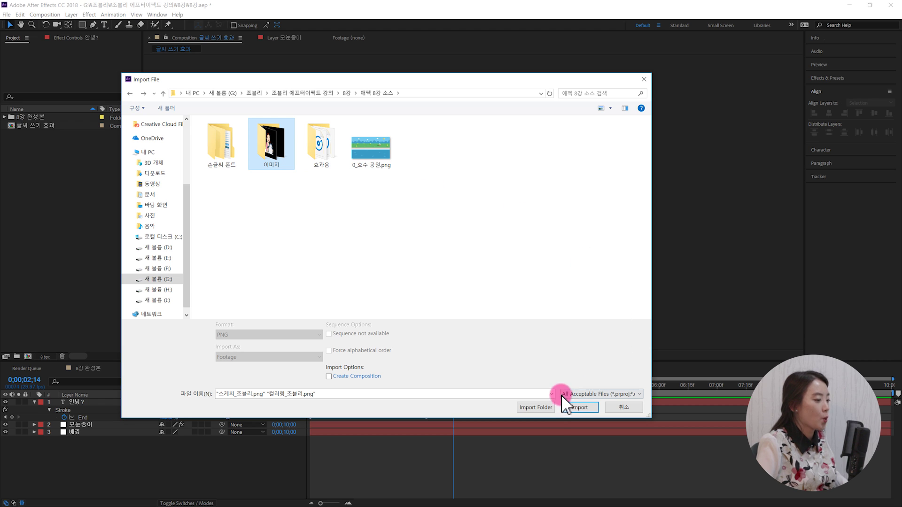
left_click(536, 407)
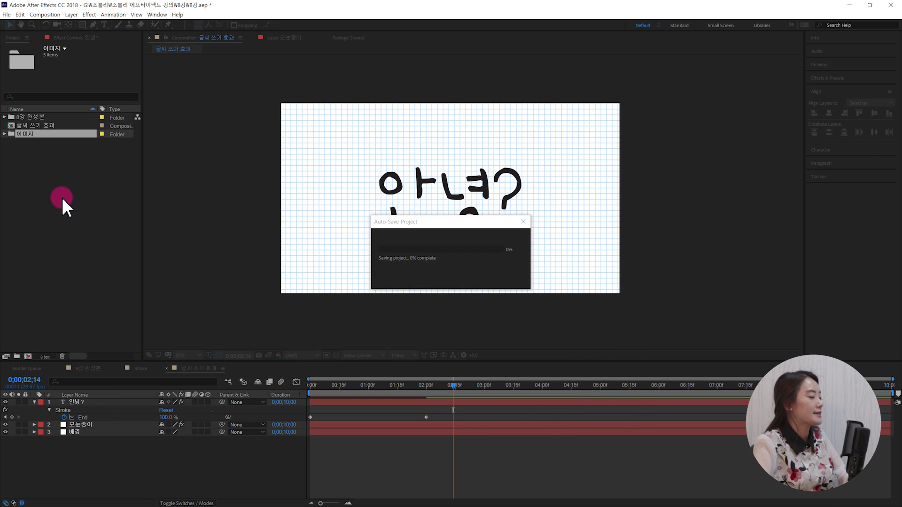
left_click(5, 134)
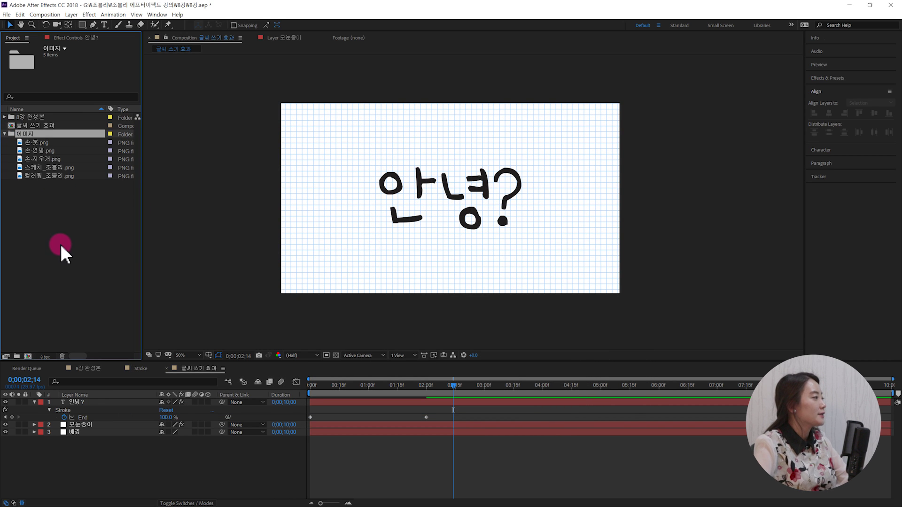
left_click(59, 243)
Step: Add 손-연필.png as a layer above the 안녕? text layer and set its Scale to 45%
left_click(43, 150)
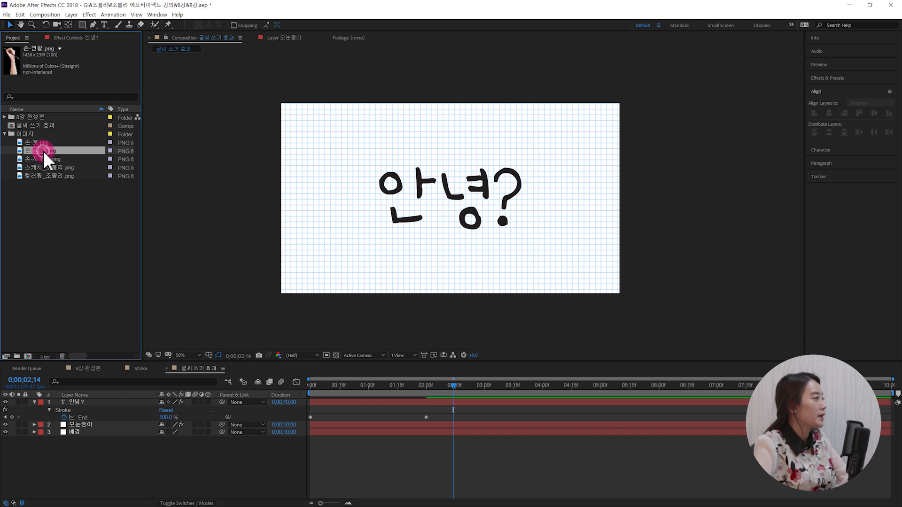
mouse_move(43, 151)
left_mouse_down()
mouse_move(145, 283)
mouse_move(145, 402)
left_mouse_up()
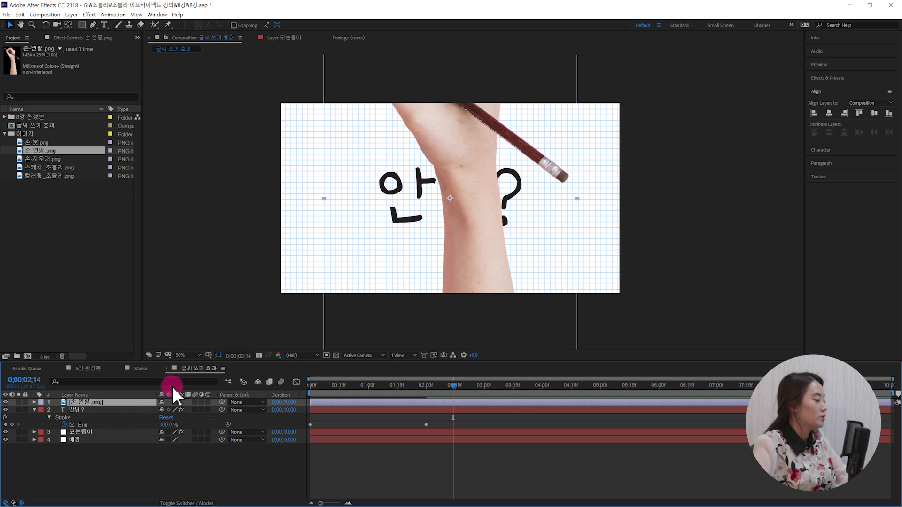
key("s")
mouse_move(173, 410)
left_mouse_down()
mouse_move(156, 420)
mouse_move(174, 409)
left_mouse_up()
type("45")
key("Return")
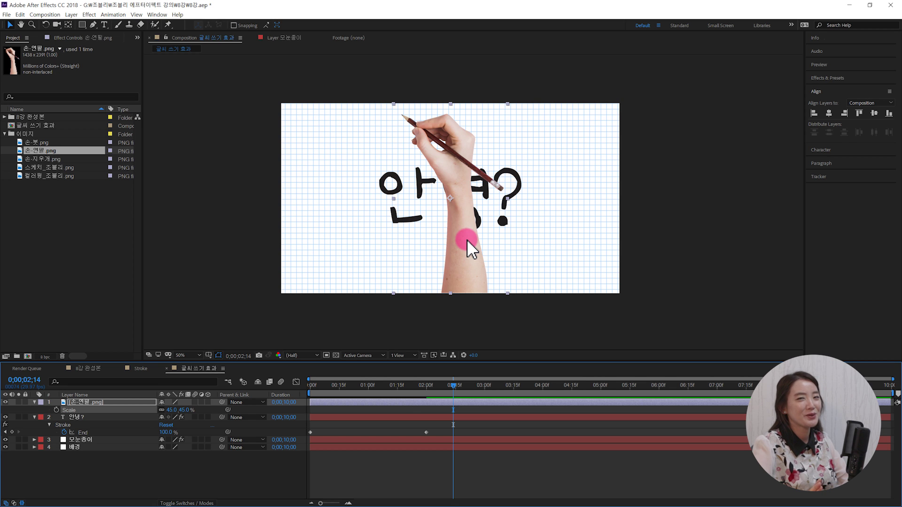
Step: Select Mask Path under Mask 1 of the 안녕? text layer and copy it
left_click(95, 417)
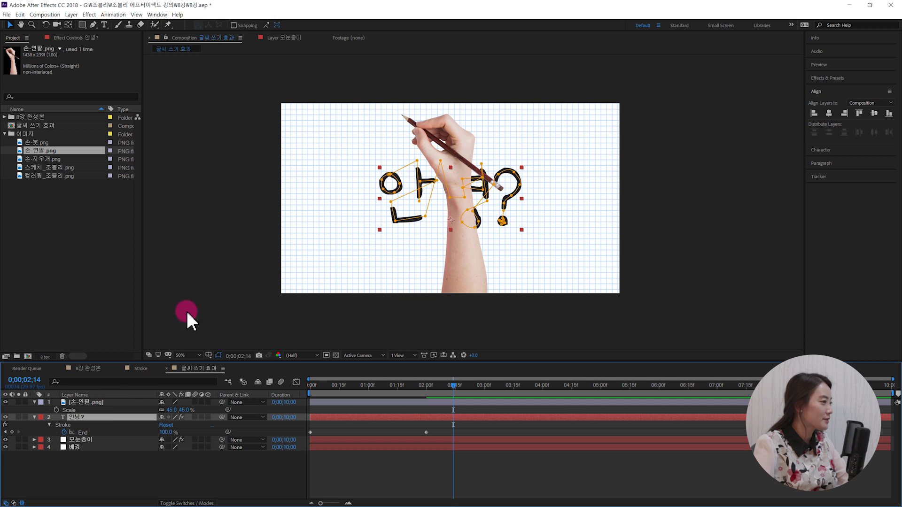
left_click(461, 136)
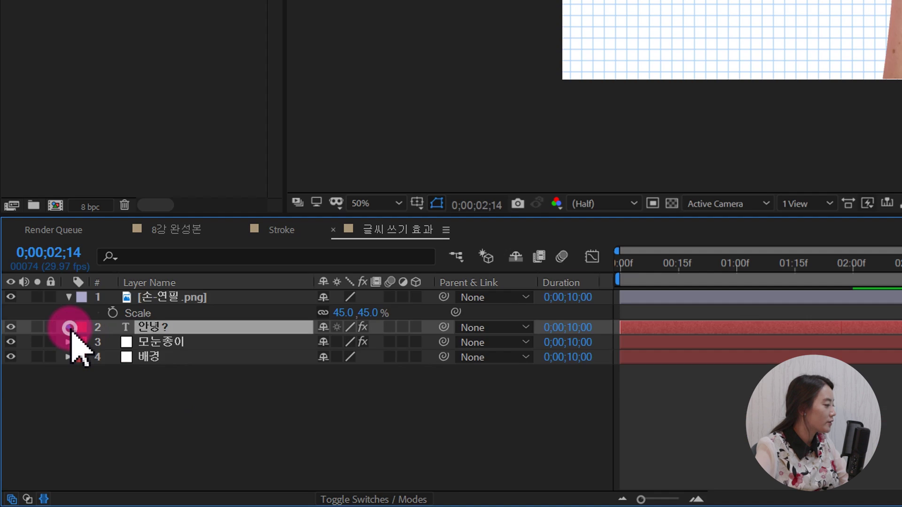
left_click(34, 417)
left_click(85, 328)
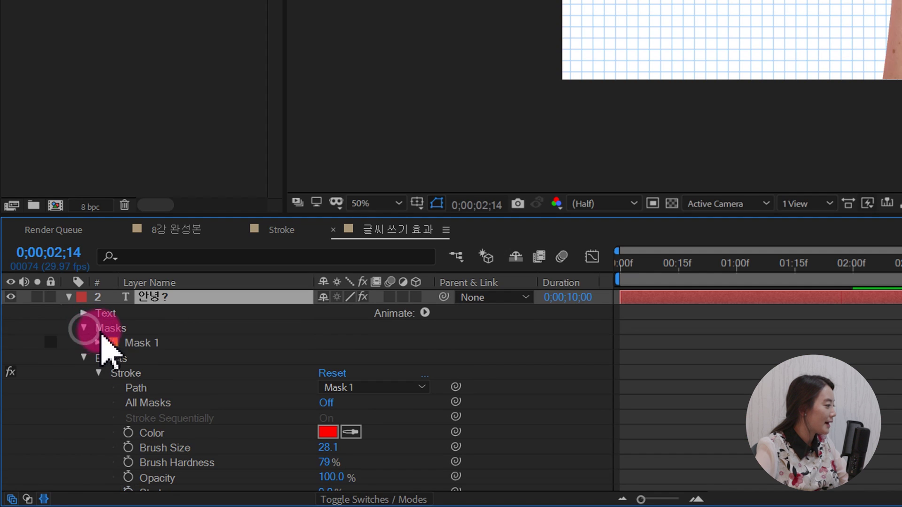
left_click(99, 343)
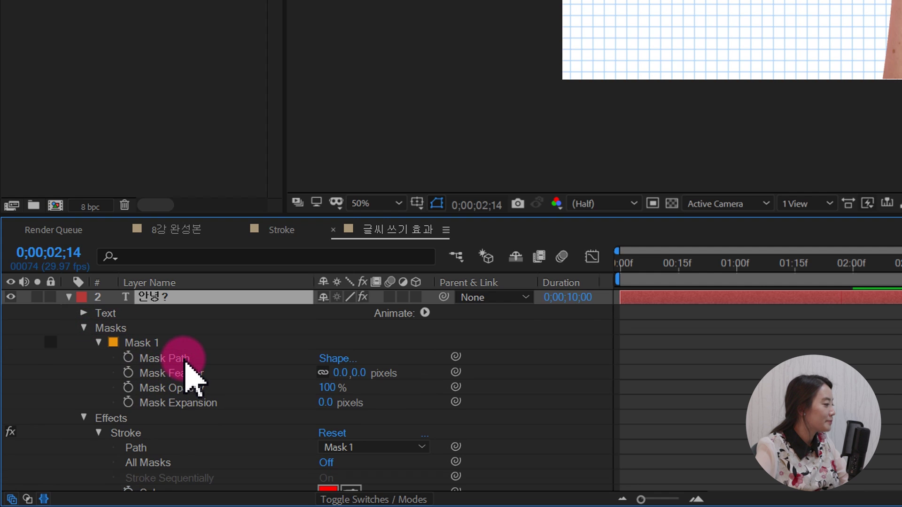
left_click(185, 361)
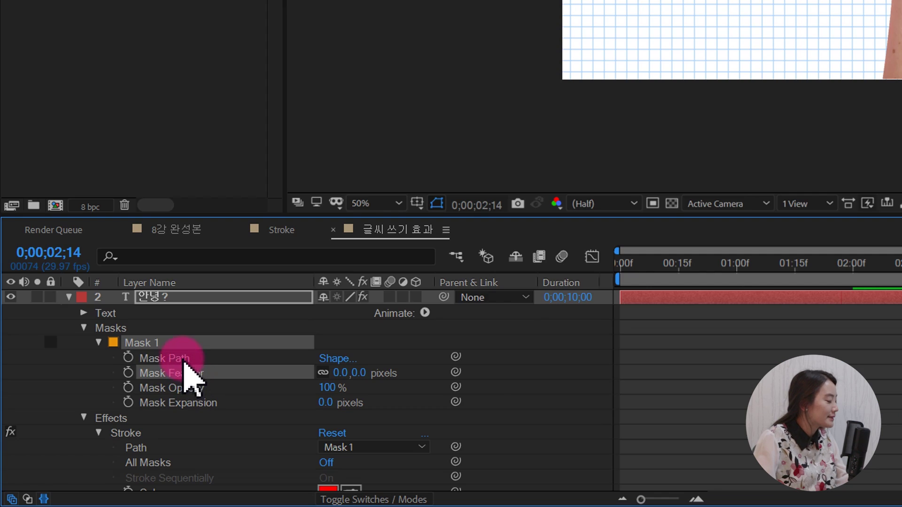
left_click(88, 433)
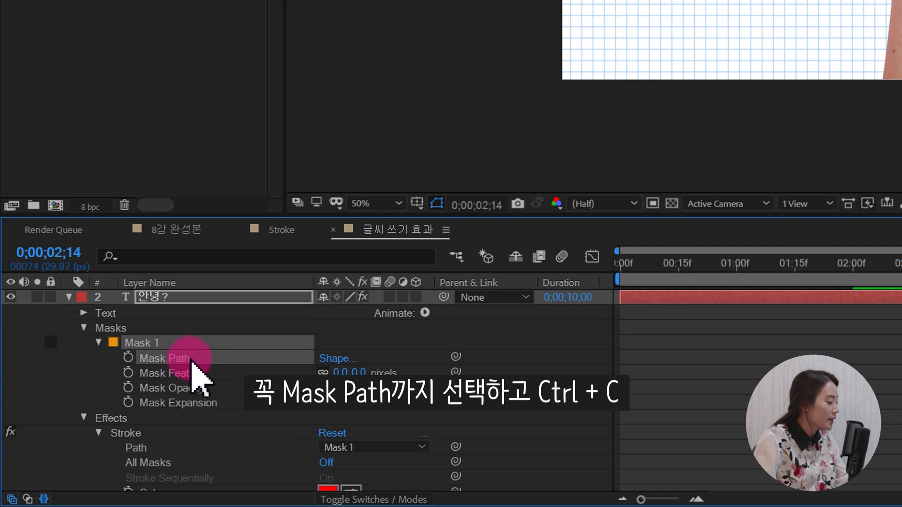
scroll(218, 395, "up", 1)
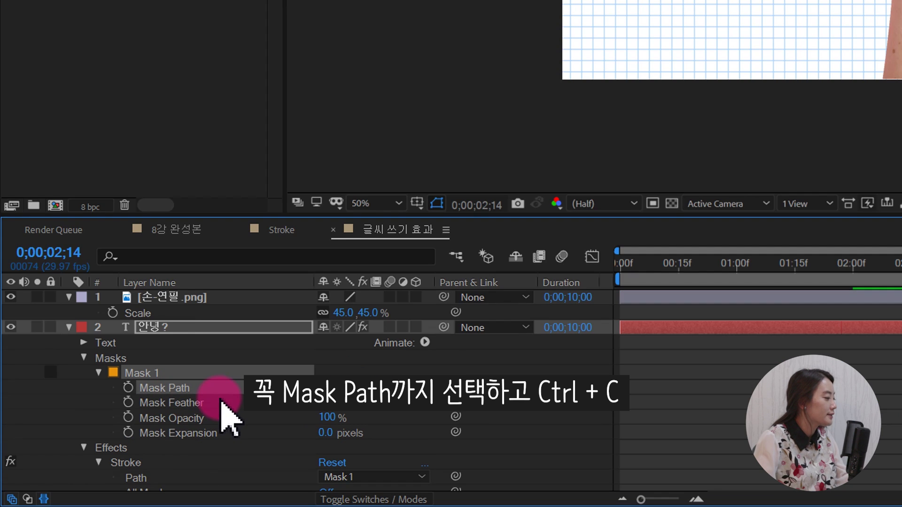
Step: Paste the copied mask path into the Position of the 손-연필.png layer at 0;00;00;00
left_click(167, 300)
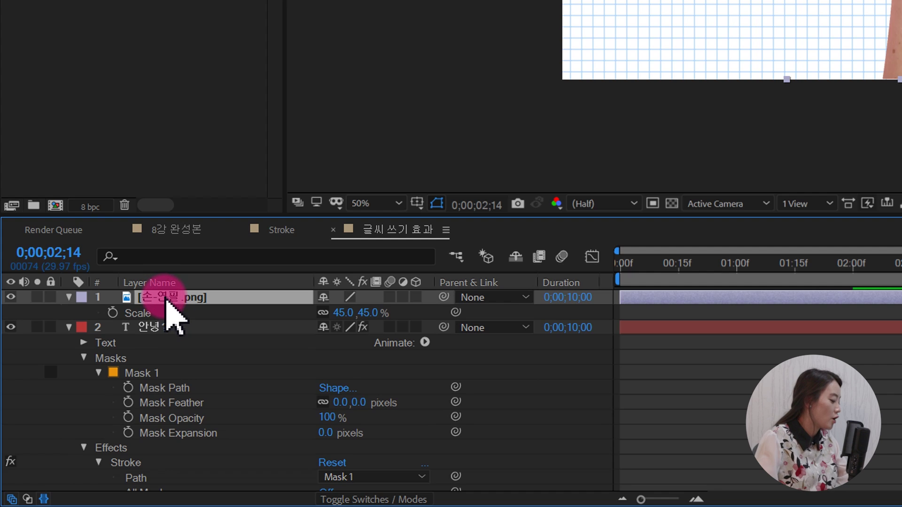
key("p")
left_click(152, 313)
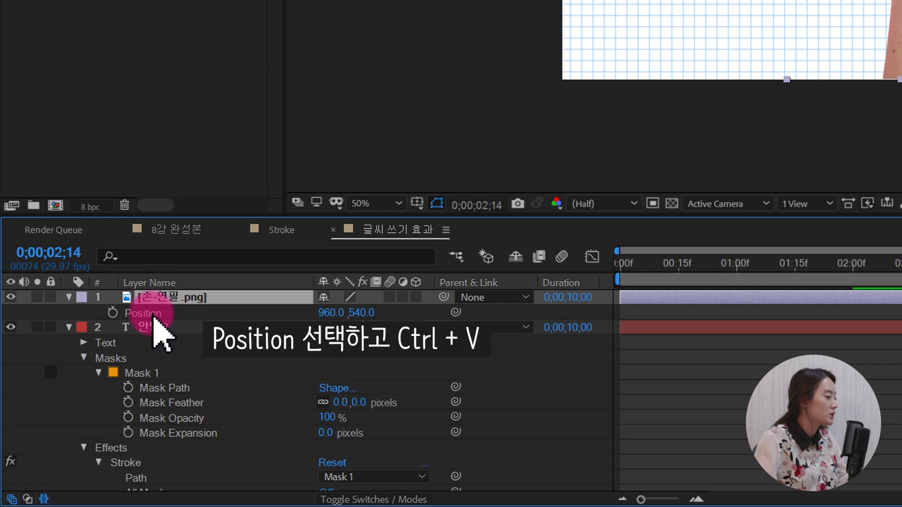
left_click(153, 314)
left_click_drag(454, 388, 294, 393)
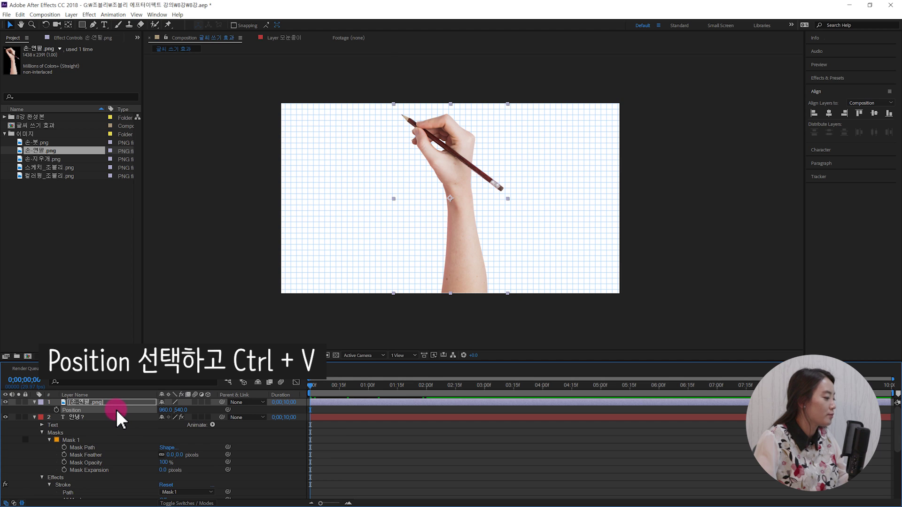
key("ctrl+v")
Step: Play back and scrub through the hand's motion, and delete all Position keyframes from the 손-연필.png layer
left_click(341, 441)
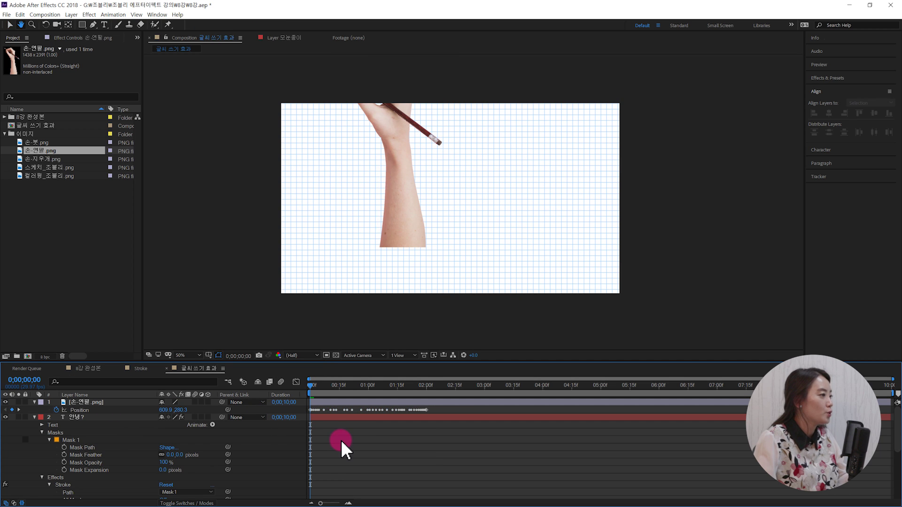
key("space")
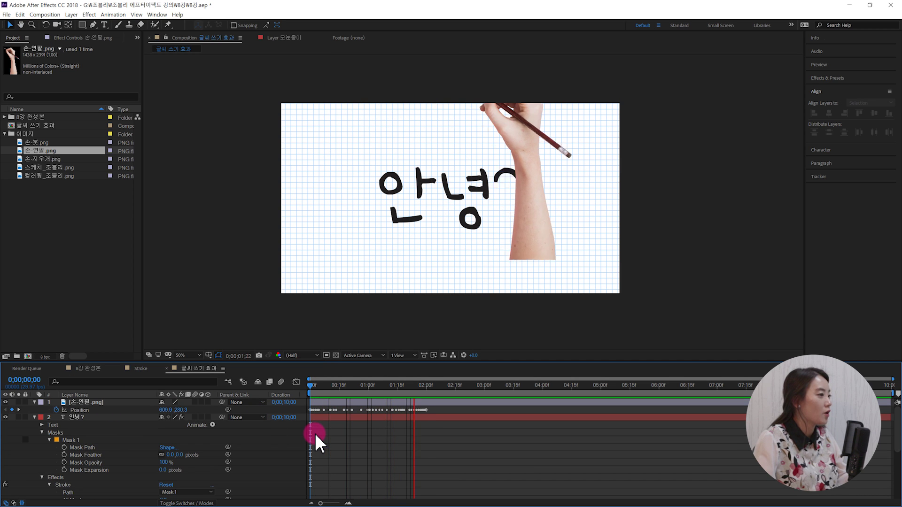
key("space")
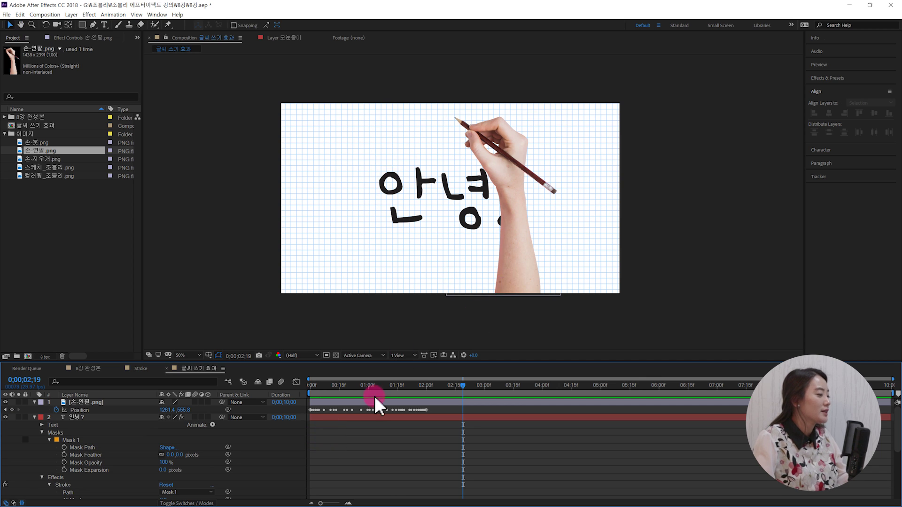
left_click_drag(333, 387, 436, 399)
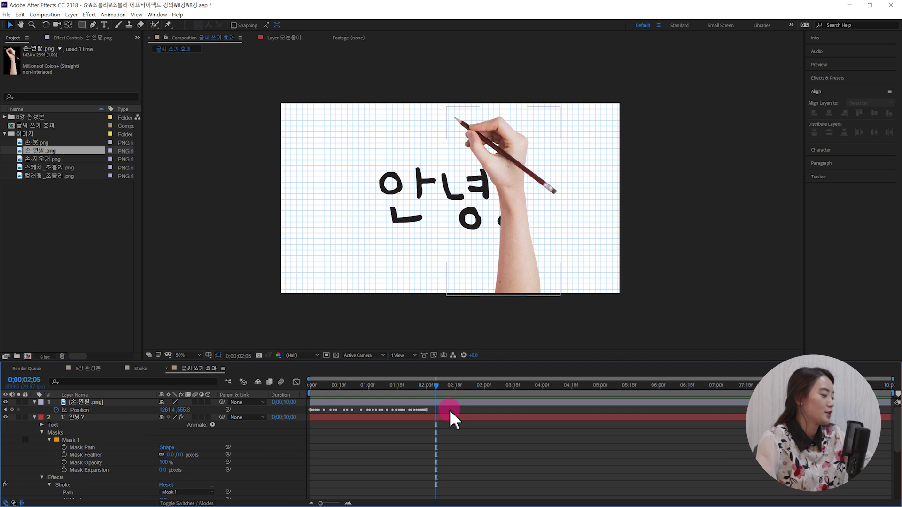
left_click_drag(450, 409, 304, 413)
key("Delete")
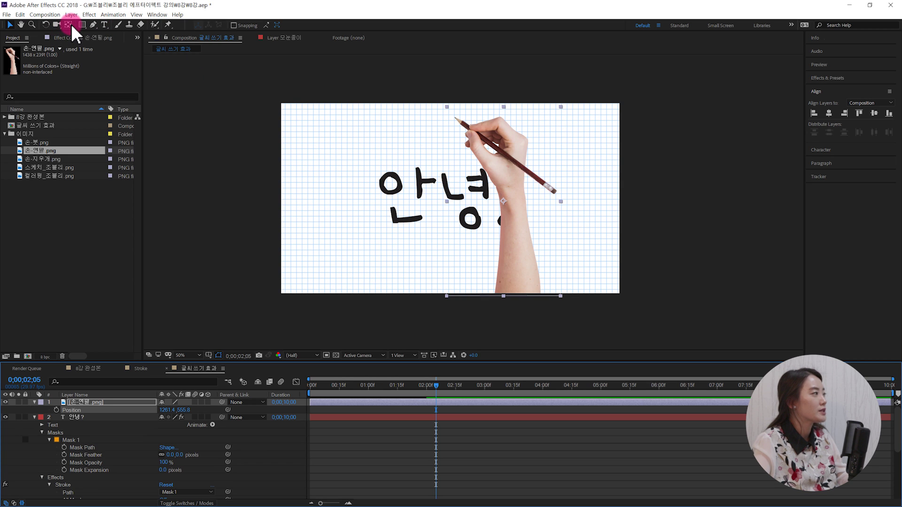
Step: Move the hand layer's anchor point onto the pencil tip with the Pan Behind tool
left_click(70, 25)
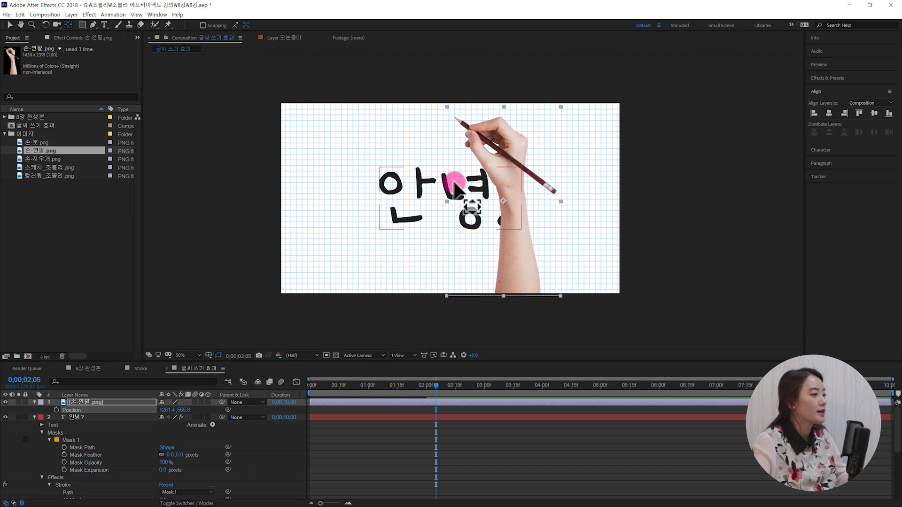
mouse_move(502, 200)
left_mouse_down()
mouse_move(476, 119)
mouse_move(455, 117)
left_mouse_up()
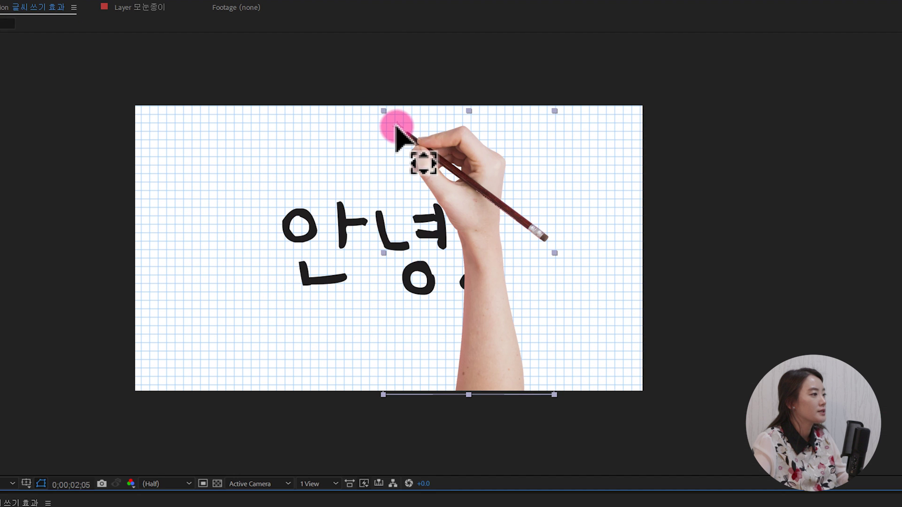
scroll(422, 138, "up", 1)
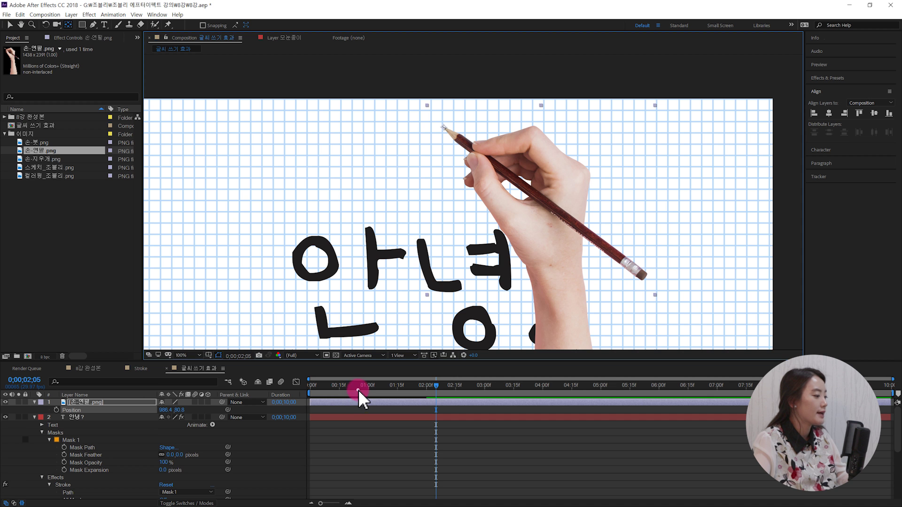
Step: Copy Mask Path from the 안녕? layer again and paste it into the hand layer's Position at 0;00;00;00
left_click_drag(357, 389, 304, 390)
left_click(87, 447)
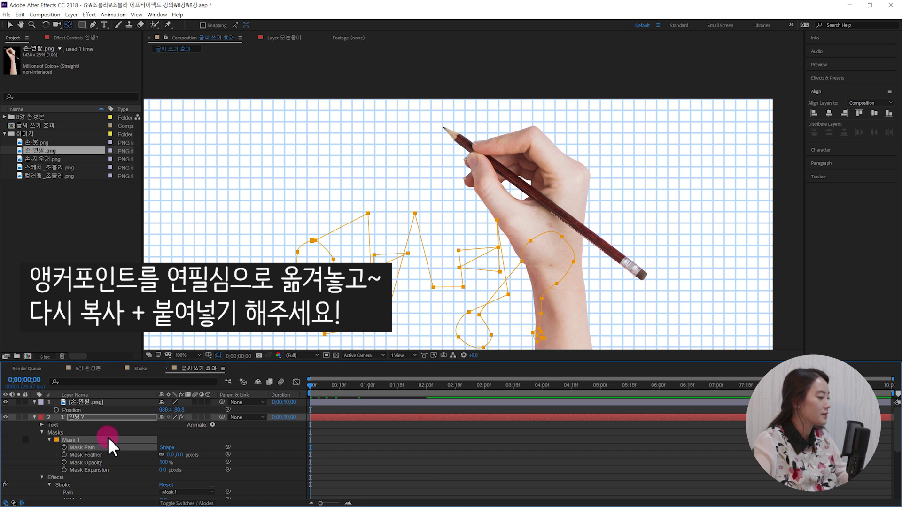
left_click(81, 402)
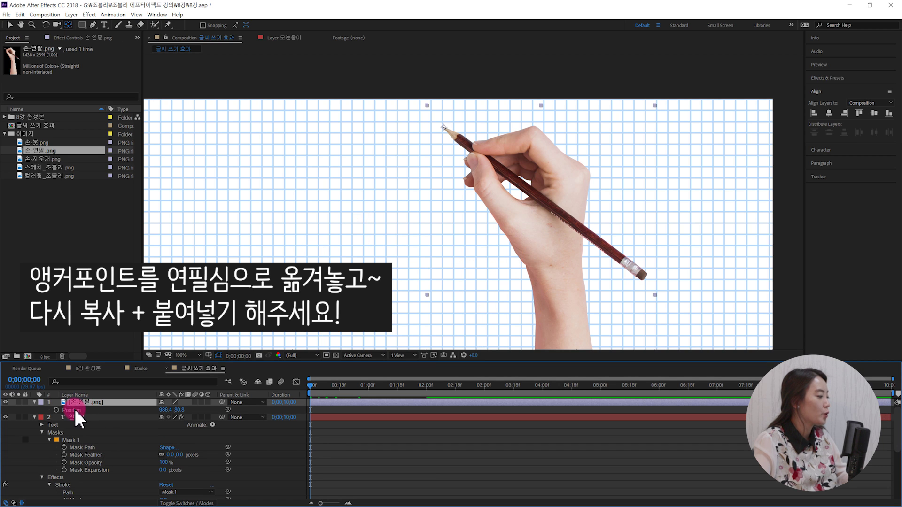
left_click(75, 410)
key("ctrl+v")
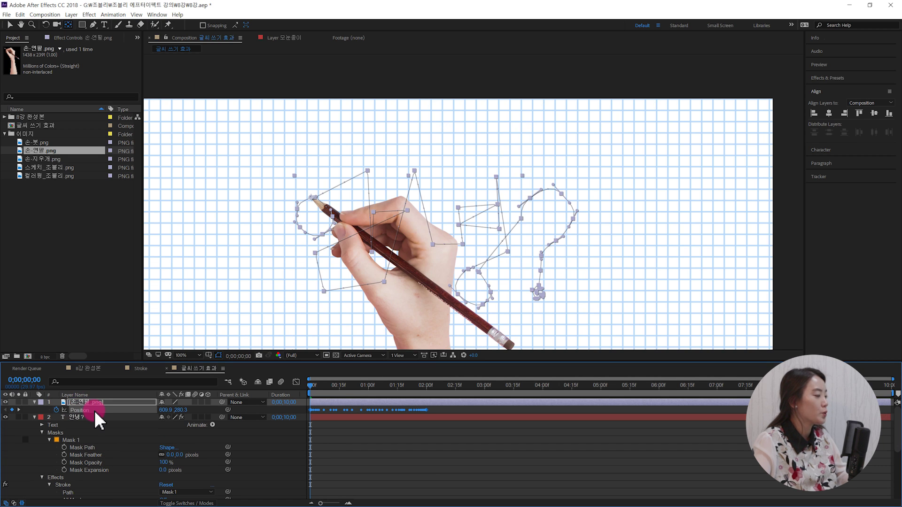
scroll(414, 287, "down", 1)
Step: Select all of the hand's Position keyframes, shift the motion path down onto the 안녕? lettering, and play the result
mouse_move(311, 386)
left_mouse_down()
mouse_move(442, 374)
mouse_move(315, 384)
mouse_move(417, 374)
left_mouse_up()
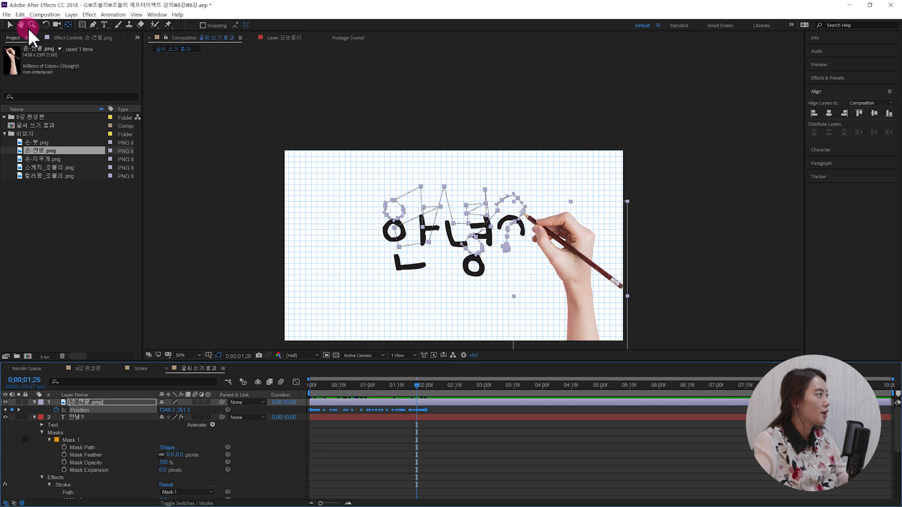
left_click(10, 25)
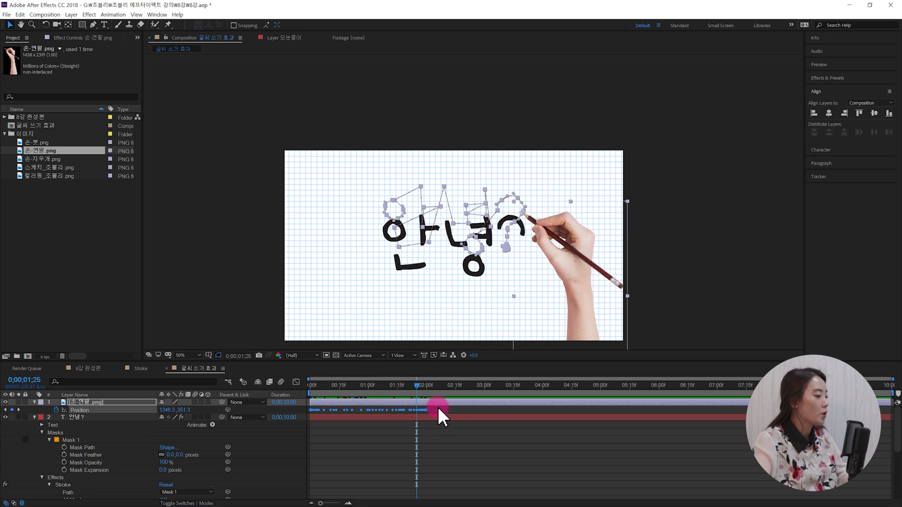
left_click(489, 408)
left_click_drag(468, 409, 303, 413)
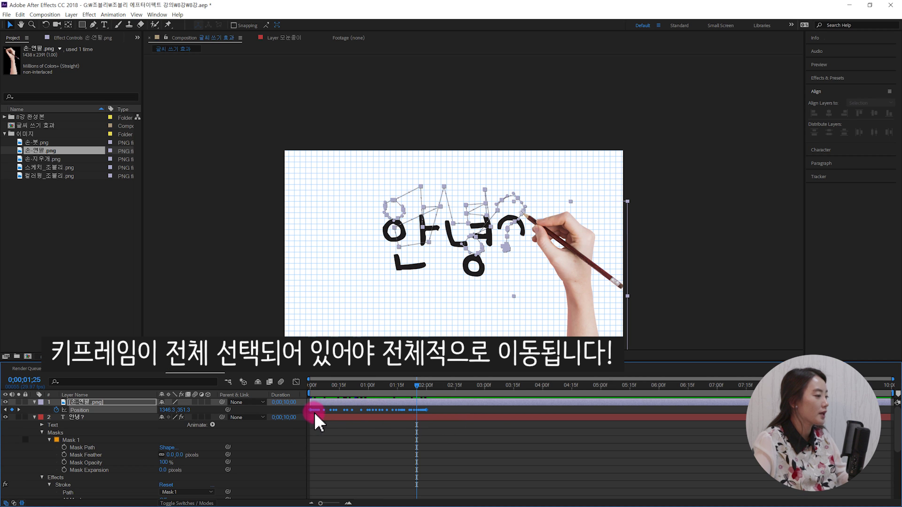
left_click_drag(393, 201, 393, 223)
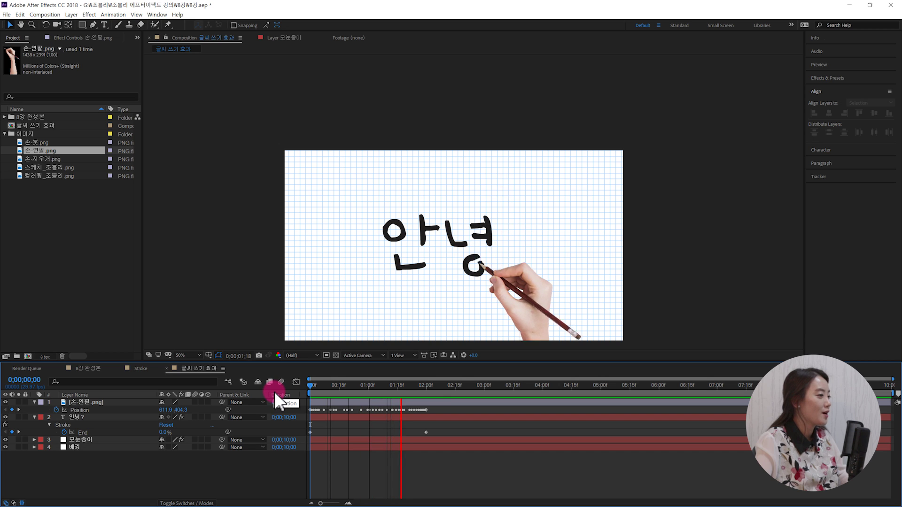
key("space")
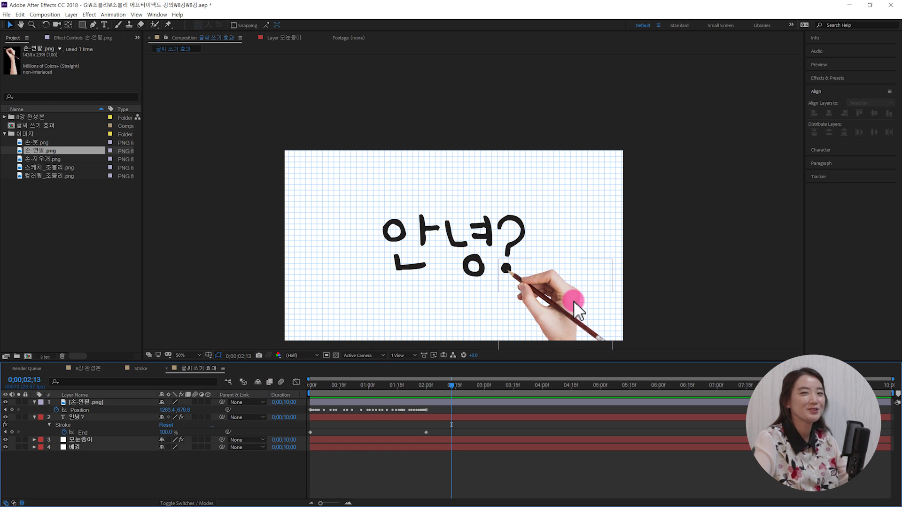
Step: Extend the Stroke End animation and the hand's Position keyframes to finish at 0;00;03;00, and preview the slower writing
left_click_drag(400, 387, 484, 410)
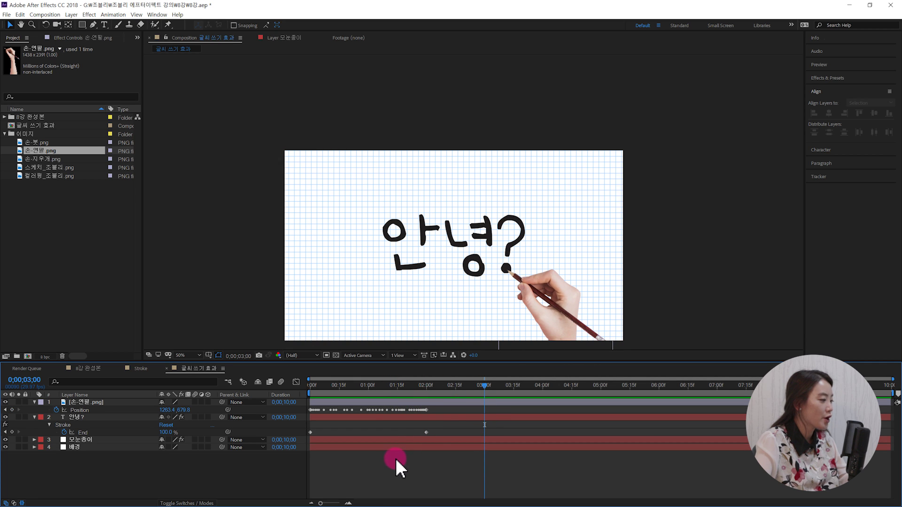
left_click(445, 417)
left_click_drag(426, 432, 484, 432)
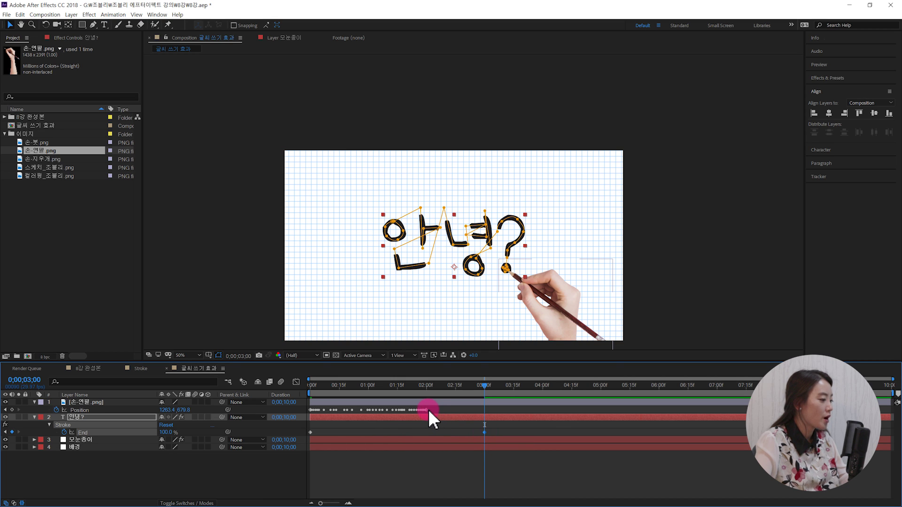
left_click(428, 410)
left_click_drag(427, 410, 280, 390)
left_click(515, 429)
key("space")
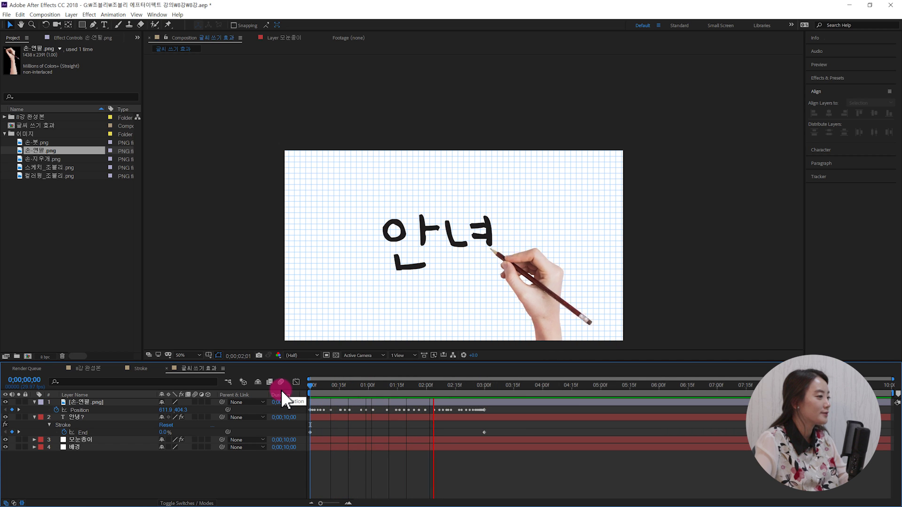
Step: Pull the mask points at the outer ends of ㅕ's two short strokes inward to hide its vertical stroke, and scrub to check
mouse_move(404, 382)
left_mouse_down()
mouse_move(389, 388)
mouse_move(417, 408)
mouse_move(403, 410)
mouse_move(423, 401)
mouse_move(419, 383)
left_mouse_up()
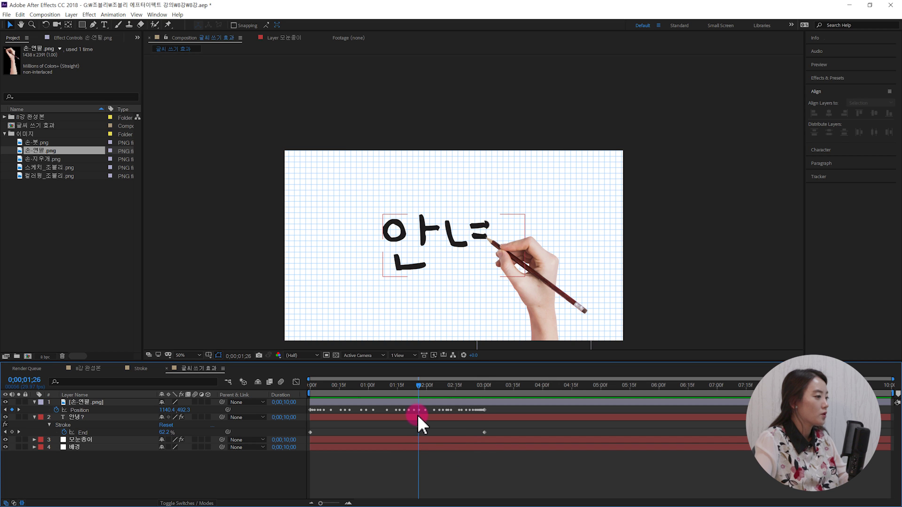
left_click(417, 416)
scroll(501, 285, "up", 1)
scroll(501, 284, "up", 2)
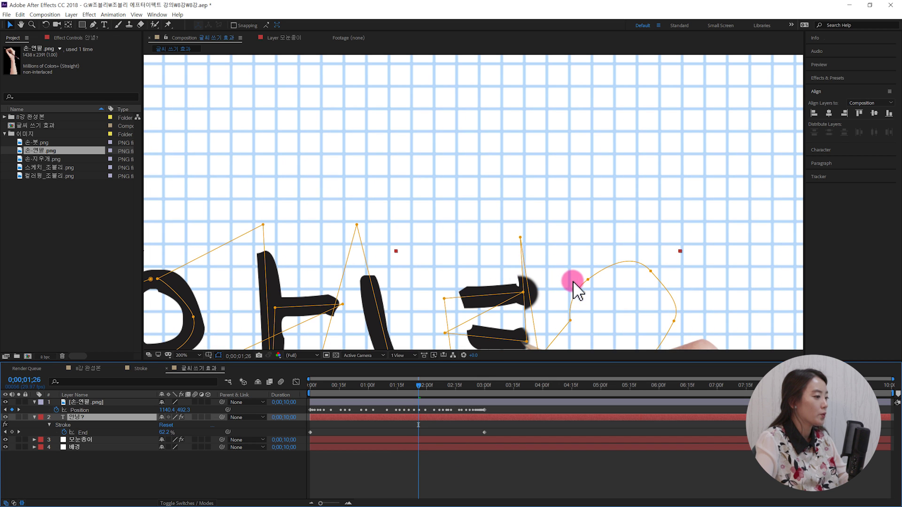
left_click_drag(461, 176, 458, 179)
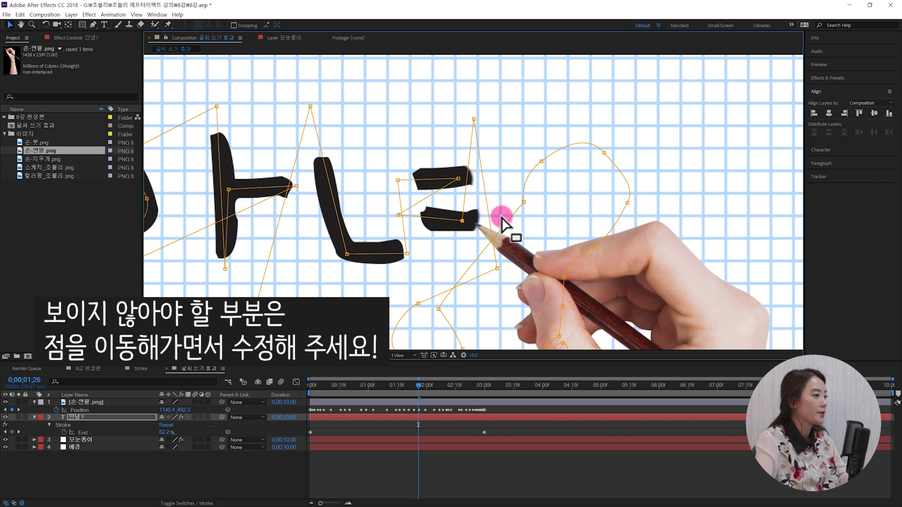
scroll(527, 254, "down", 2)
left_click_drag(420, 389, 449, 385)
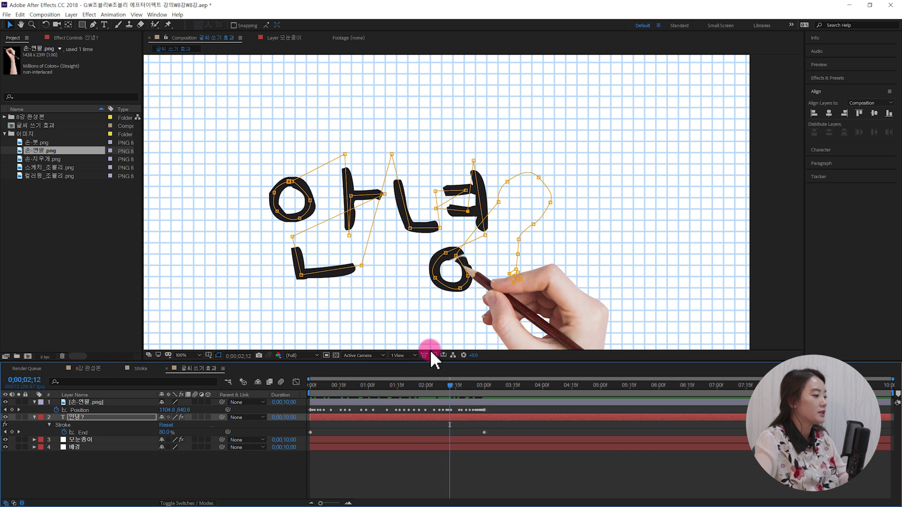
mouse_move(422, 390)
left_mouse_down()
mouse_move(470, 383)
mouse_move(483, 391)
mouse_move(441, 393)
mouse_move(494, 392)
mouse_move(278, 397)
left_mouse_up()
Step: Add a new text layer reading 조블리 in the middle of the grid paper
left_click(398, 196)
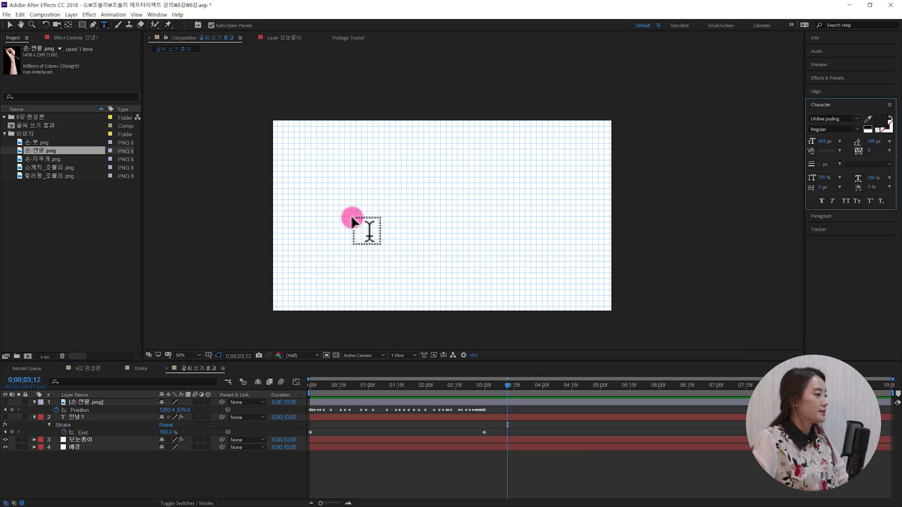
left_click(339, 217)
type("wh")
key("BackSpace")
key("BackSpace")
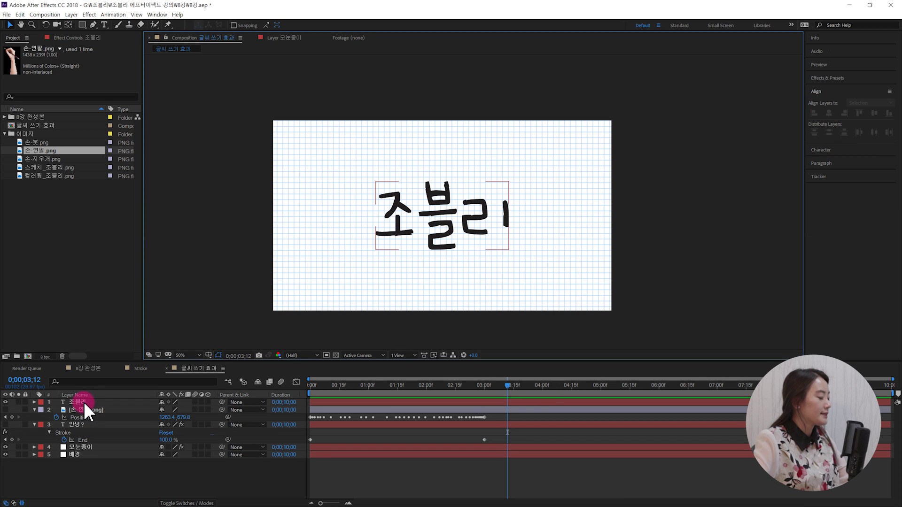
Step: Trace the strokes of 조 with a Pen mask path on the 조블리 text layer
left_click(83, 402)
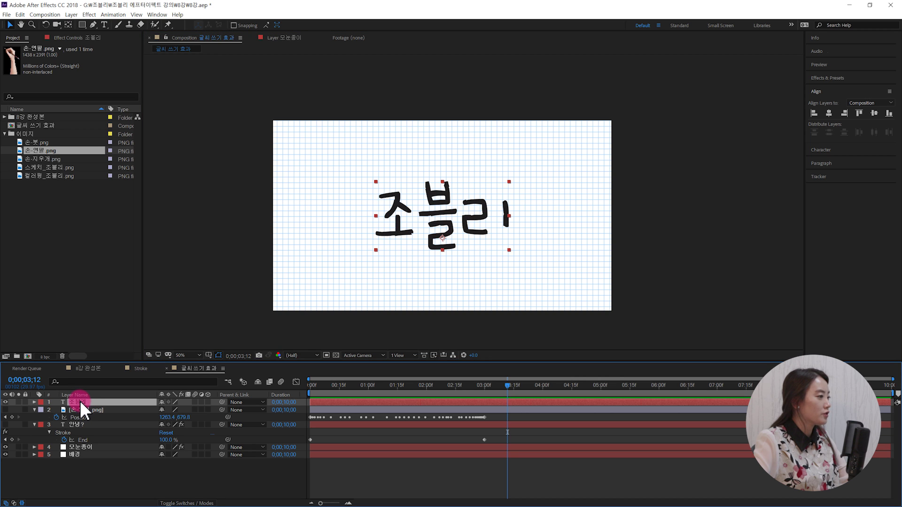
left_click(93, 25)
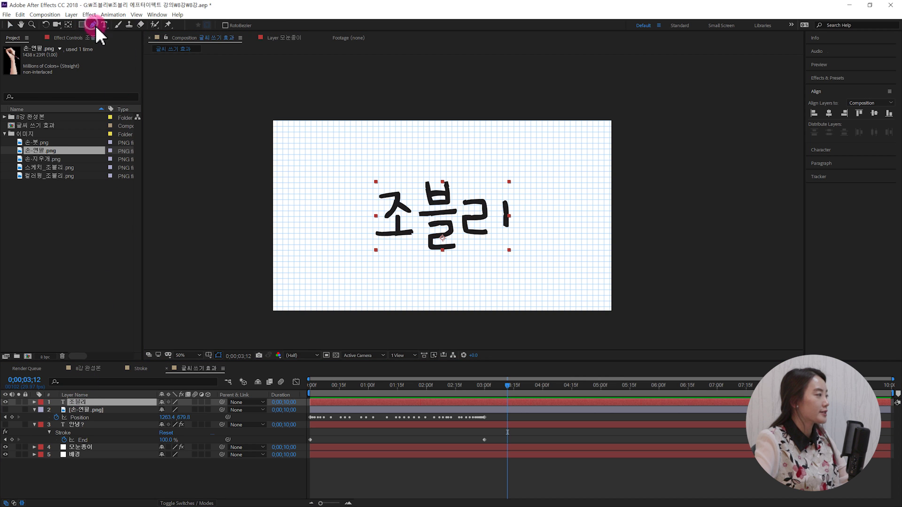
scroll(367, 203, "up", 1)
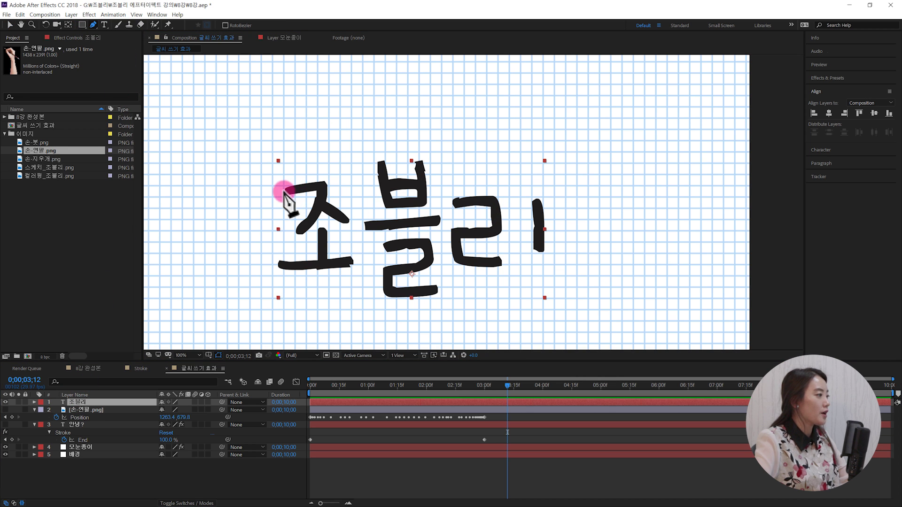
left_click(356, 261)
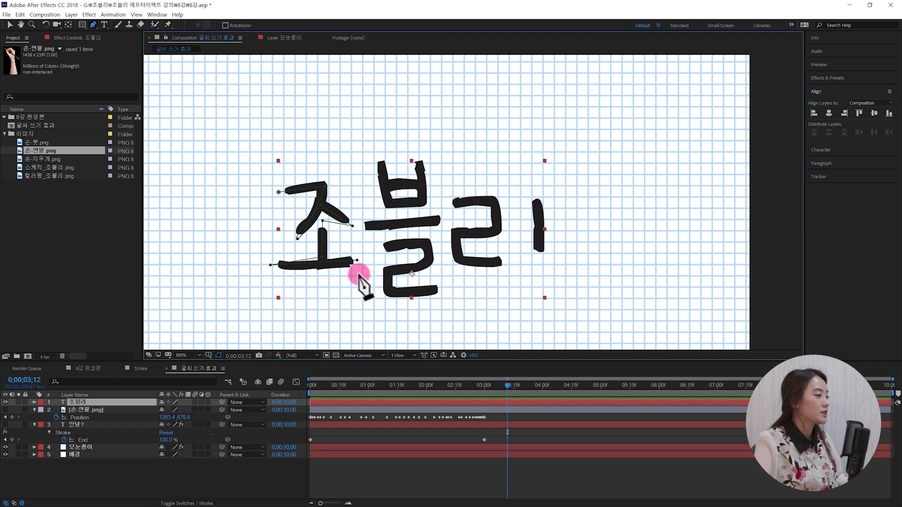
Step: Trace the strokes of the syllable 블 with an open Pen mask on the 조블리 text layer
left_click(380, 157)
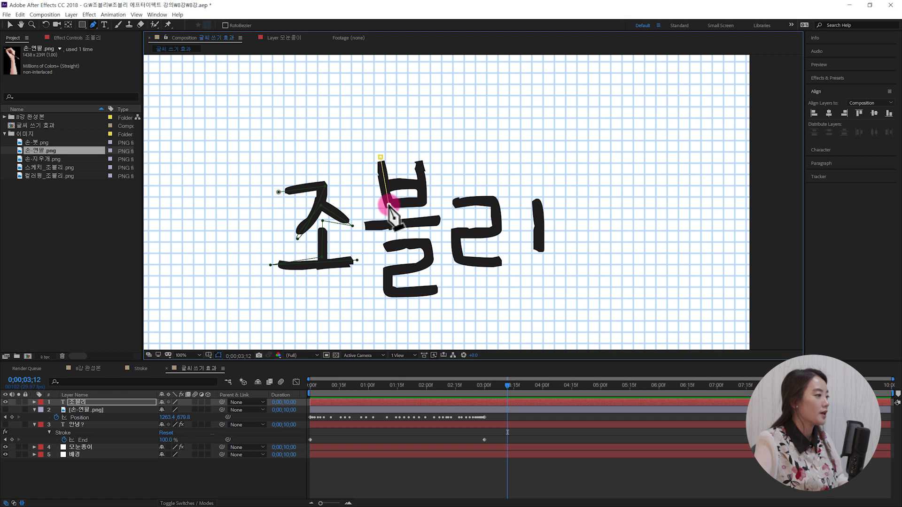
left_click(389, 205)
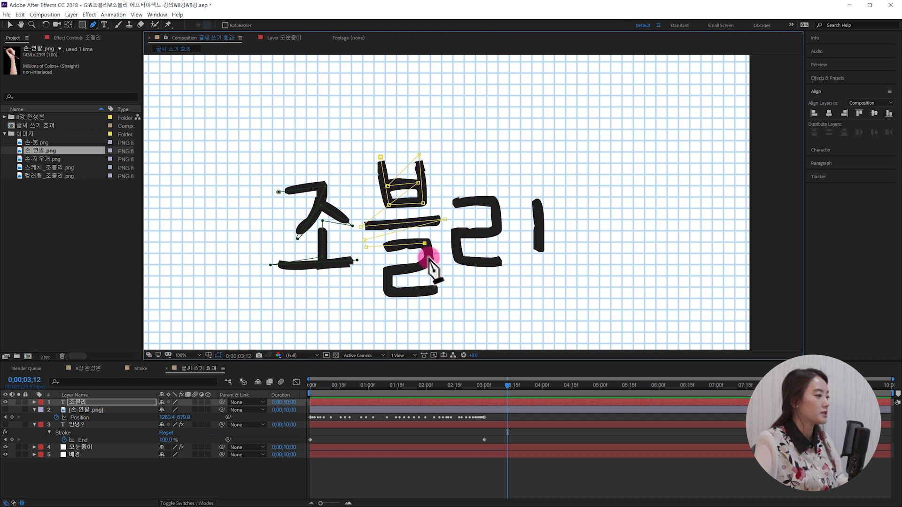
left_click_drag(408, 269, 402, 271)
left_click(388, 273)
left_click(387, 293)
left_click(442, 289)
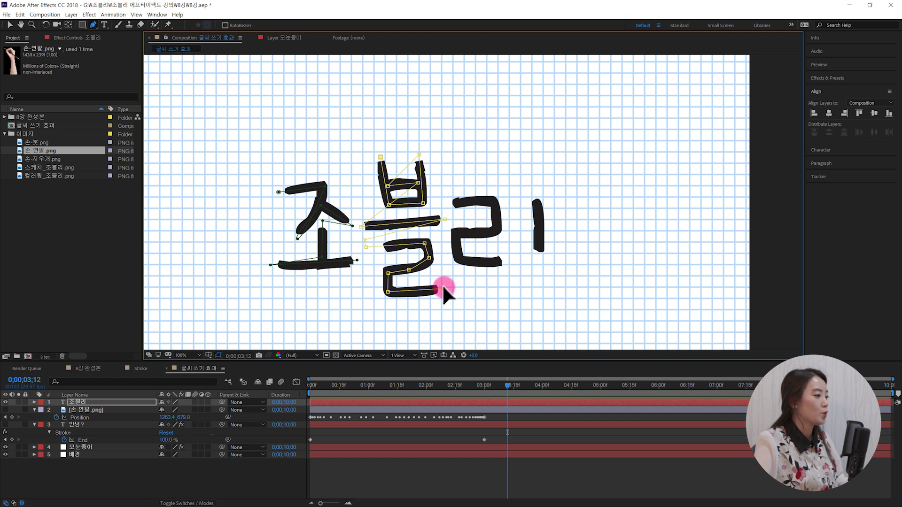
Step: Trace the last syllable 리 with a separate open Pen mask on the 조블리 layer
left_click(455, 202)
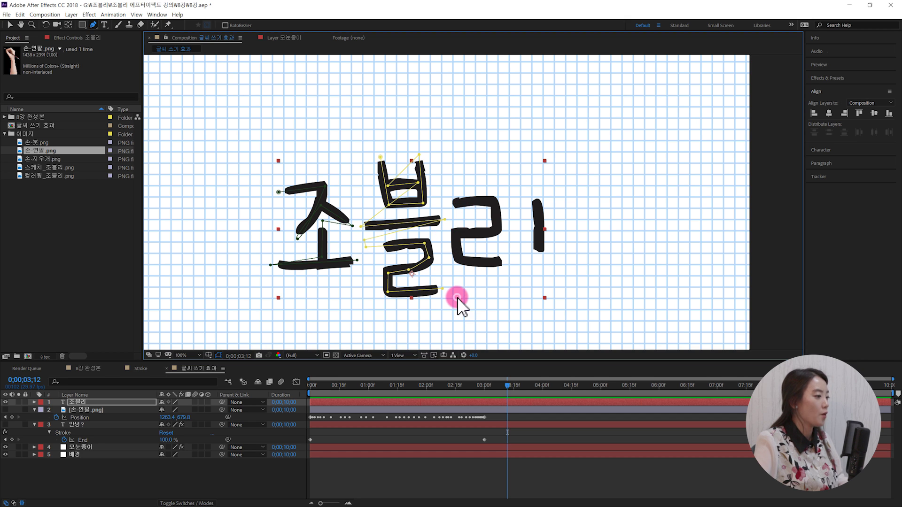
left_click(449, 203)
left_click_drag(498, 227, 497, 230)
left_click(456, 233)
left_click(458, 257)
left_click(505, 261)
left_click(535, 187)
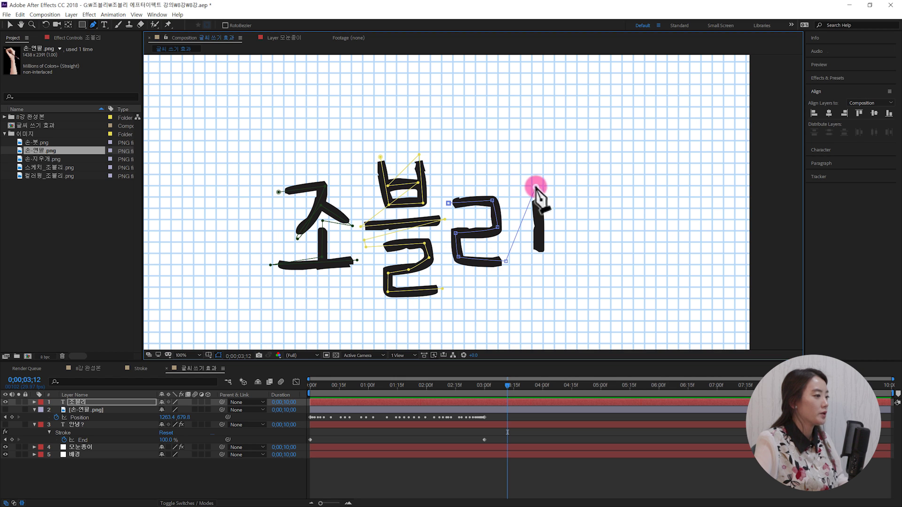
left_click(541, 257)
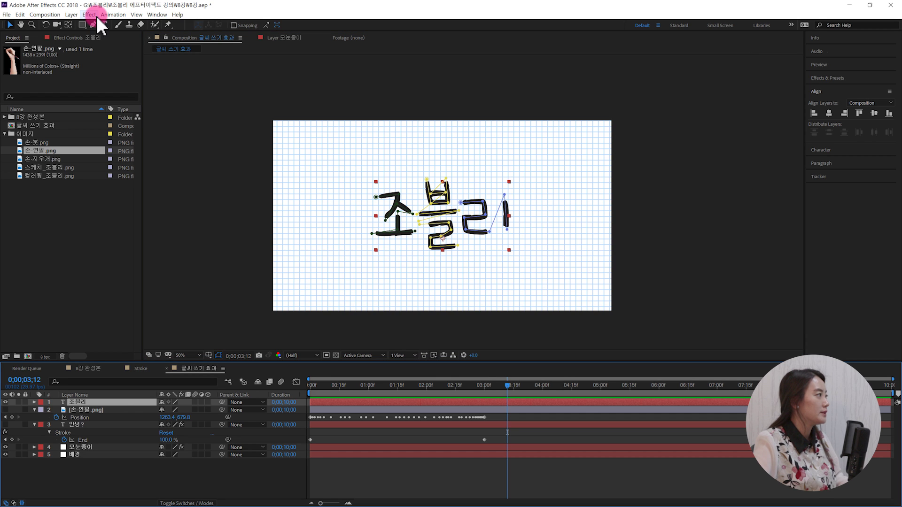
Step: Apply the Stroke effect to the 조블리 layer and set its Brush Size to 28.2
left_click(89, 15)
mouse_move(140, 117)
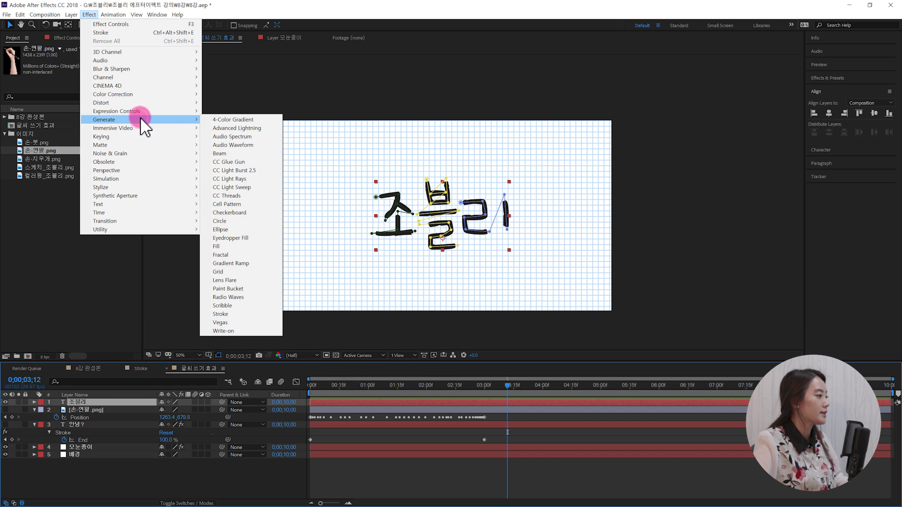
left_click(243, 313)
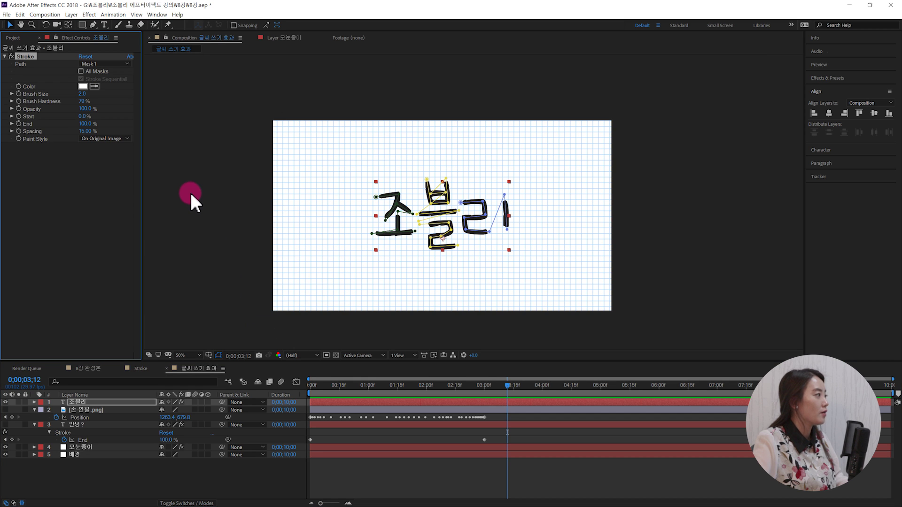
left_click_drag(82, 94, 202, 96)
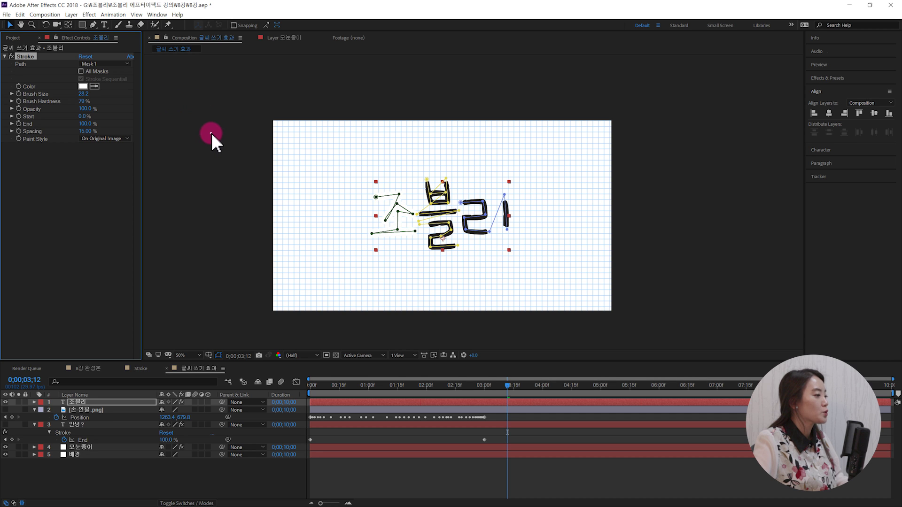
left_click(210, 134)
left_click(397, 221)
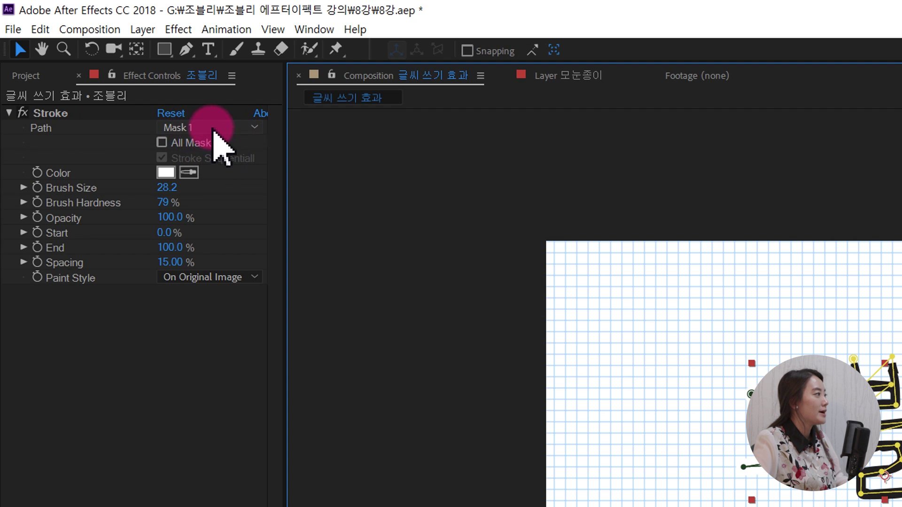
Step: Switch the Stroke path to Mask 2 and Mask 3 in turn to check the brush coverage of each syllable
left_click(218, 128)
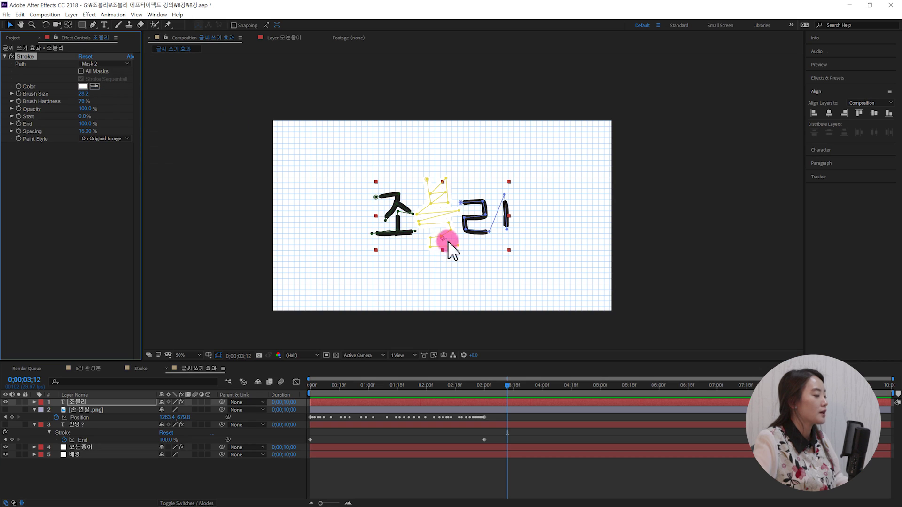
left_click(446, 266)
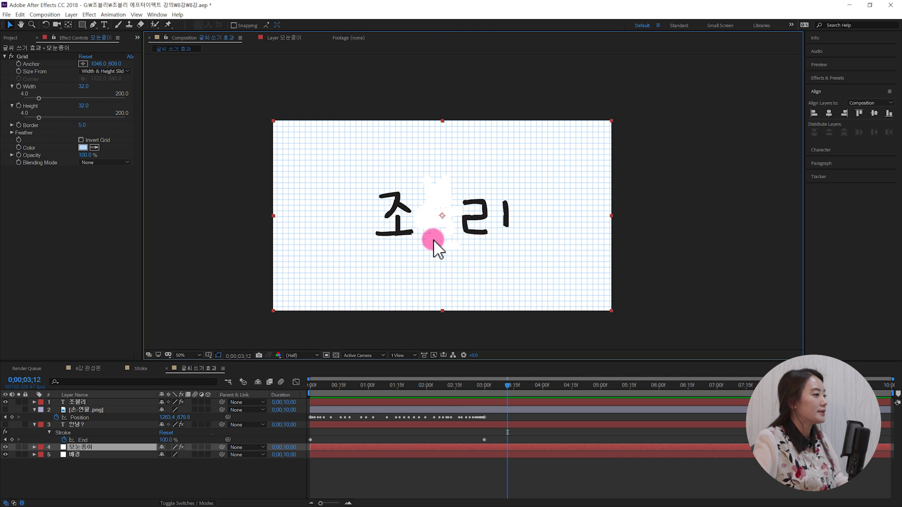
left_click(80, 403)
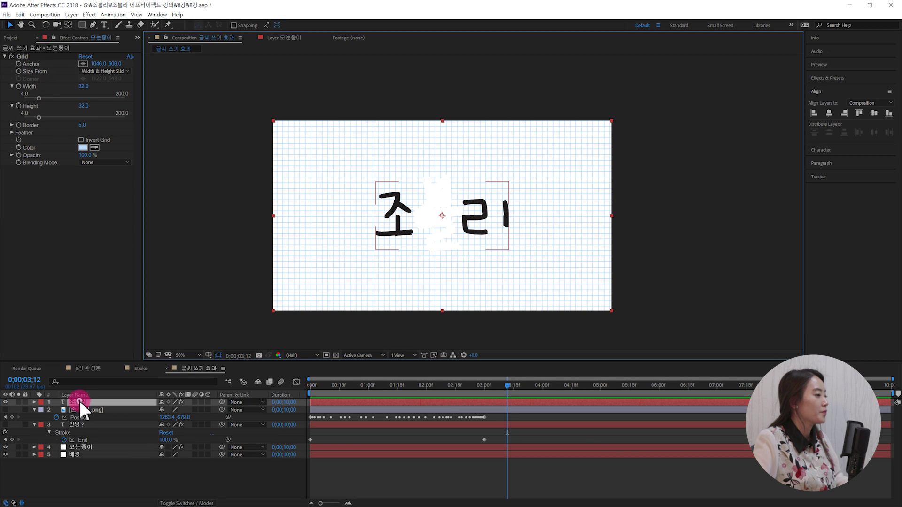
left_click(90, 63)
left_click(112, 100)
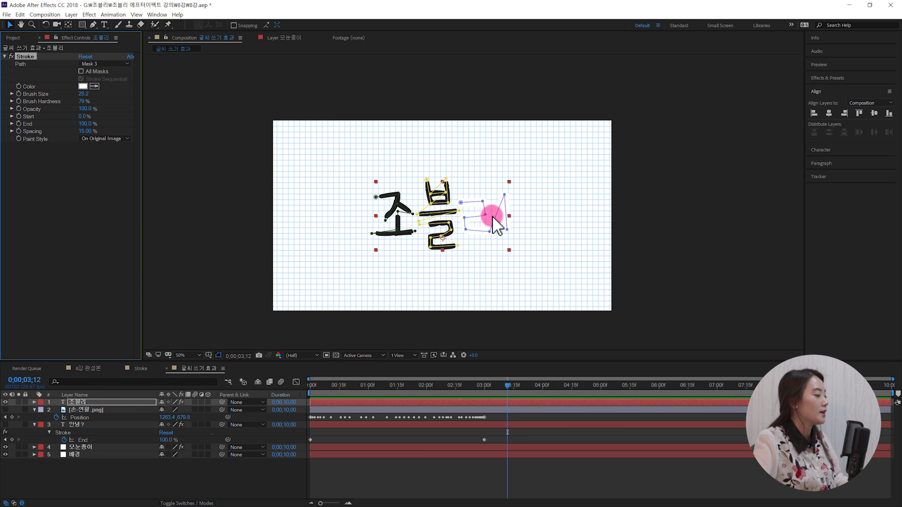
Step: Enable All Masks in the Stroke effect of the 조블리 layer
left_click(112, 402)
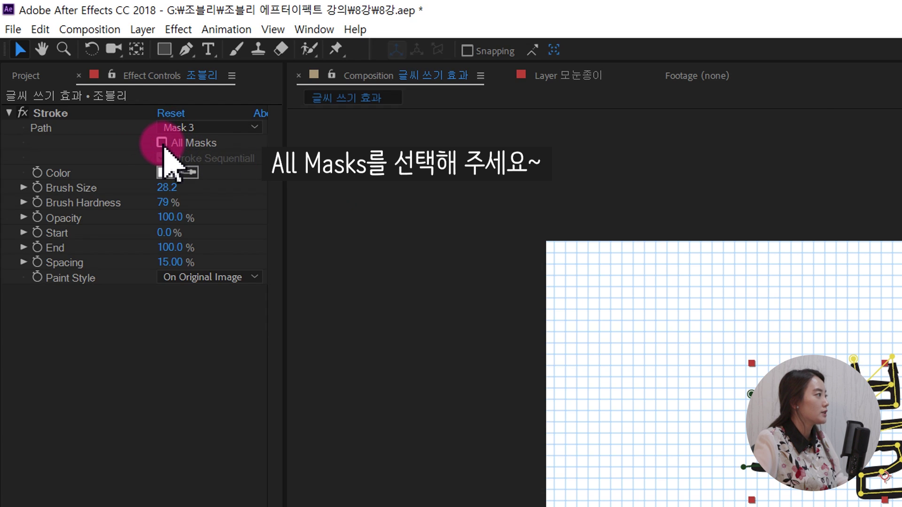
left_click(162, 143)
left_click(382, 282)
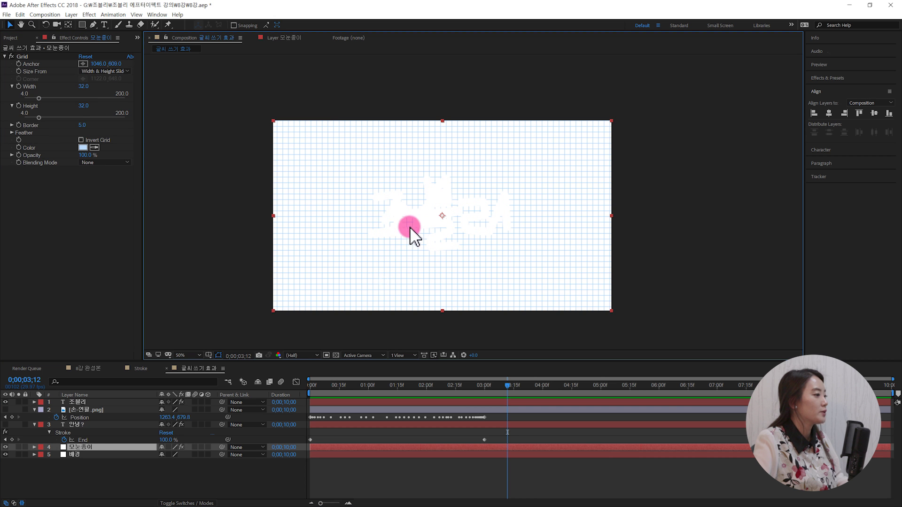
left_click(196, 194)
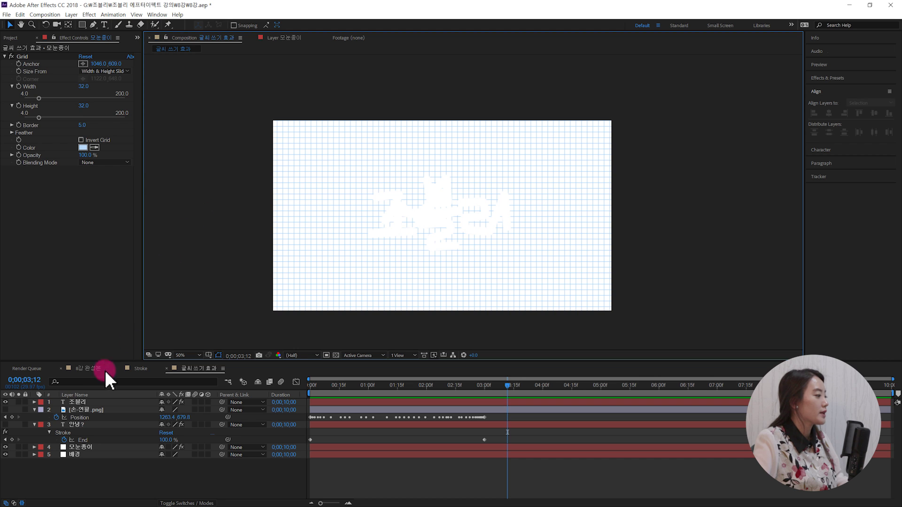
Step: Change the Stroke color on the 조블리 layer to bright red
left_click(79, 402)
left_click(85, 88)
left_click(483, 346)
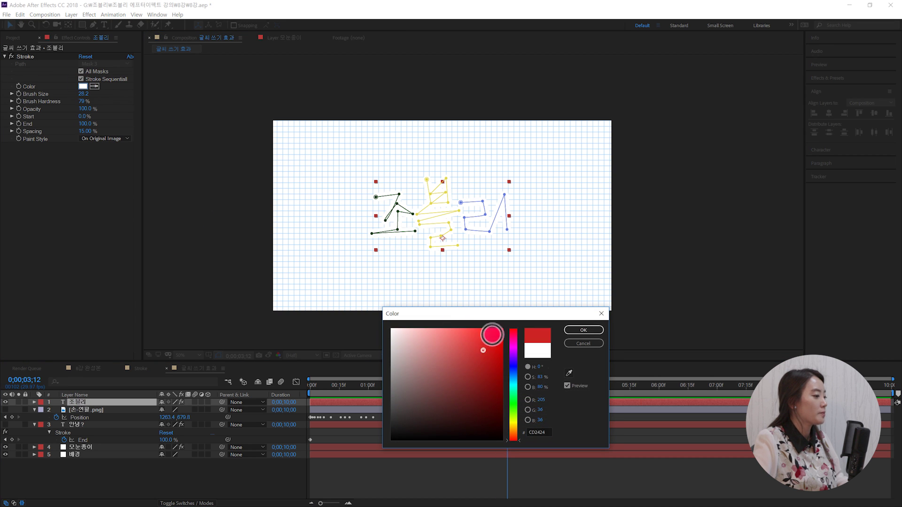
left_click(584, 328)
left_click(252, 275)
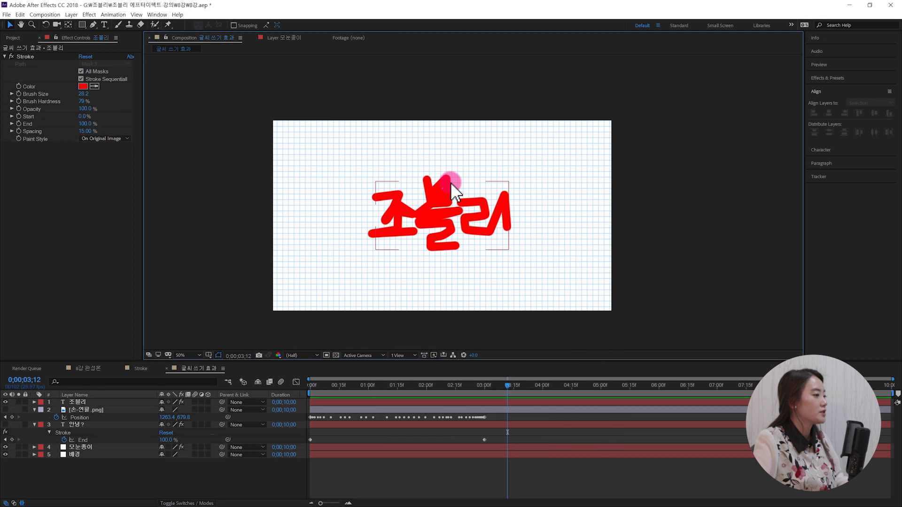
Step: Keyframe the Stroke End value of the 조블리 layer at 0% at the start of the timeline
left_click(86, 403)
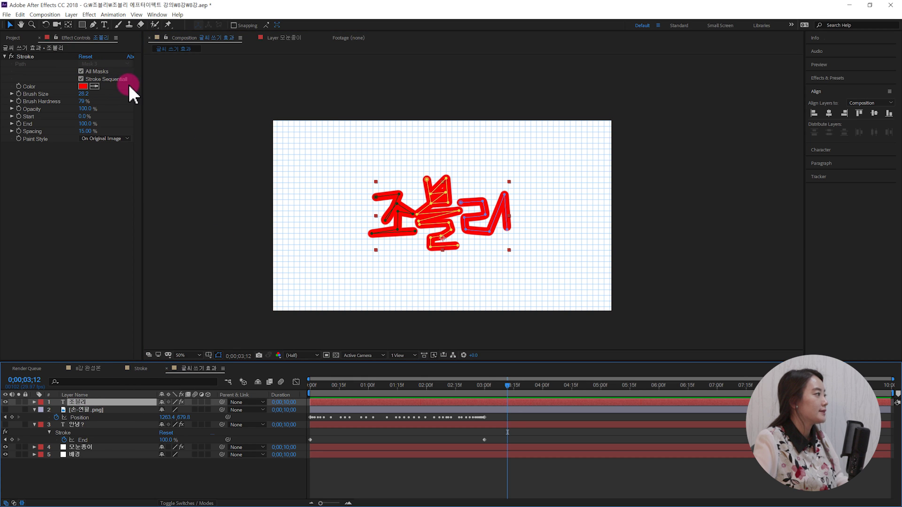
left_click_drag(85, 124, 120, 118)
left_click_drag(485, 388, 289, 395)
left_click(129, 403)
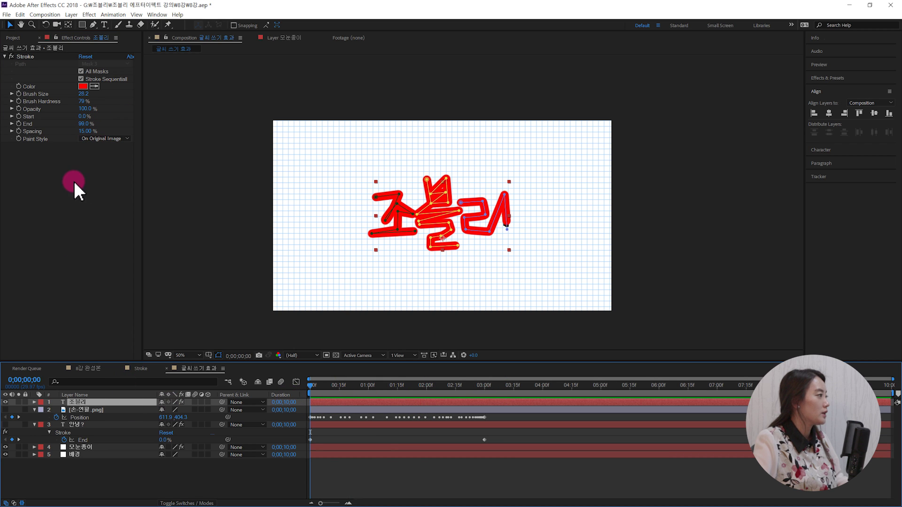
left_click(19, 123)
left_click(83, 124)
type("0")
key("Return")
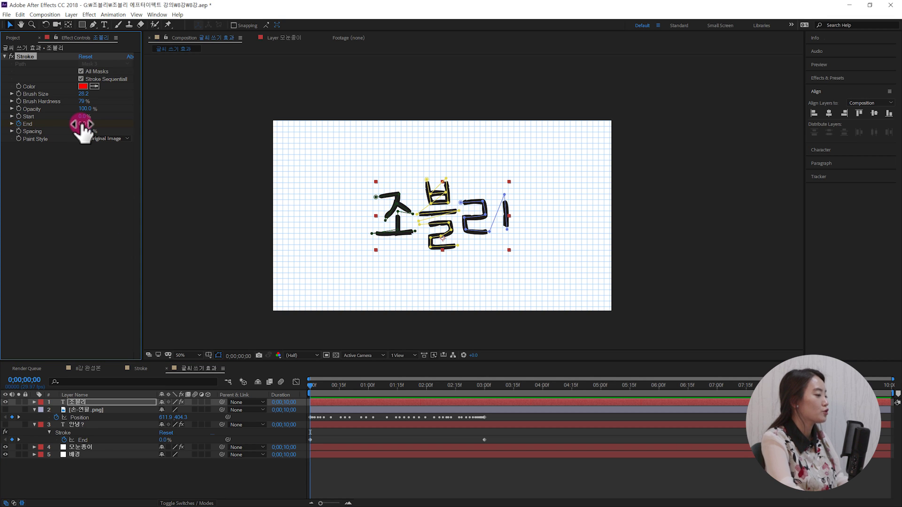
Step: Show the 조블리 layer's keyframes and add a Stroke End keyframe of 100% at 0;00;02;00
left_click(120, 403)
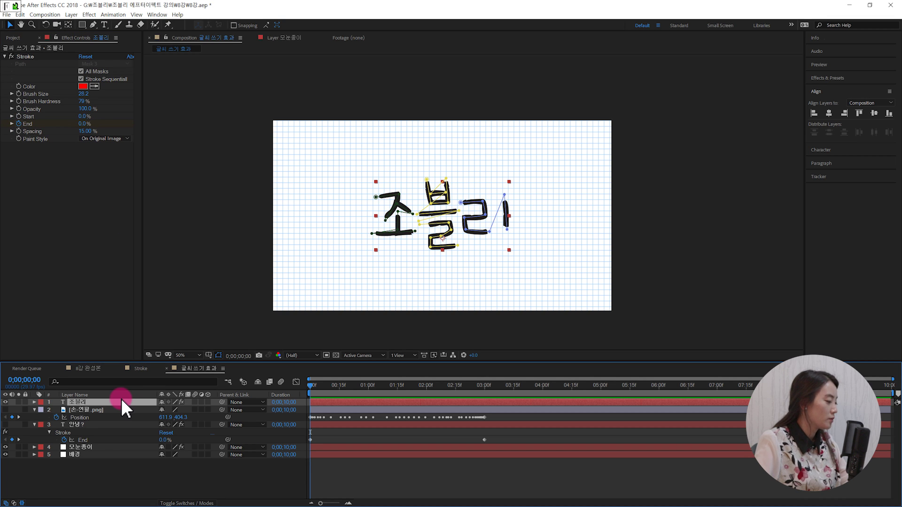
key("u")
mouse_move(352, 387)
left_mouse_down()
mouse_move(458, 392)
mouse_move(426, 397)
left_mouse_up()
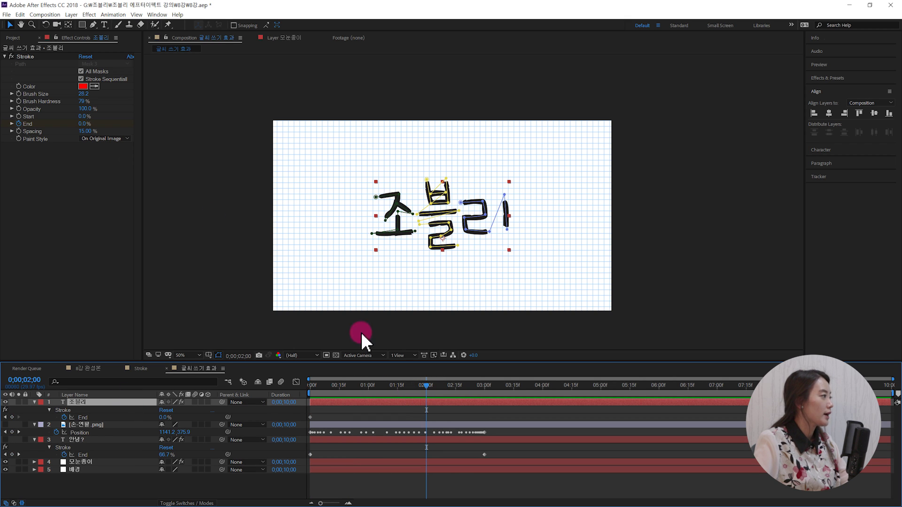
left_click_drag(85, 124, 142, 122)
Step: Preview the red stroke animation from the beginning of the timeline
left_click_drag(353, 387, 229, 392)
key("space")
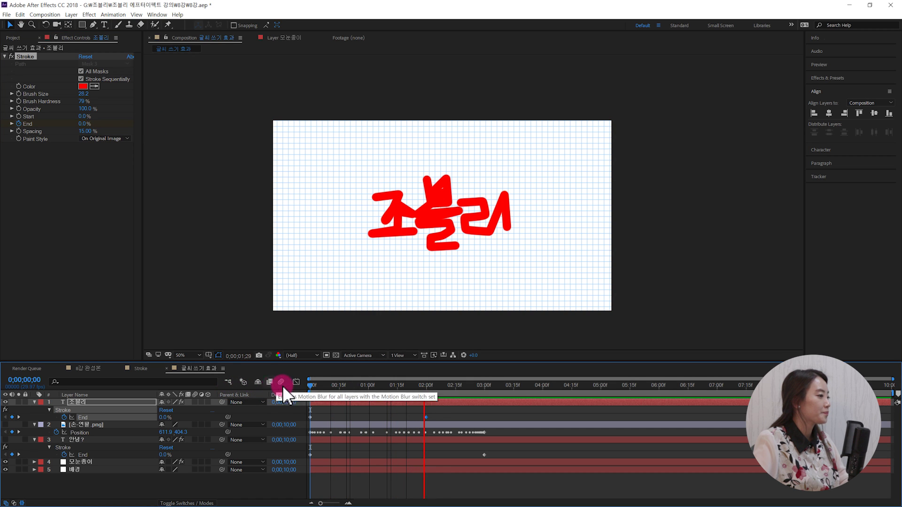
key("space")
left_click_drag(348, 389, 308, 393)
key("space")
Step: Set the Stroke Paint Style to Reveal Original Image and play back the writing animation
left_click(120, 139)
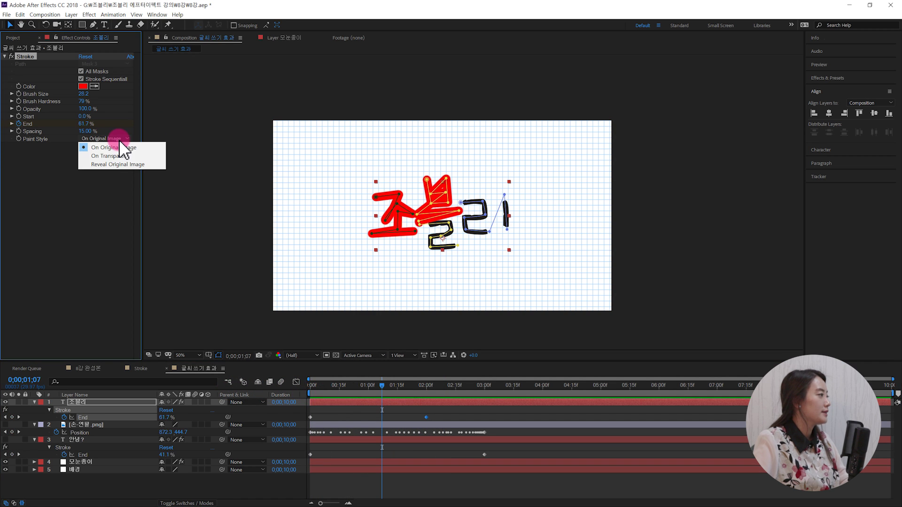
left_click(133, 163)
key("space")
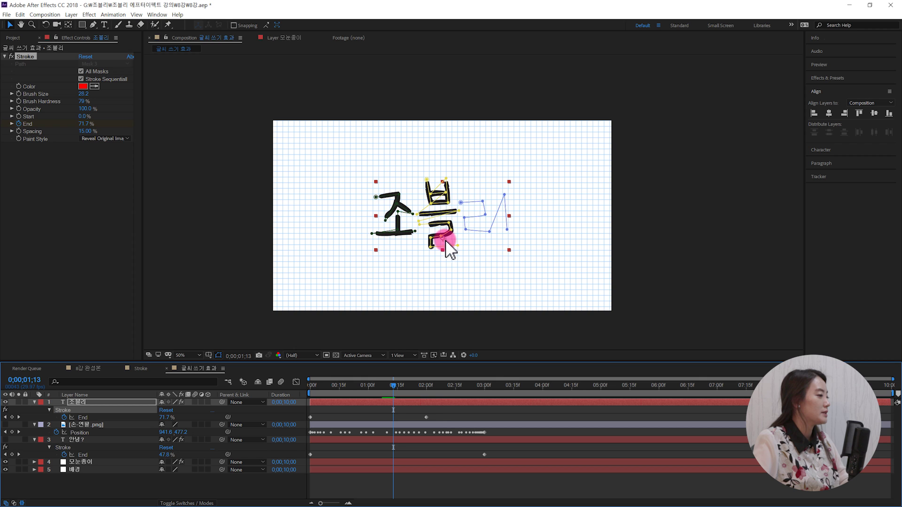
left_click_drag(411, 383, 292, 385)
left_click(354, 322)
key("space")
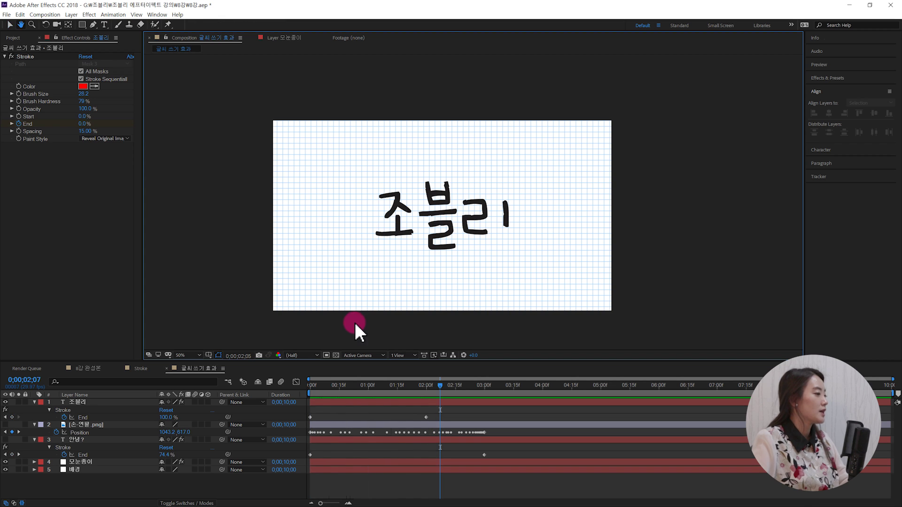
Step: Place 손-연필.png as the topmost layer, with the current time at the start of the timeline
left_click_drag(381, 385, 305, 390)
left_click(13, 37)
left_click_drag(47, 150, 142, 399)
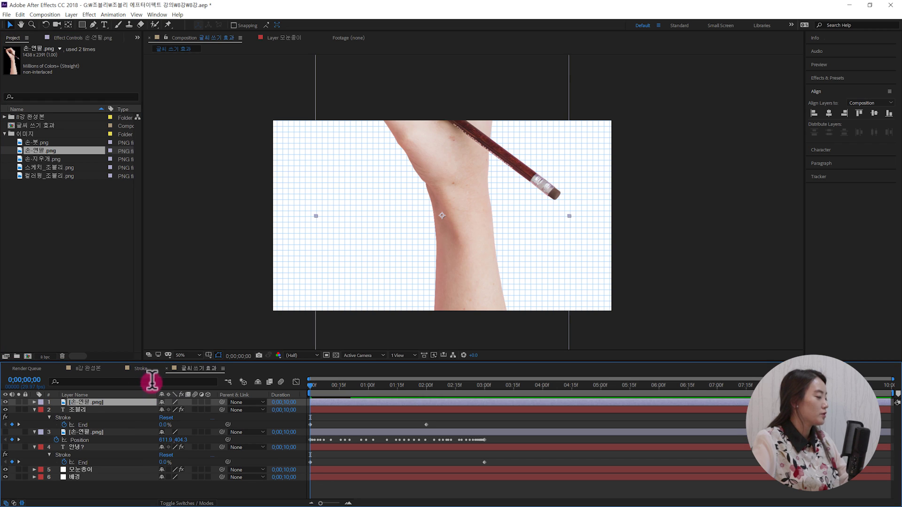
Step: Scale the new hand image layer to 45% and move its anchor point to the pencil tip
key("s")
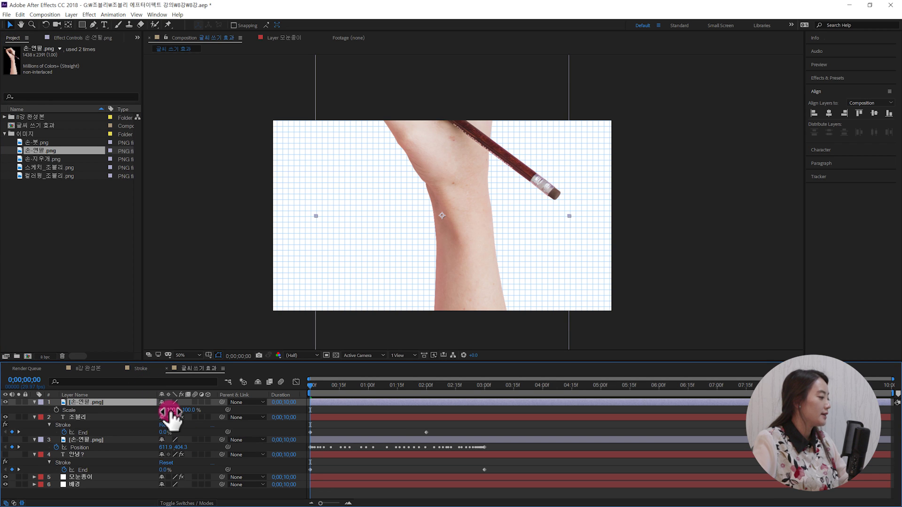
left_click(171, 411)
type("45")
key("Return")
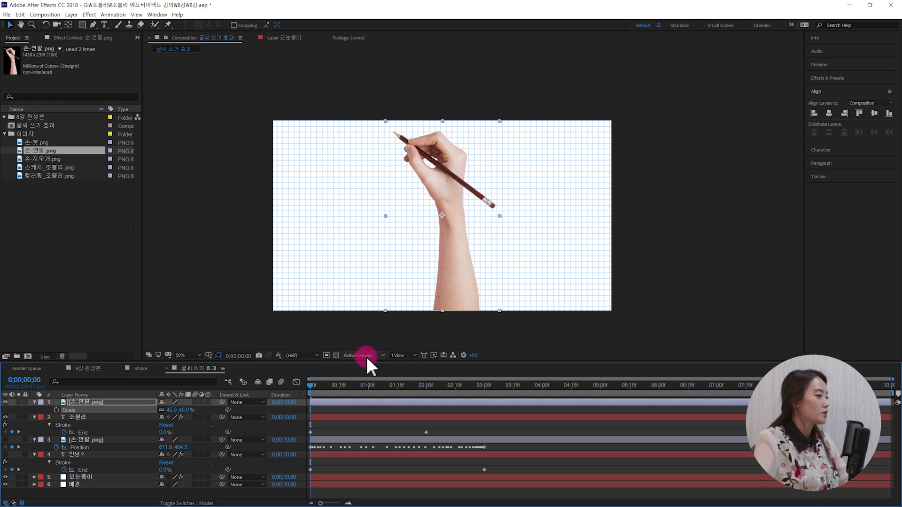
left_click(67, 25)
left_click_drag(441, 216, 392, 131)
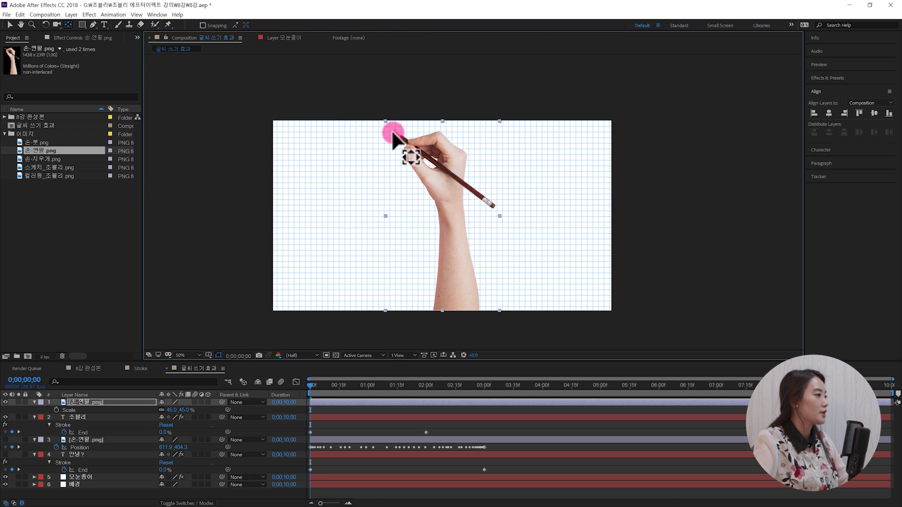
Step: Expand the masks of the 조블리 text layer and look through Mask 1, Mask 2 and Mask 3
left_click(55, 417)
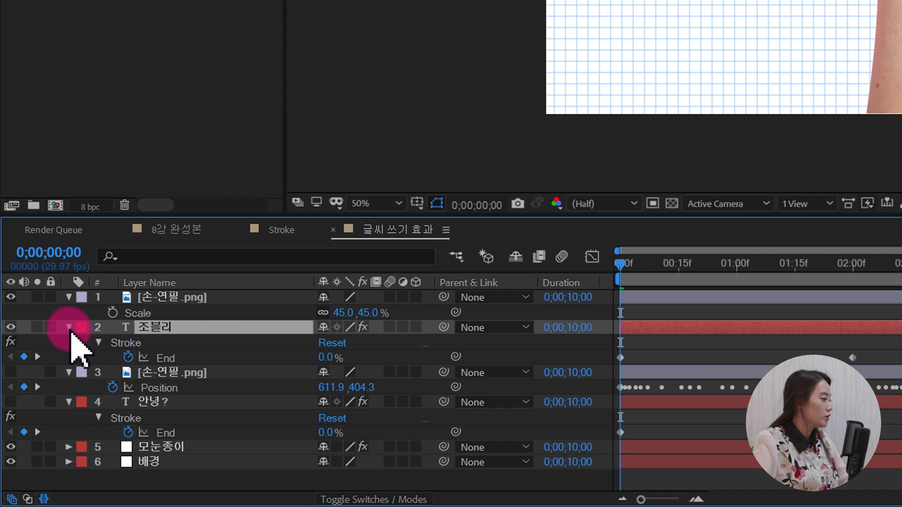
left_click(34, 417)
left_click(35, 418)
left_click(84, 328)
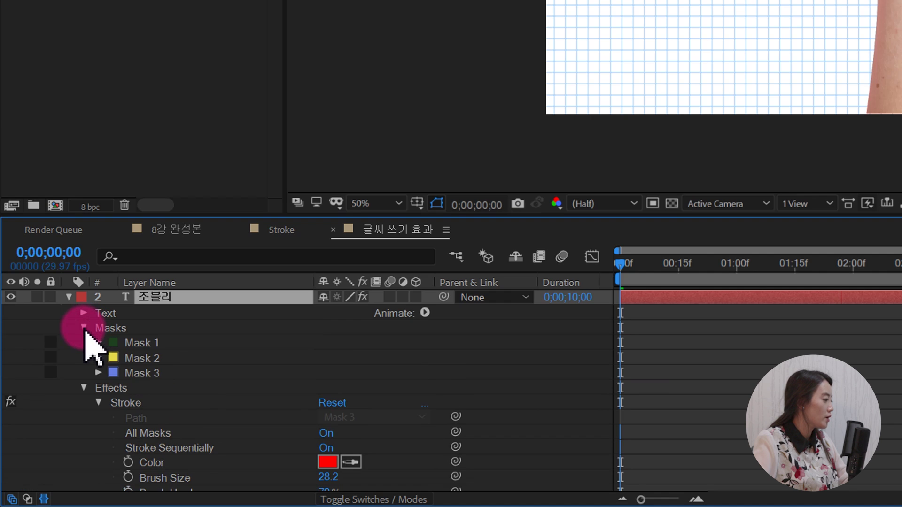
left_click(139, 343)
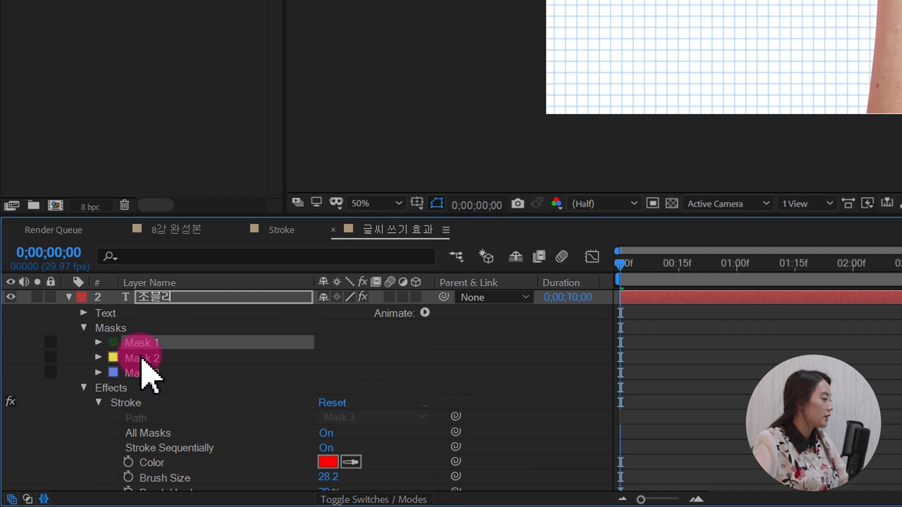
left_click(140, 358)
left_click(140, 372)
left_click(143, 344)
left_click(142, 358)
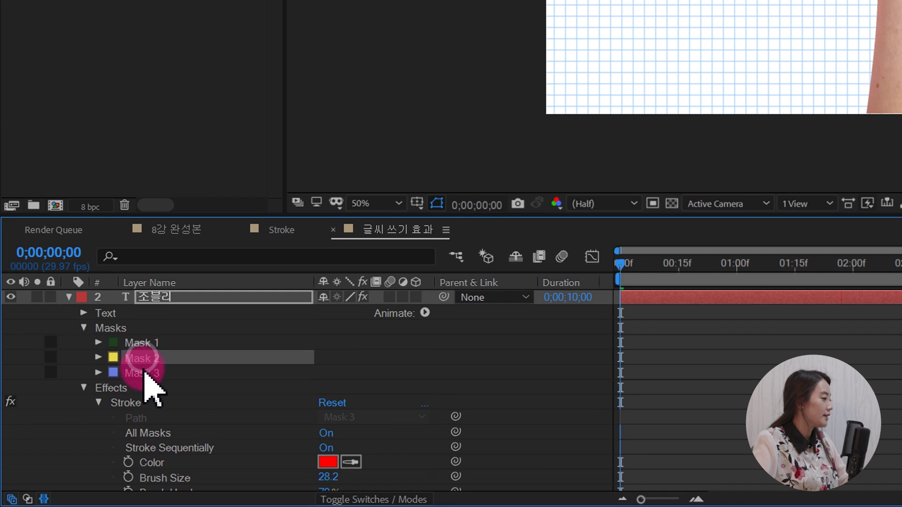
left_click(143, 373)
Step: Copy the Mask Path of Mask 1 and paste it into the top hand layer's Position at the start of the timeline
left_click(99, 343)
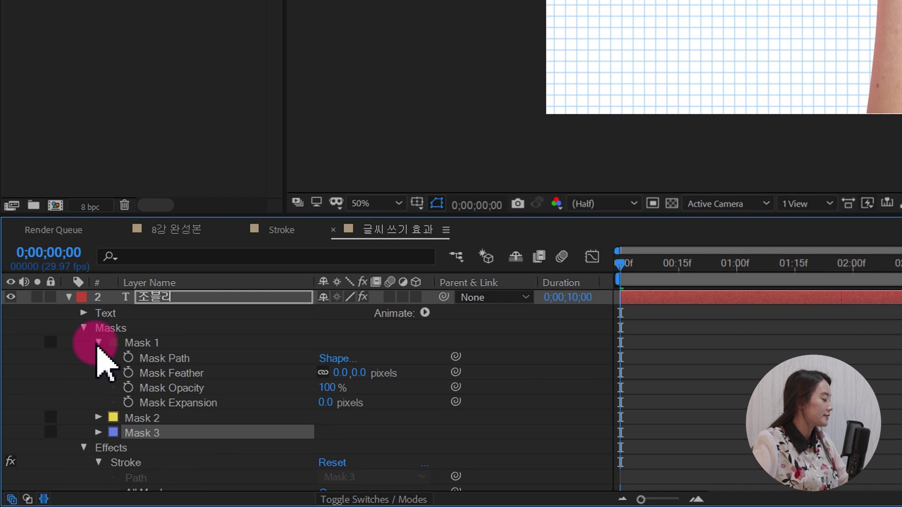
left_click(165, 361)
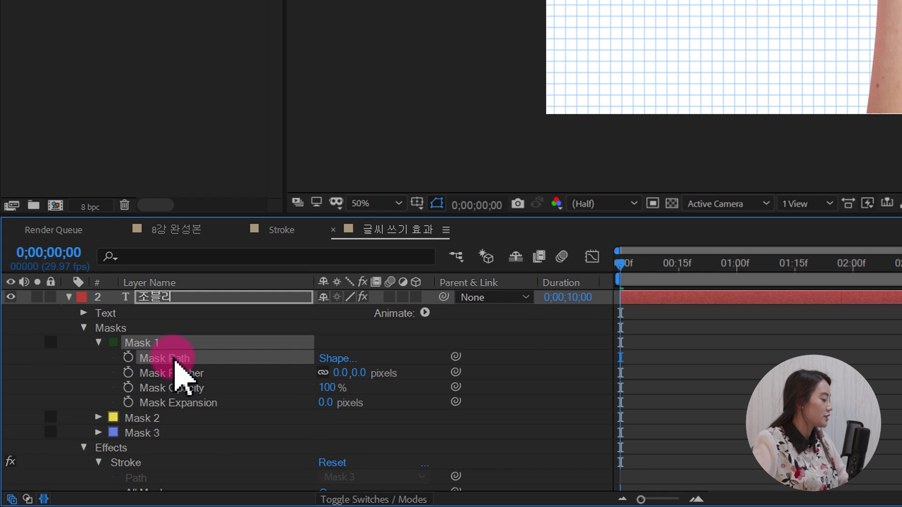
scroll(198, 406, "up", 1)
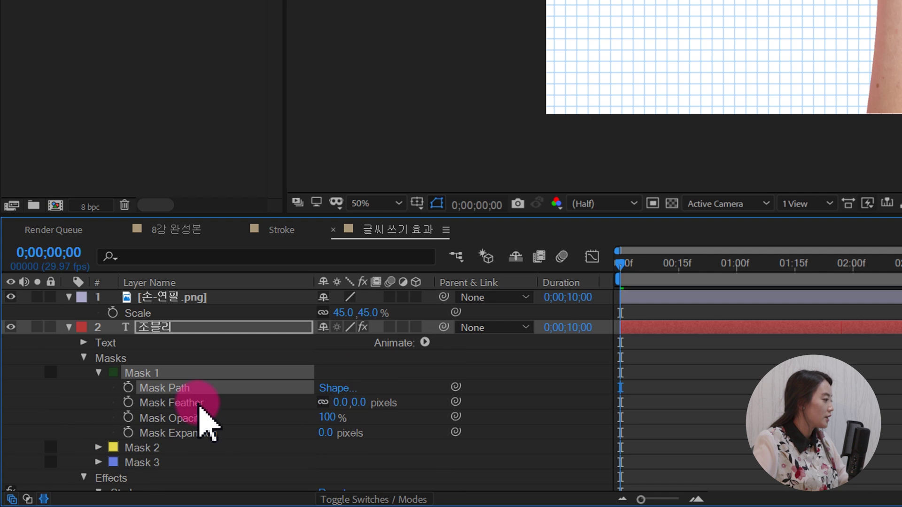
left_click(152, 299)
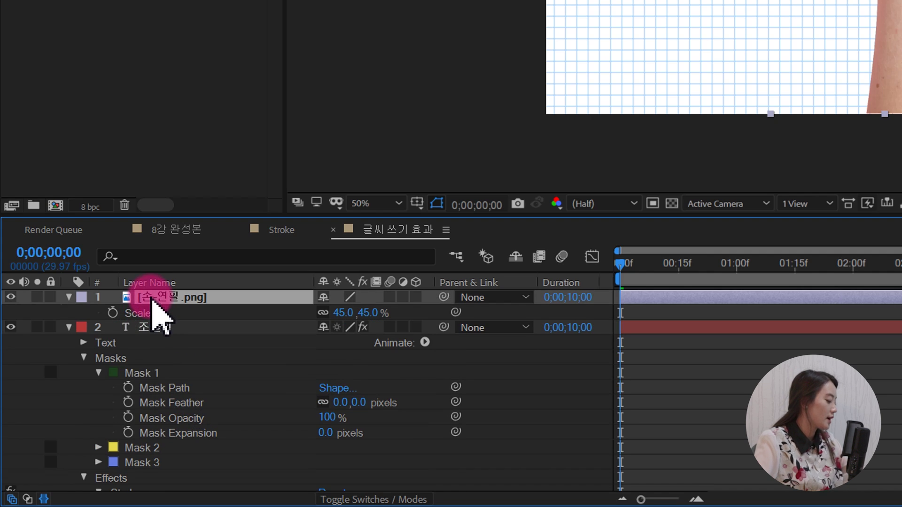
key("p")
left_click(145, 313)
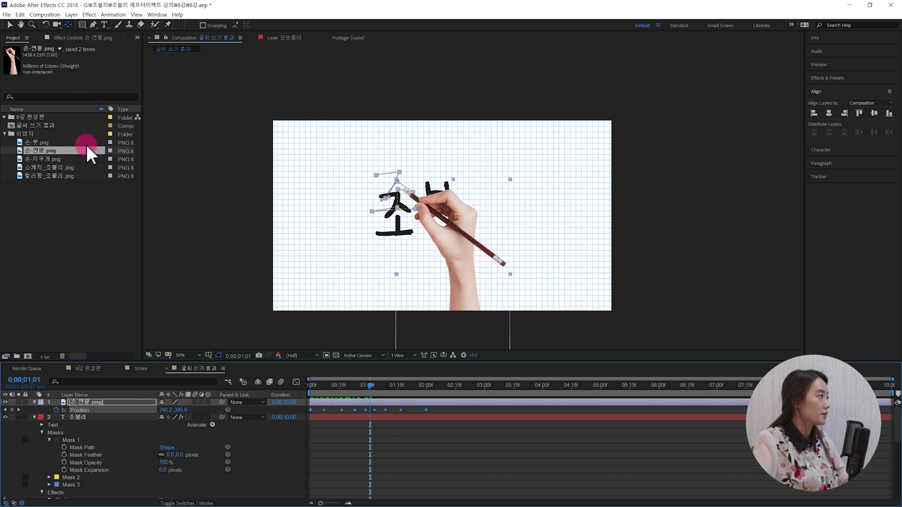
Step: Move the hand layer's whole motion path down so that it lies on the strokes of the letter 조
left_click(10, 25)
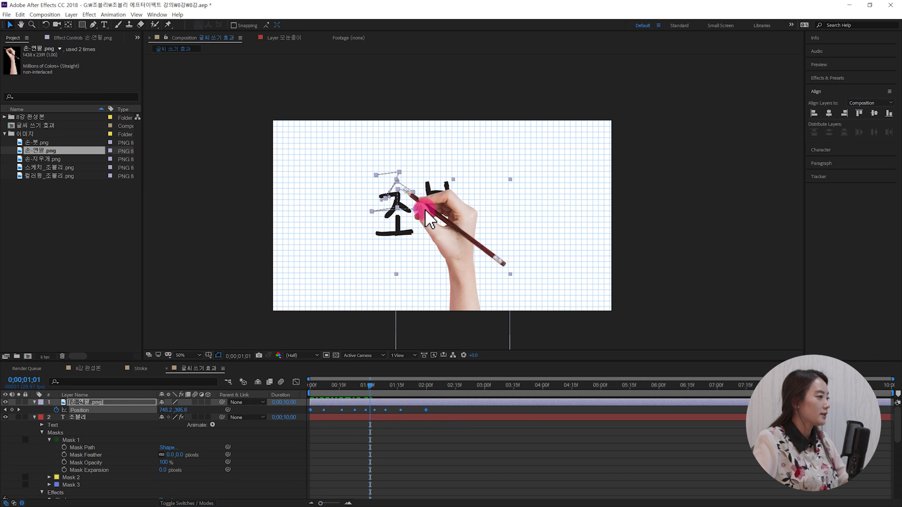
left_click_drag(397, 181, 398, 204)
scroll(362, 429, "down", 1)
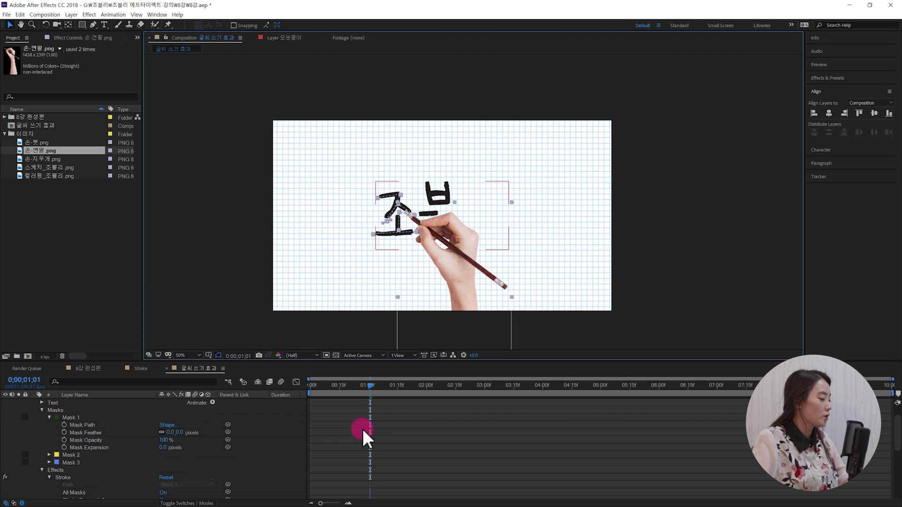
scroll(362, 430, "up", 1)
Step: Compress the hand's Position keyframes proportionally so the last one falls at 0;00;00;17, where the letter 조 is fully written
mouse_move(334, 386)
left_mouse_down()
mouse_move(314, 393)
mouse_move(343, 385)
left_mouse_up()
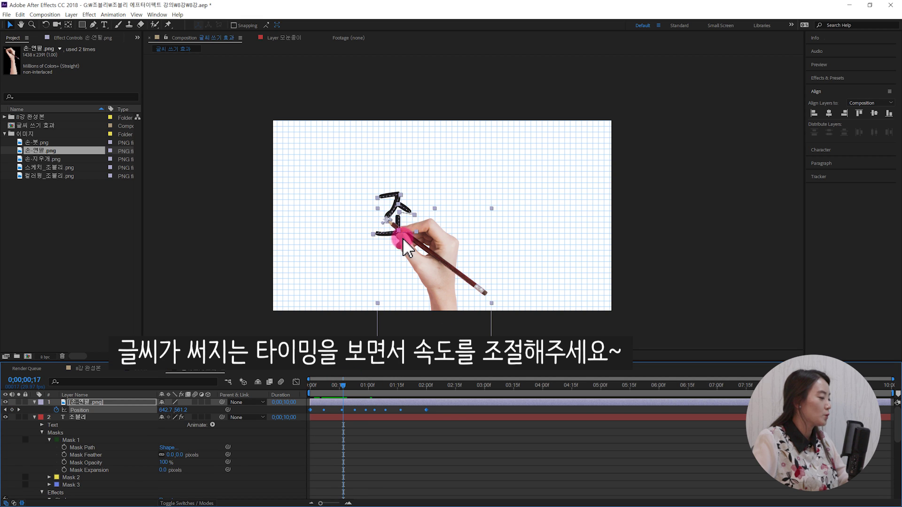
left_click(453, 409)
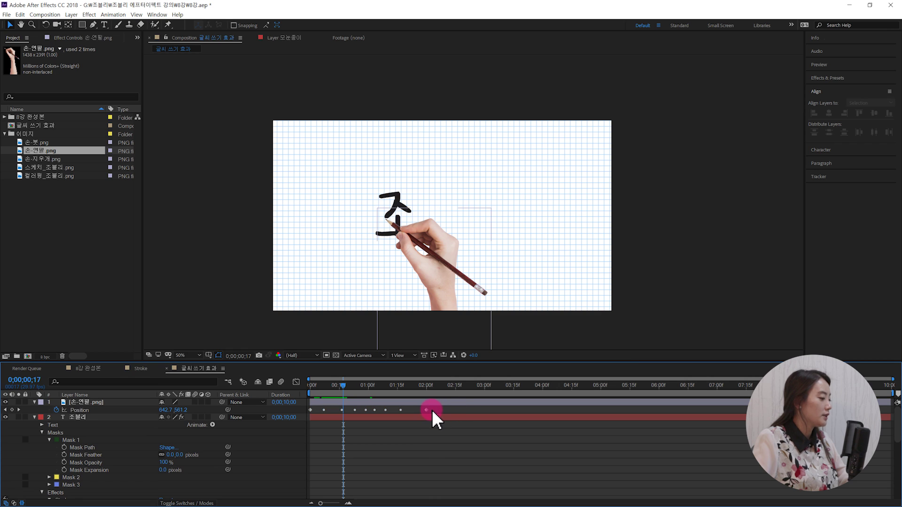
left_click_drag(428, 409, 345, 418)
left_click(356, 423)
mouse_move(340, 384)
left_mouse_down()
mouse_move(311, 393)
mouse_move(343, 382)
left_mouse_up()
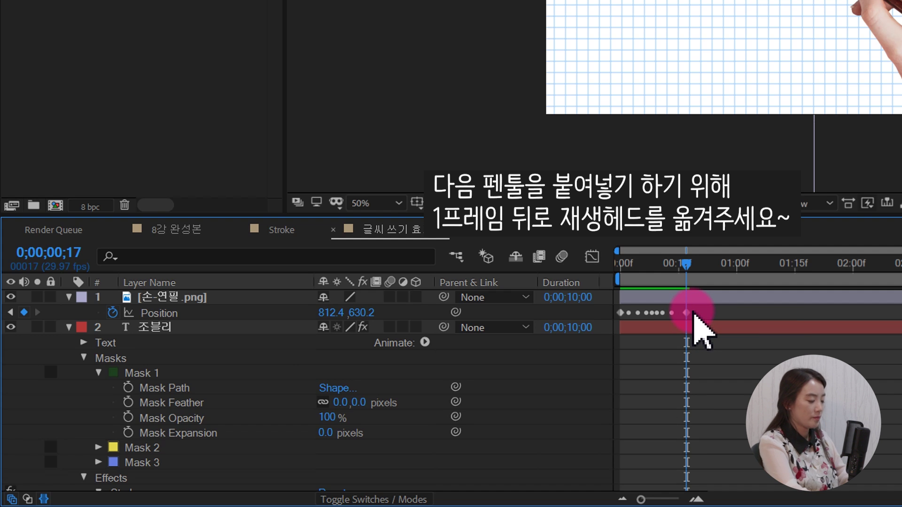
Step: Copy the Mask Path of Mask 2 and paste it into the hand layer's Position one frame further, at 0;00;00;18
key("Page_Down")
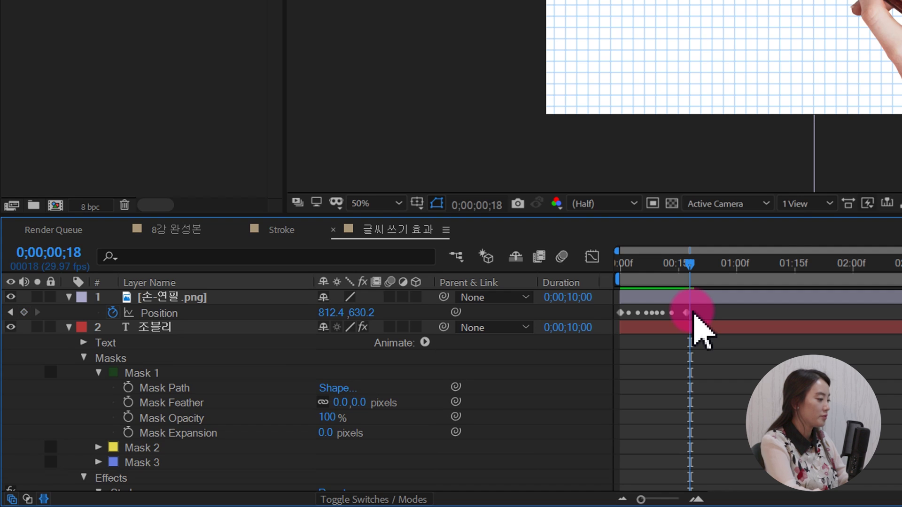
left_click(98, 448)
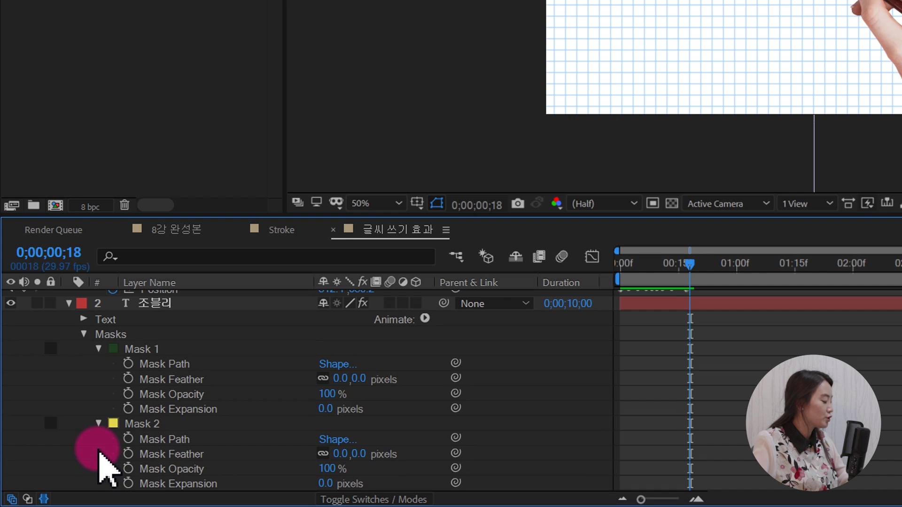
left_click(186, 444)
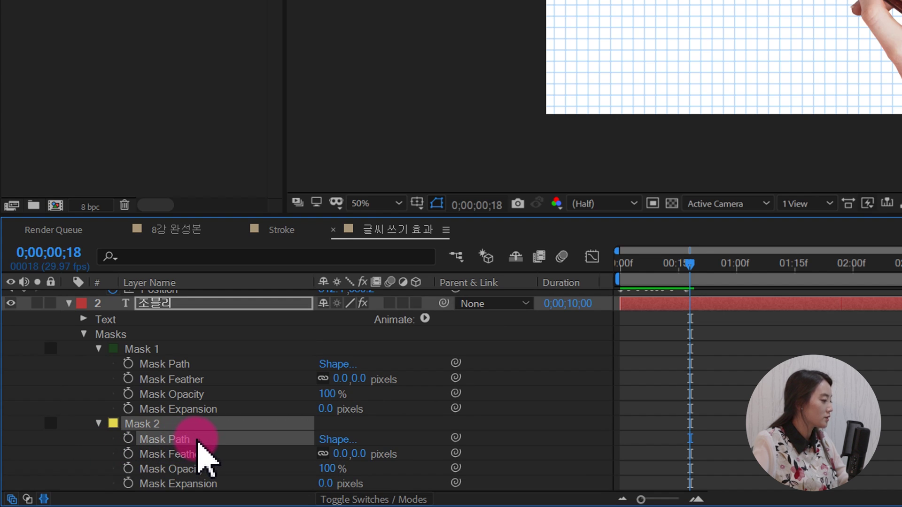
scroll(318, 437, "up", 2)
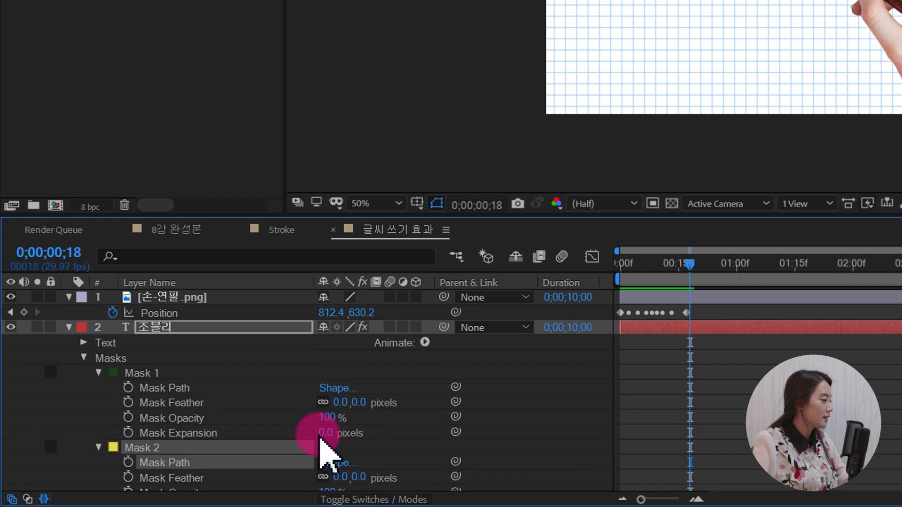
left_click(160, 312)
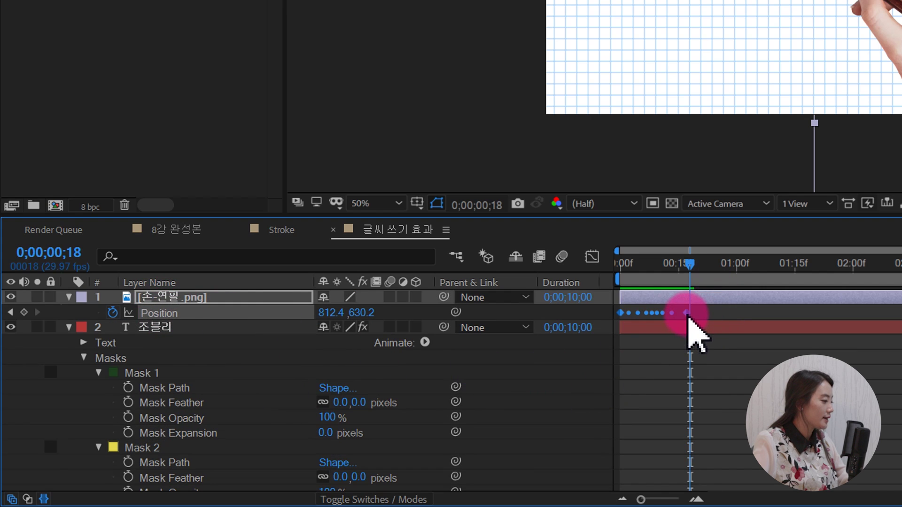
key("equal")
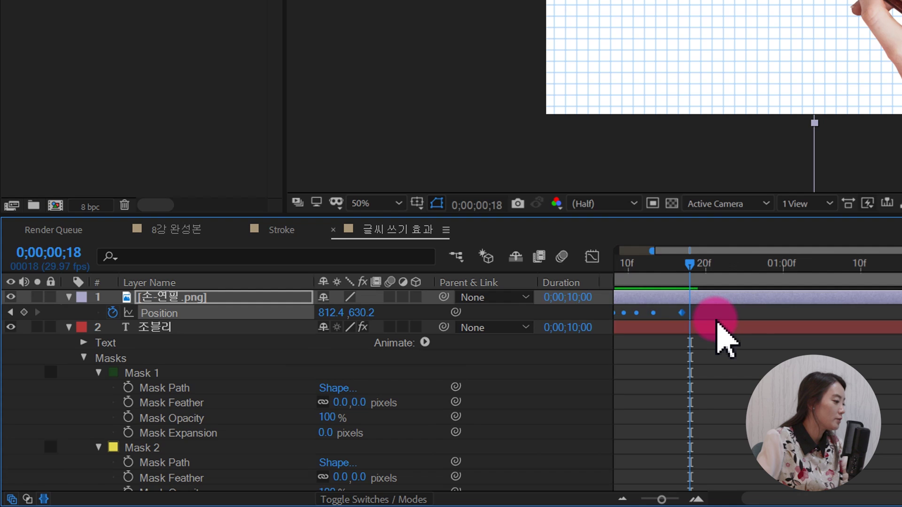
key("equal")
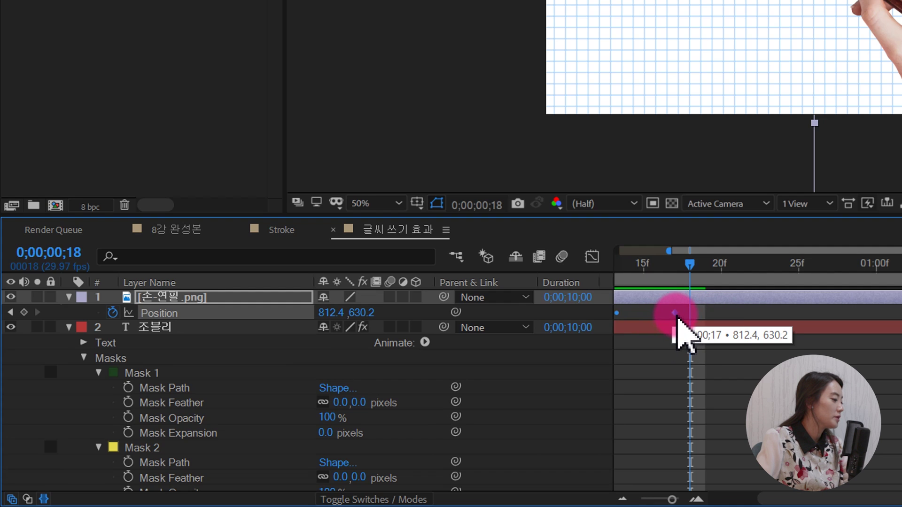
left_click(731, 356)
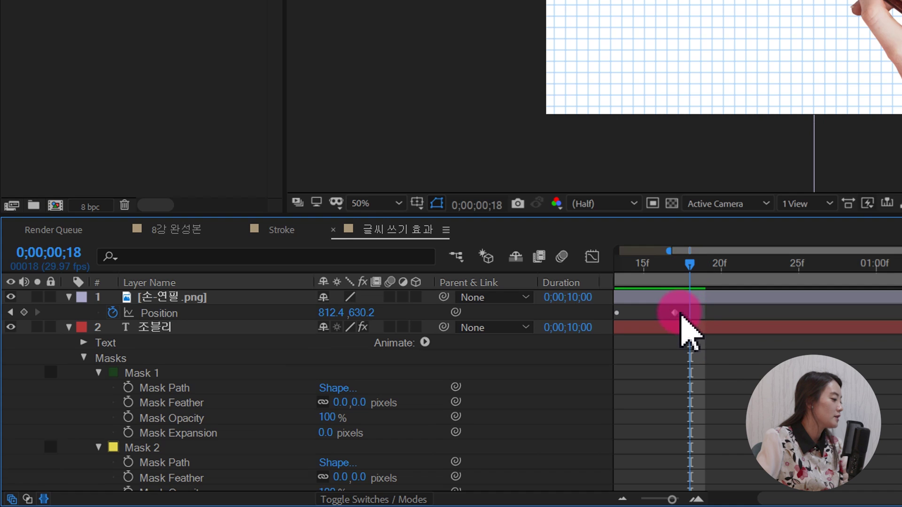
left_click(164, 313)
key("ctrl+v")
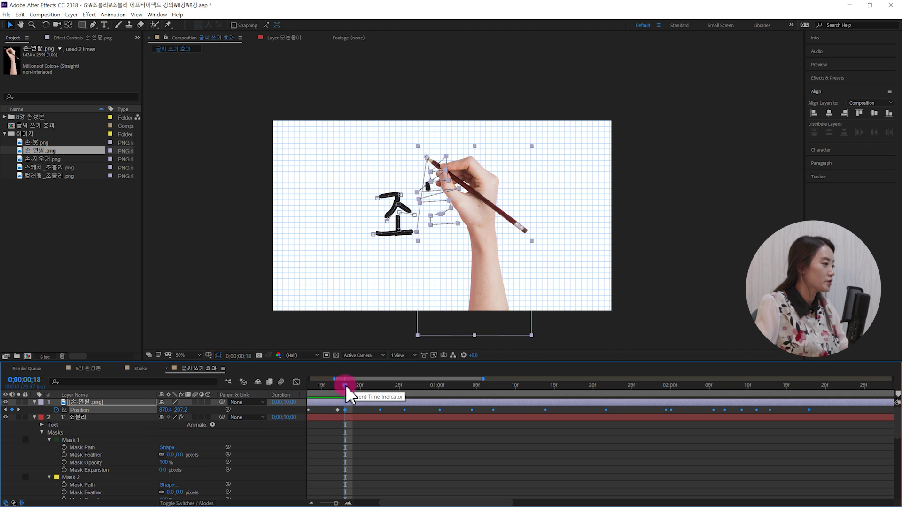
Step: Move the pasted Mask 2 motion path onto the letter 블 and compress its keyframes proportionally to end at 0;00;01;15
left_click_drag(345, 385, 565, 407)
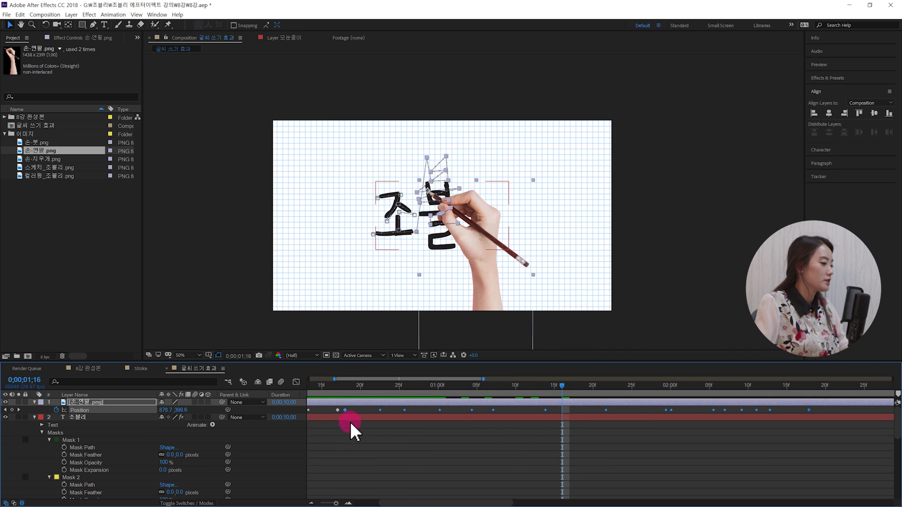
left_click_drag(431, 173, 432, 195)
left_click_drag(562, 407, 554, 408)
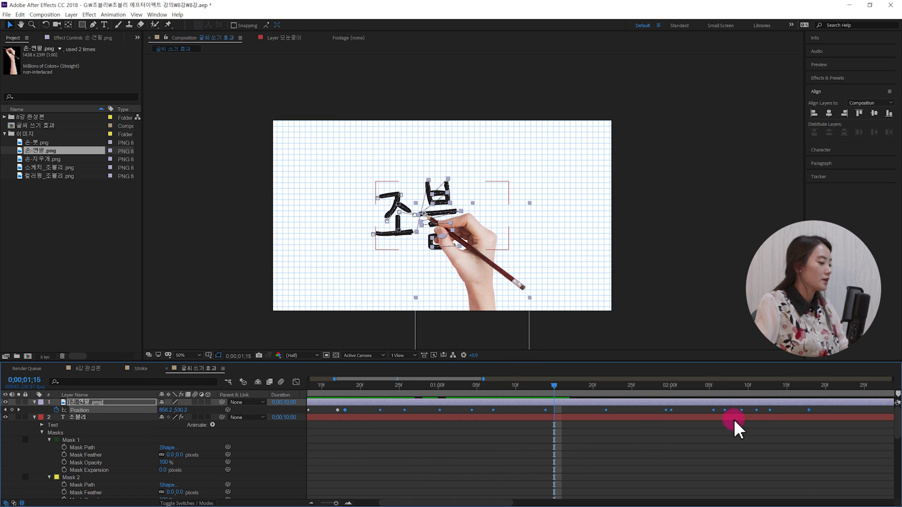
left_click(815, 423)
left_click_drag(810, 411, 559, 421)
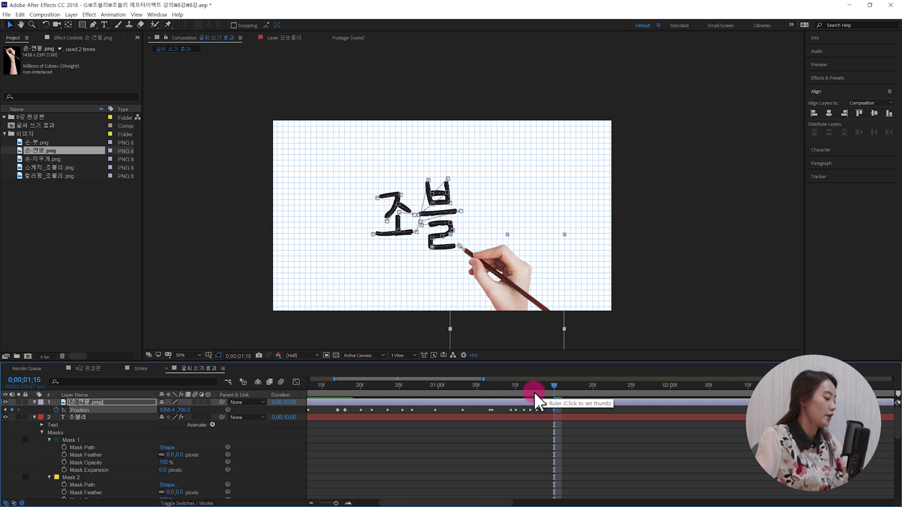
key("minus")
left_click_drag(434, 391, 509, 387)
left_click(527, 432)
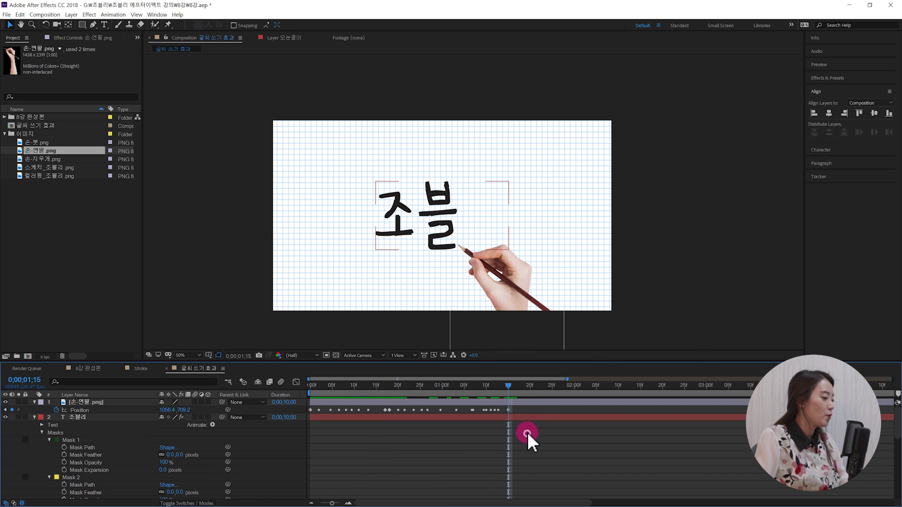
left_click(509, 409)
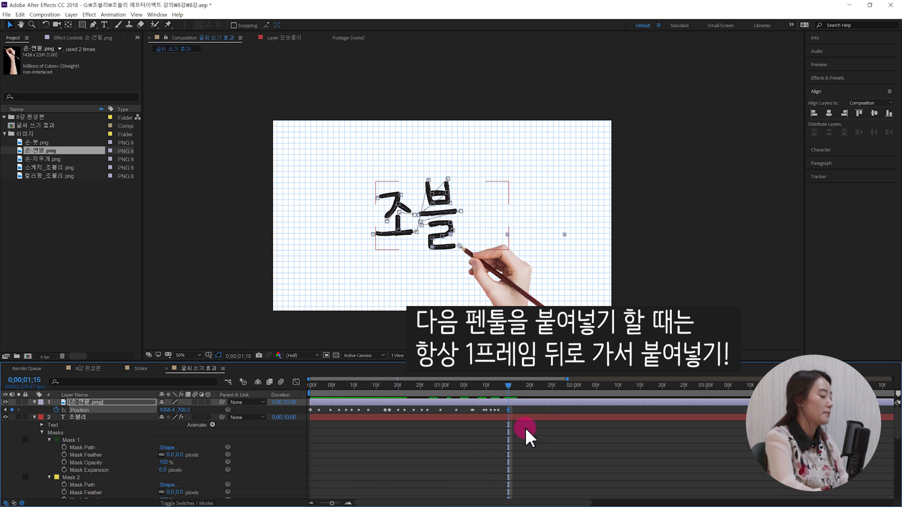
Step: Copy the Mask Path of Mask 3, paste it into the hand layer's Position at 0;00;01;16, and scrub to 0;00;02;08
key("Page_Down")
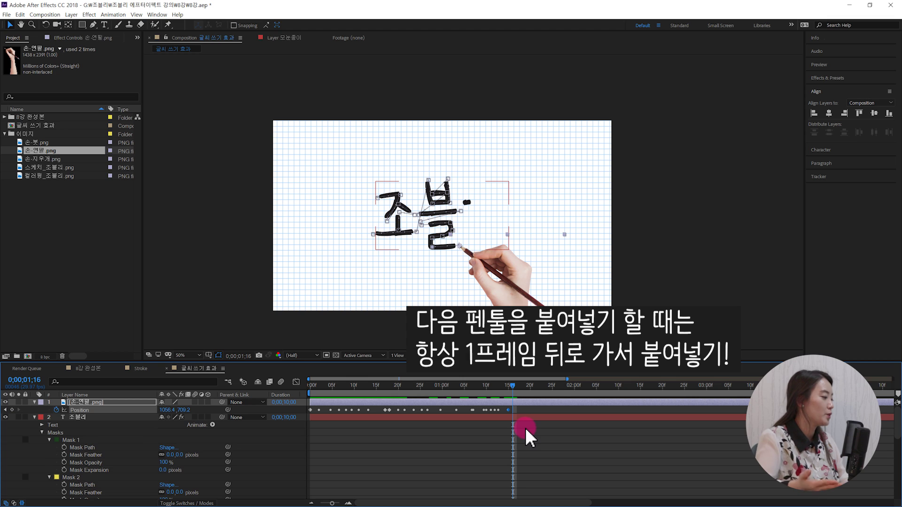
scroll(107, 472, "down", 3)
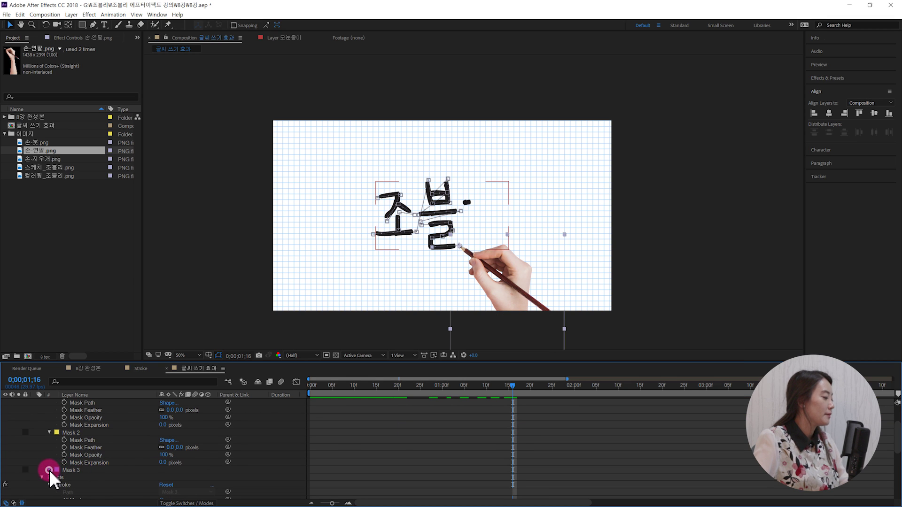
left_click(49, 470)
left_click(94, 473)
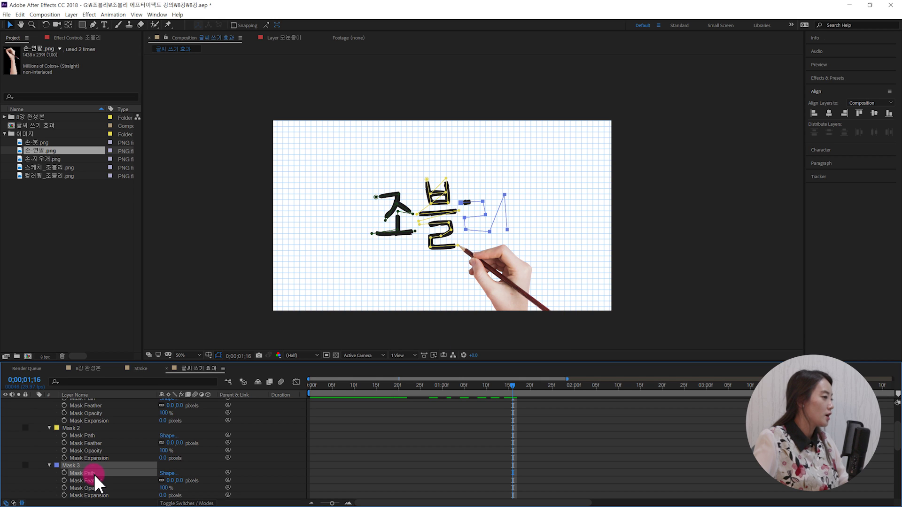
scroll(104, 464, "up", 3)
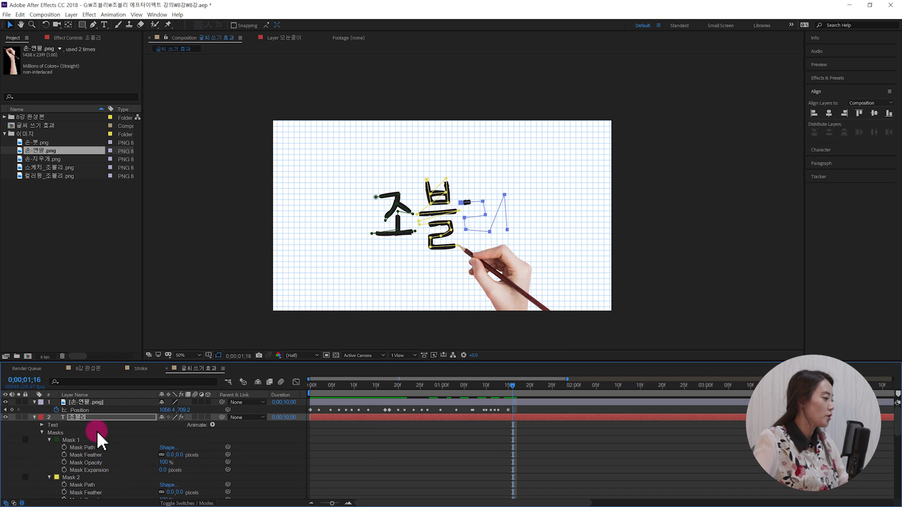
left_click(85, 410)
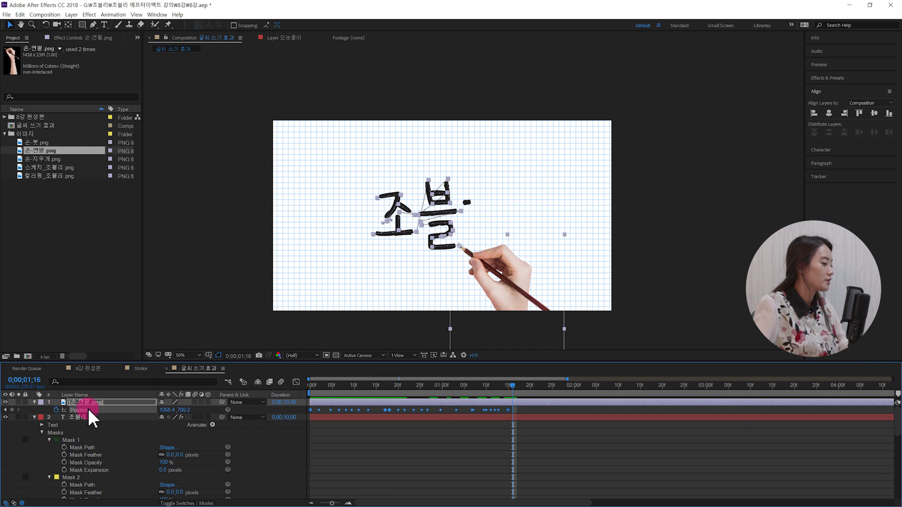
key("ctrl+v")
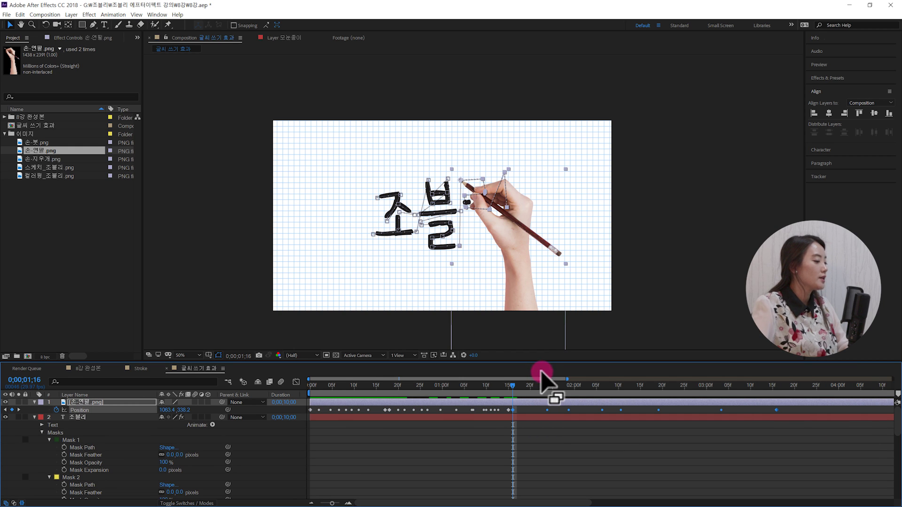
left_click_drag(515, 387, 611, 391)
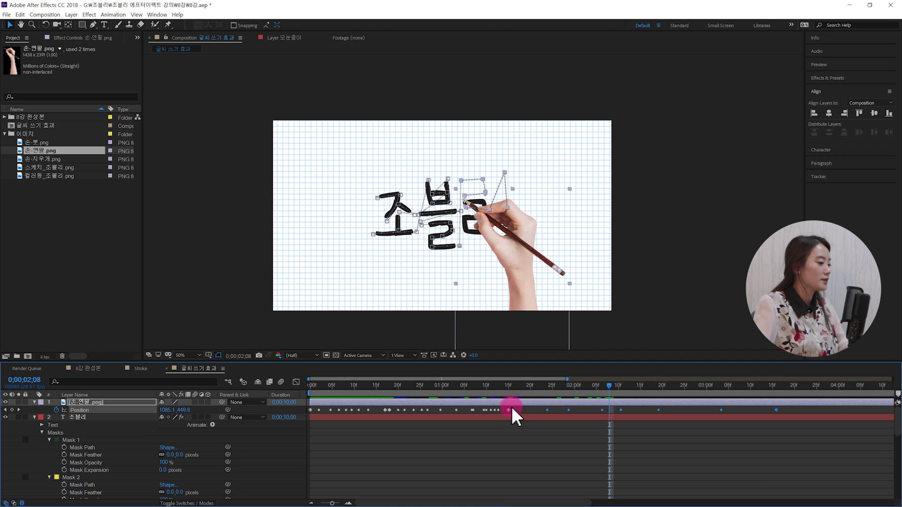
Step: Move the pasted Mask 3 motion path onto the letter 리 and compress its keyframes proportionally to end at 0;00;02;00
left_click_drag(466, 200, 467, 218)
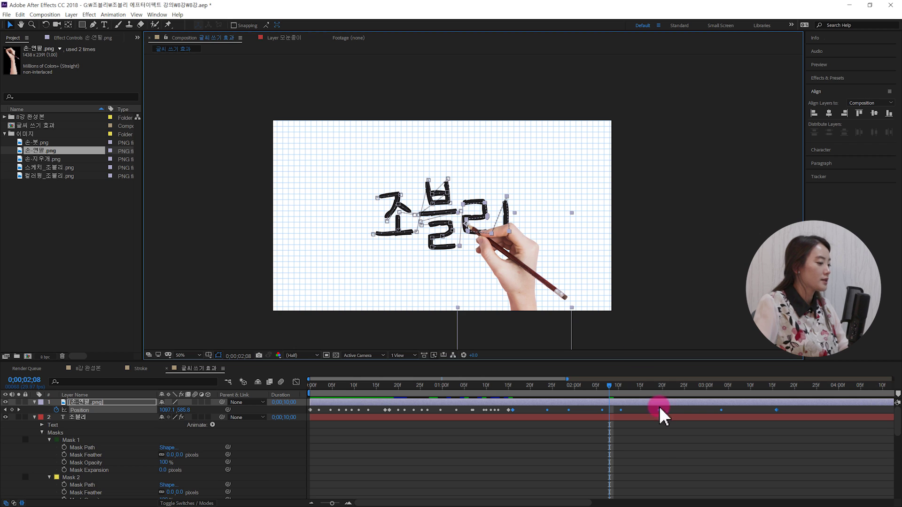
mouse_move(619, 389)
left_mouse_down()
mouse_move(640, 382)
mouse_move(604, 394)
left_mouse_up()
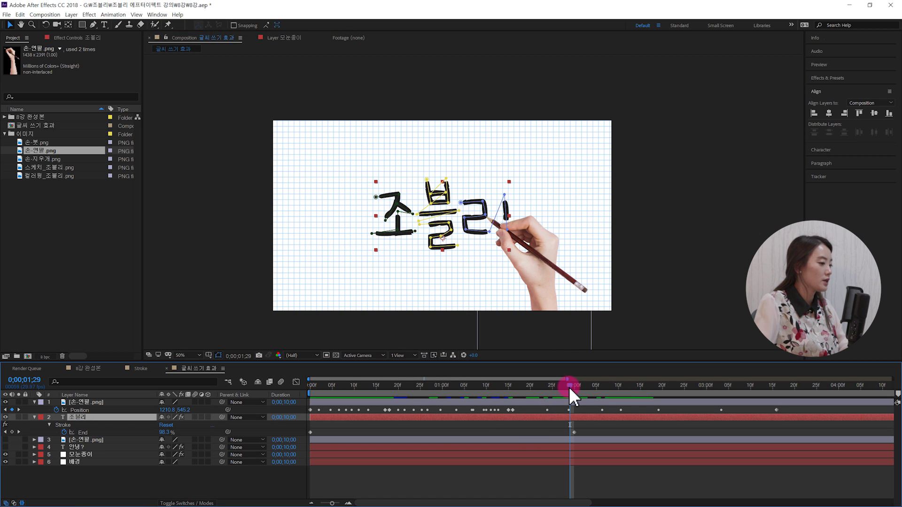
left_click_drag(570, 386, 575, 387)
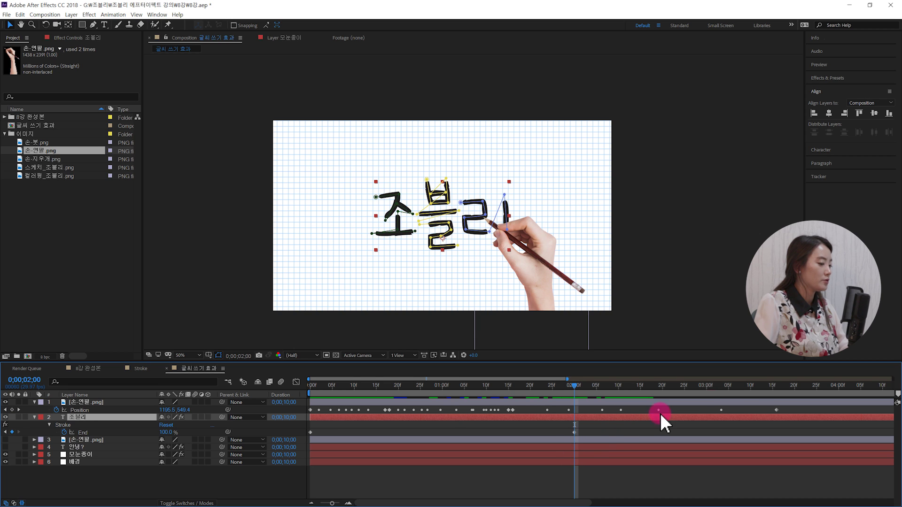
left_click_drag(778, 409, 575, 426)
left_click(592, 427)
Step: Play the animation from the start and scrub through it to check that the hand follows the writing
left_click_drag(553, 385, 296, 407)
key("space")
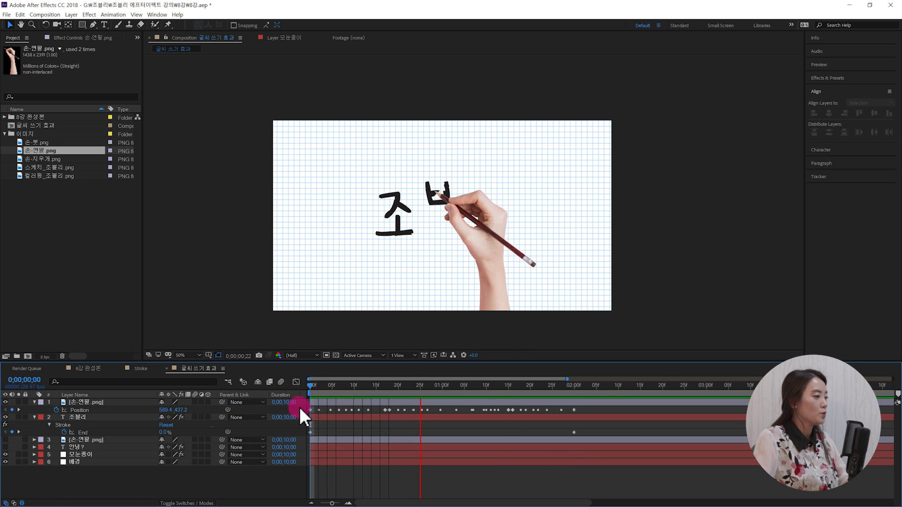
key("space")
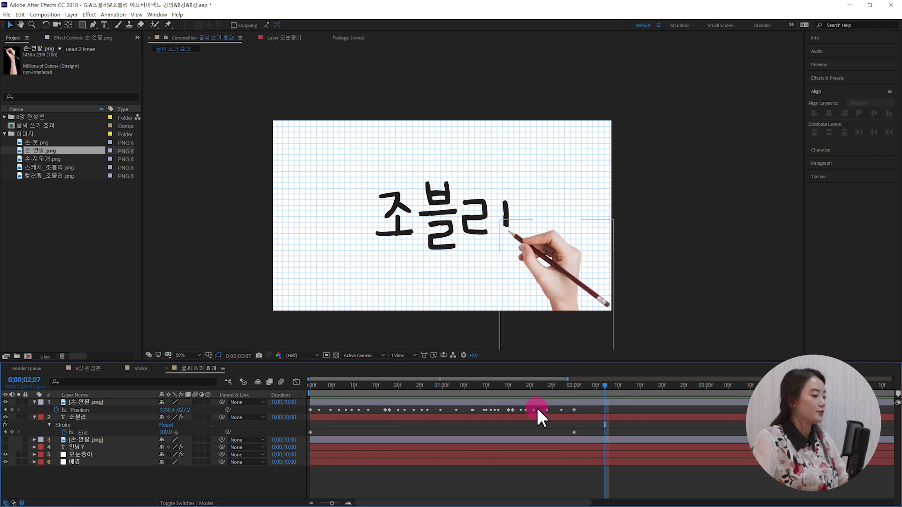
left_click_drag(336, 386, 534, 396)
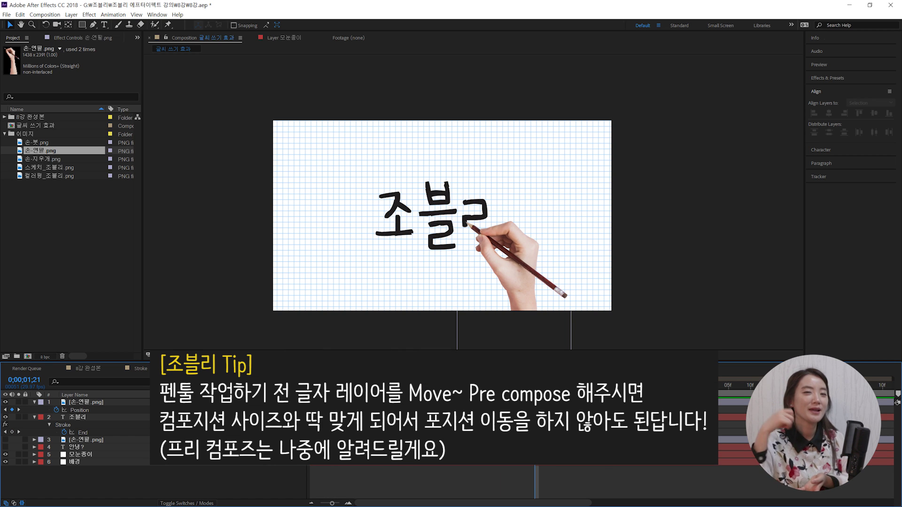
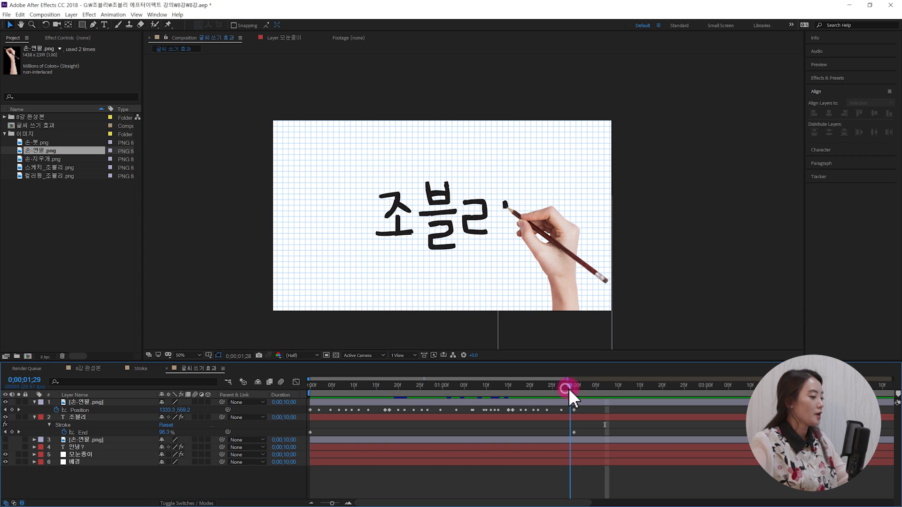
Step: Go to 0;00;02;00, where the writing ends, and select the pencil hand layer
left_click_drag(569, 390, 574, 390)
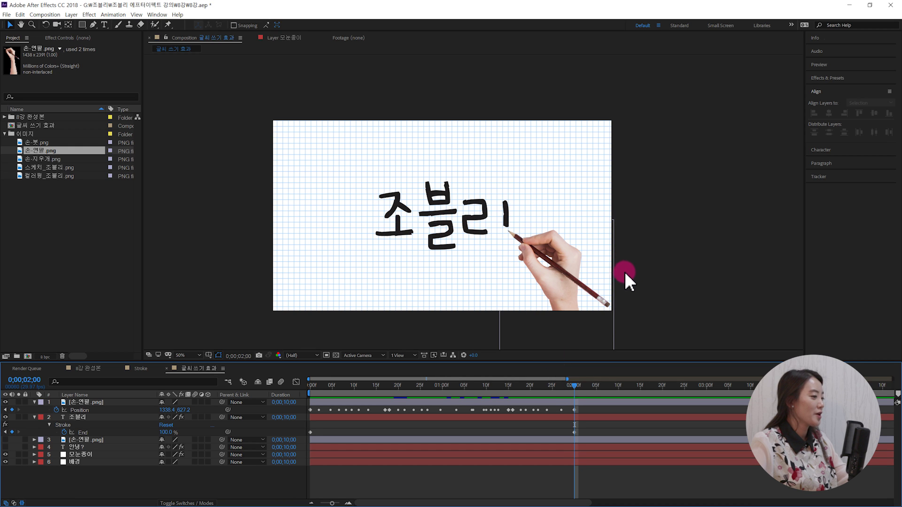
left_click(581, 306)
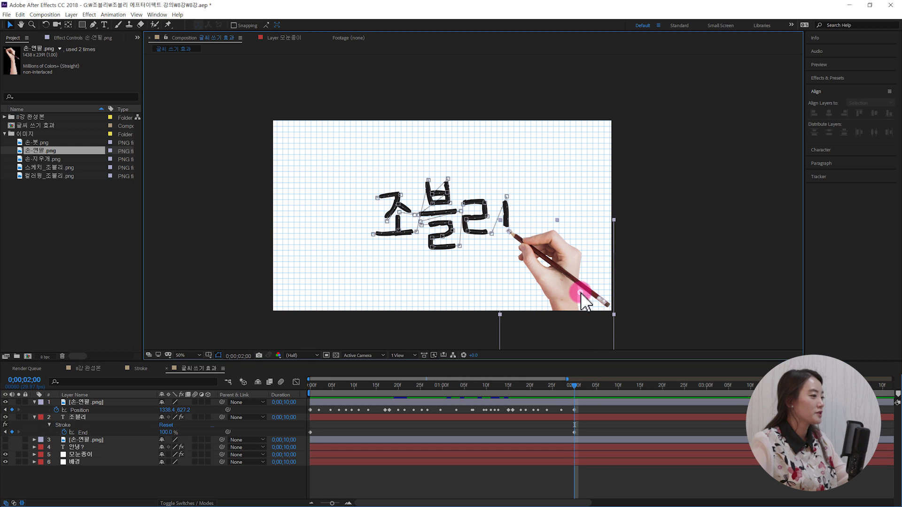
left_click(665, 305)
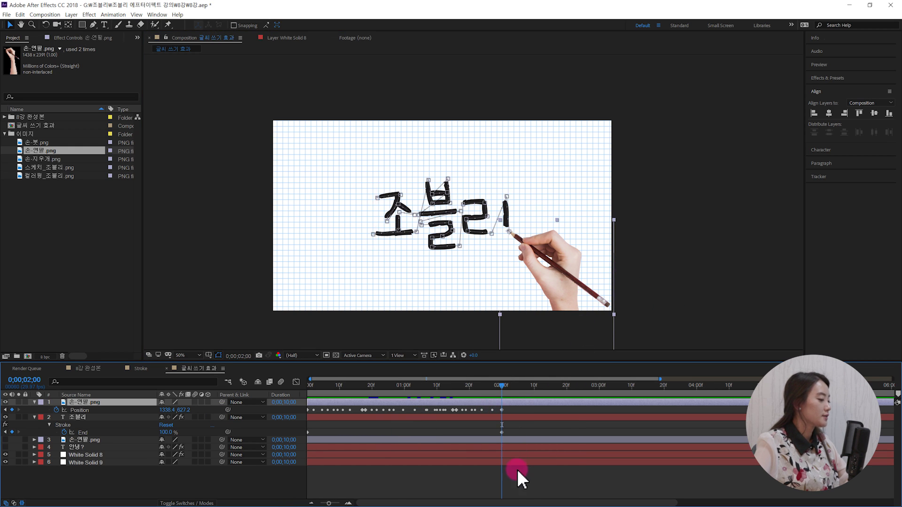
left_click(517, 469)
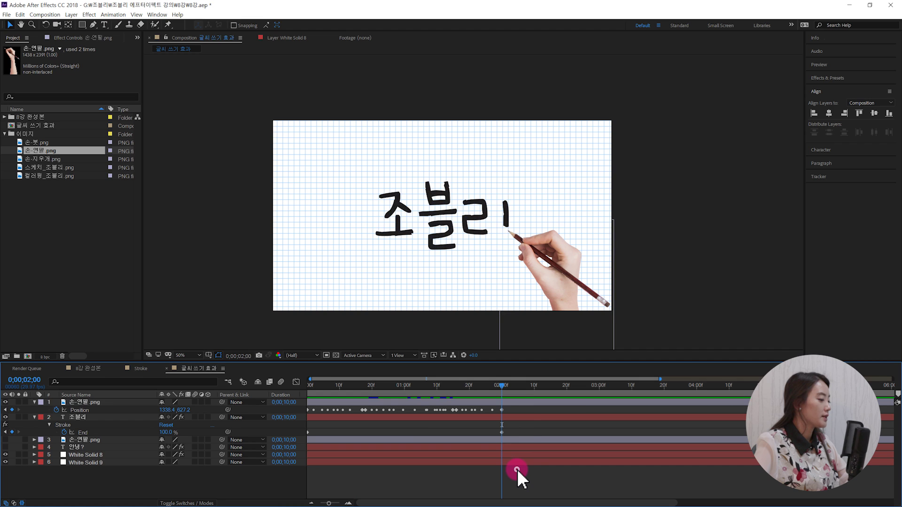
left_click(516, 403)
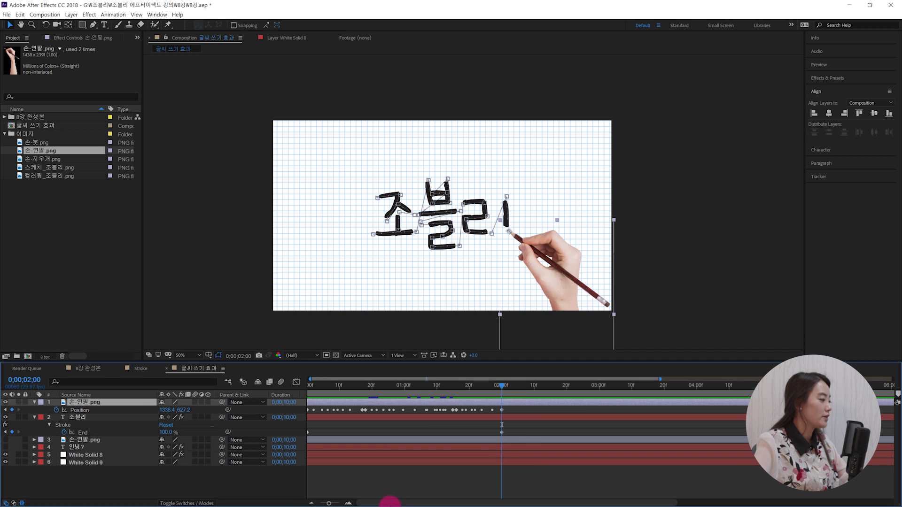
left_click(306, 484)
left_click_drag(294, 376, 343, 372)
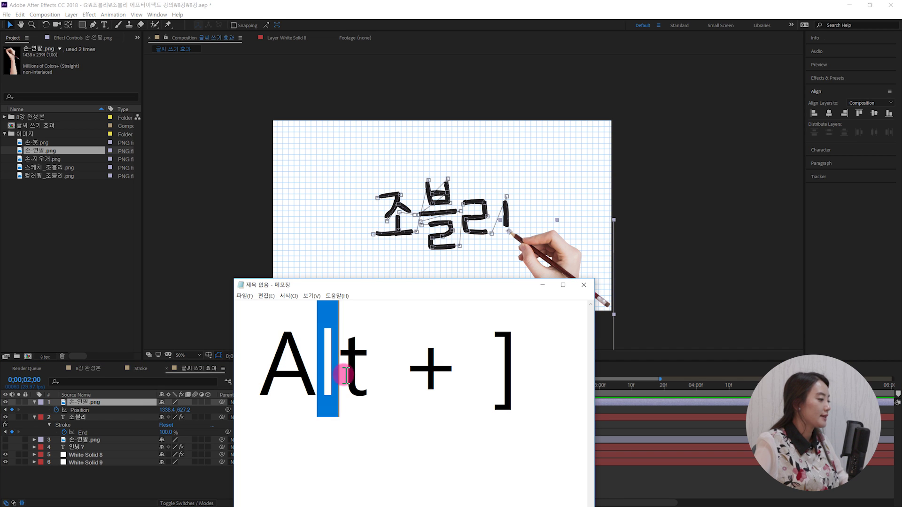
left_click_drag(519, 368, 477, 421)
left_click(497, 395)
left_click(488, 419)
left_click(644, 476)
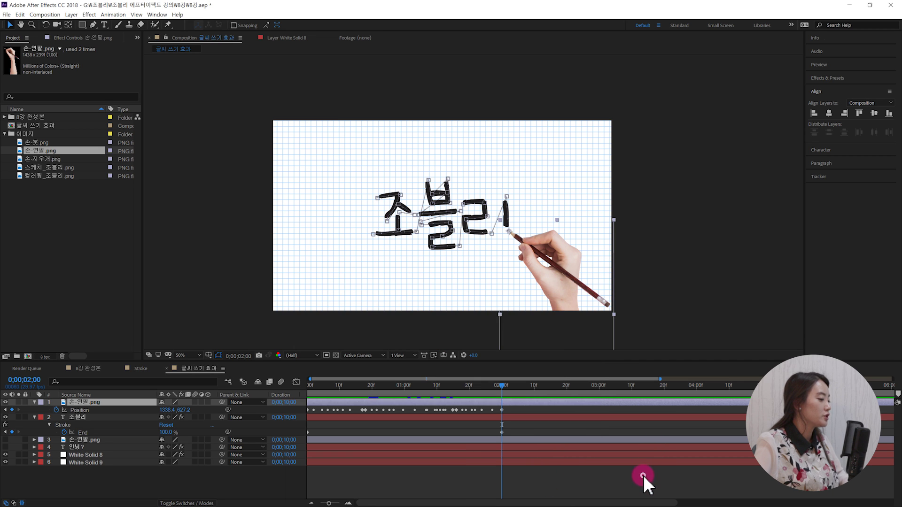
Step: Trim the end of the pencil hand layer at 0;00;02;00 and scrub around the cut to check where the hand disappears
left_click(543, 403)
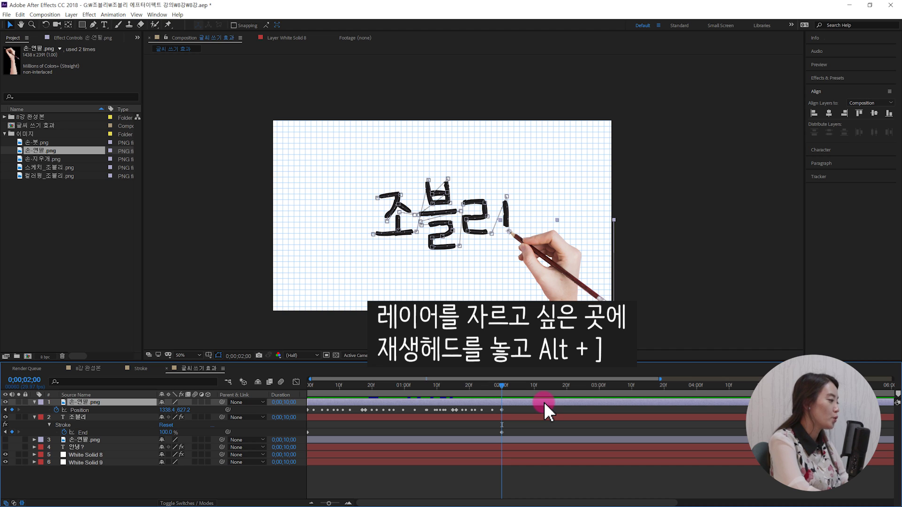
key("alt+bracketright")
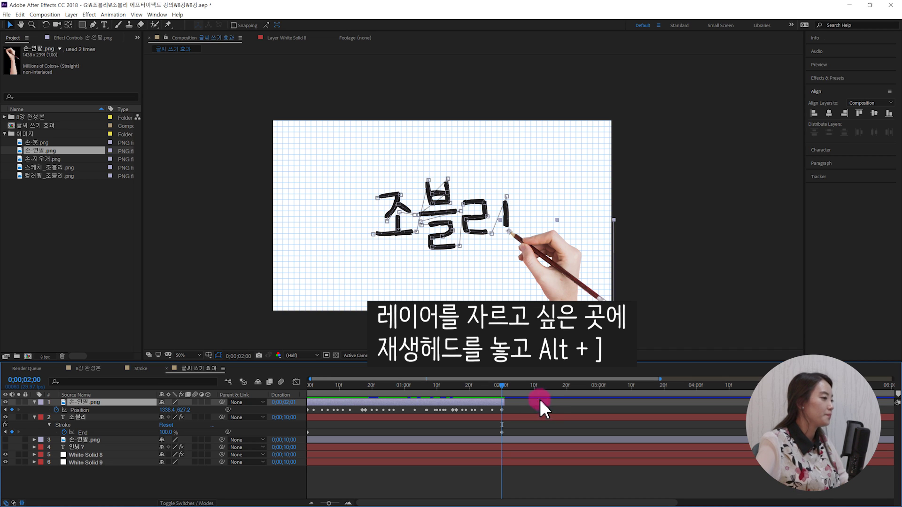
left_click_drag(502, 385, 511, 386)
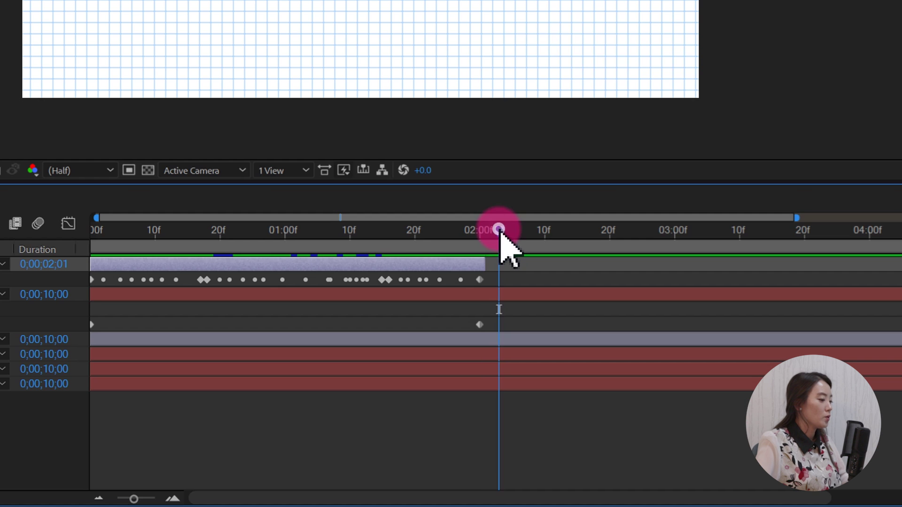
left_click_drag(499, 230, 485, 234)
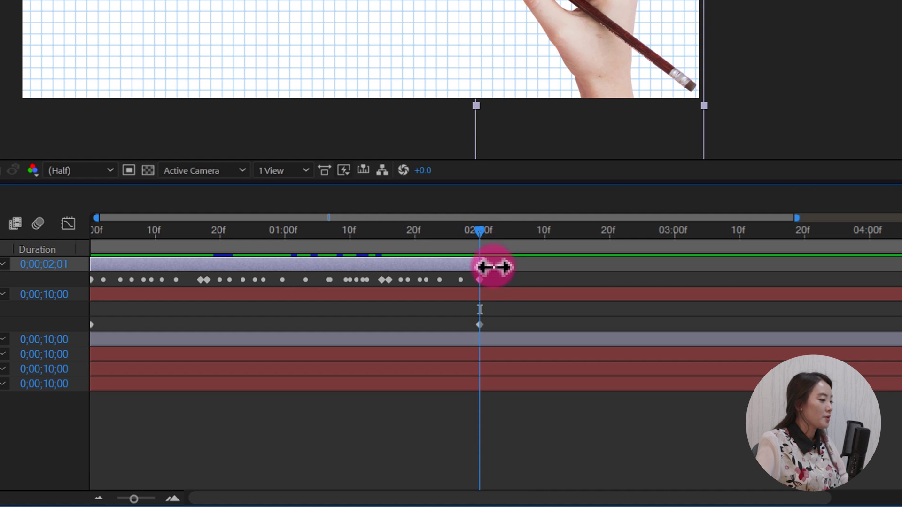
Step: Try trimming the pencil hand layer to a duration of 0;00;01;28, and extend its end back to a duration of 0;00;02;01
left_click_drag(478, 232, 461, 237)
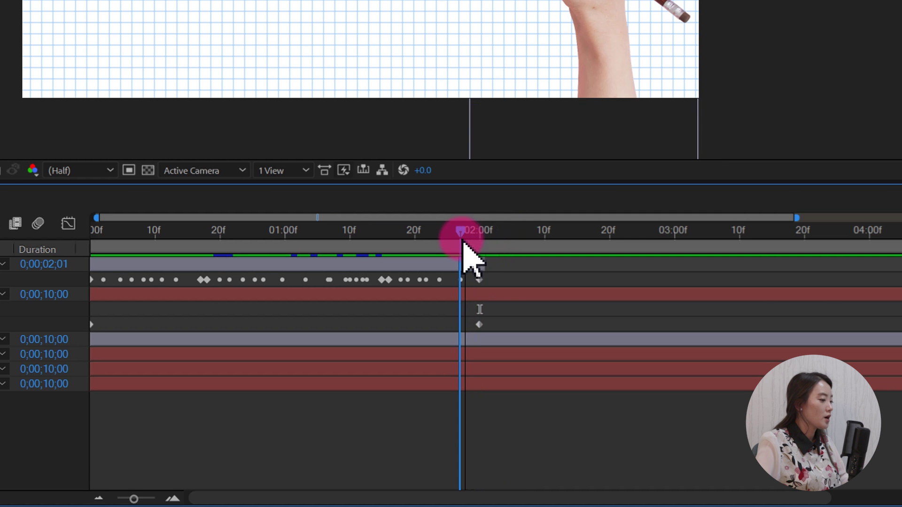
left_click(475, 264)
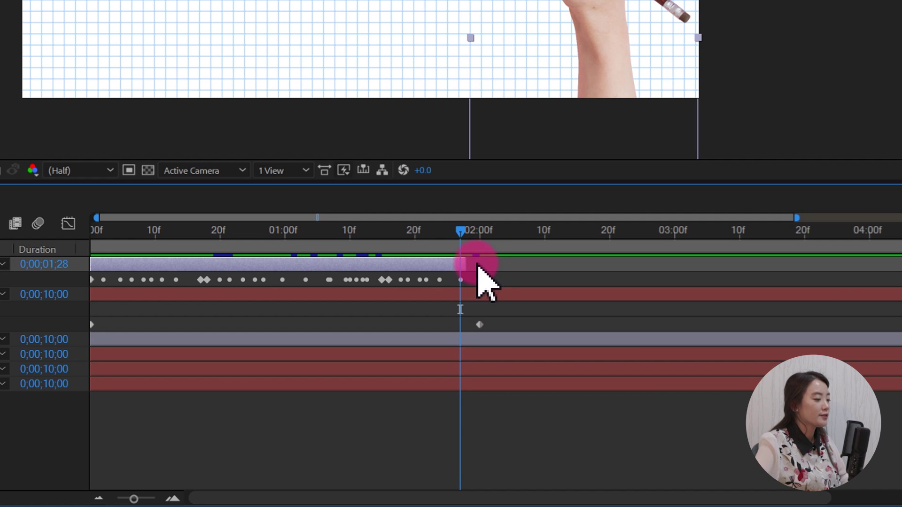
left_click_drag(478, 264, 501, 267)
left_click_drag(456, 227, 475, 229)
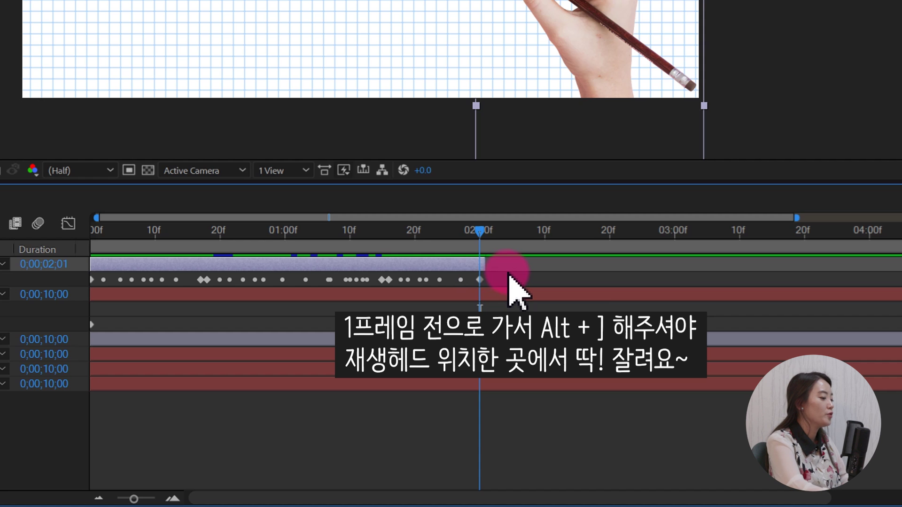
Step: Trim the pencil hand layer's end one frame earlier, at 0;00;01;29, and check the frame at 0;00;02;00
key("Page_Up")
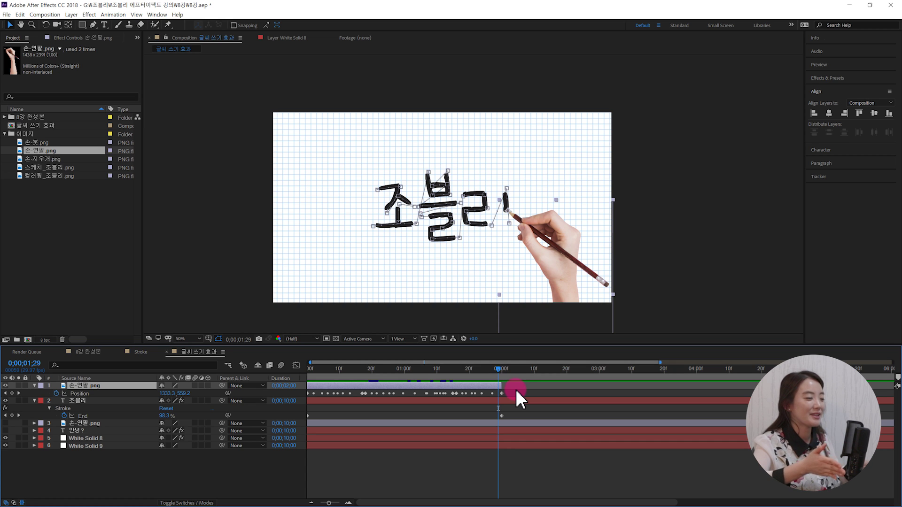
left_click_drag(499, 369, 502, 370)
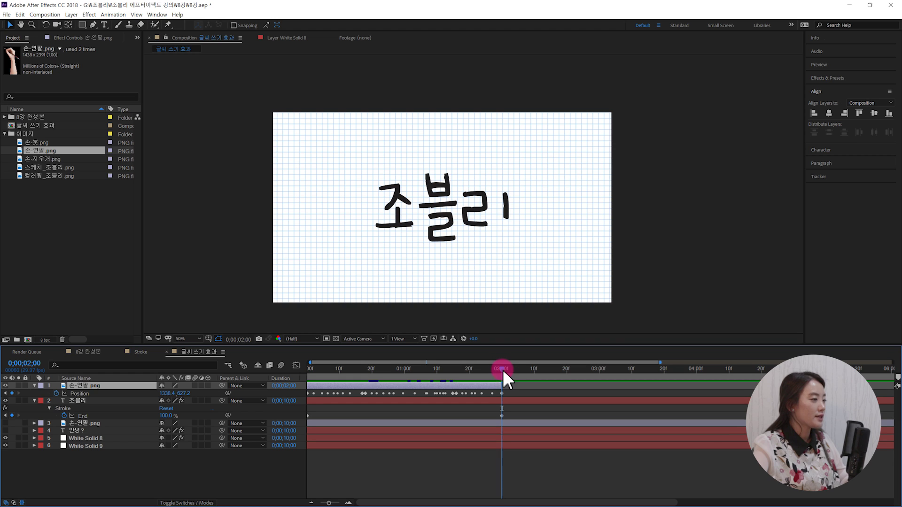
left_click(433, 202)
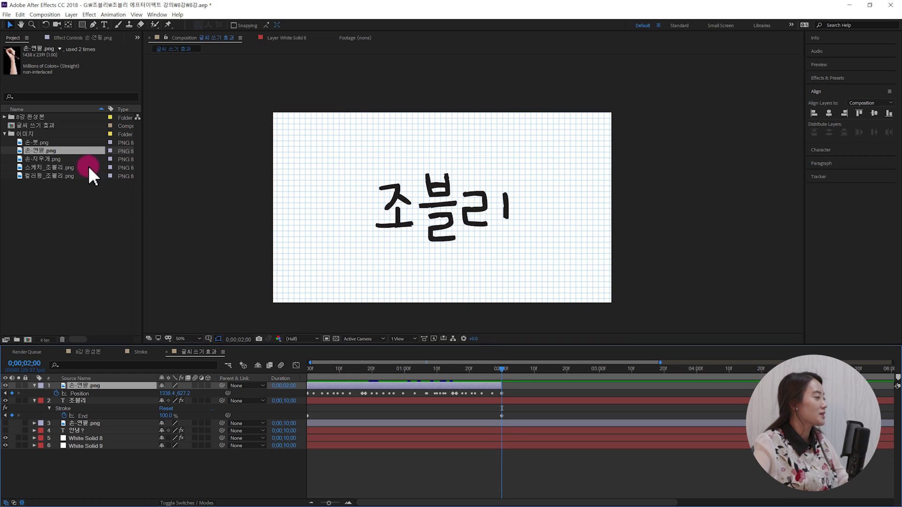
Step: Add the eraser hand image 손-지우개.png as the top layer of the composition and set its scale to 35%
left_click(64, 218)
left_click(51, 160)
left_click_drag(43, 160, 168, 394)
key("s")
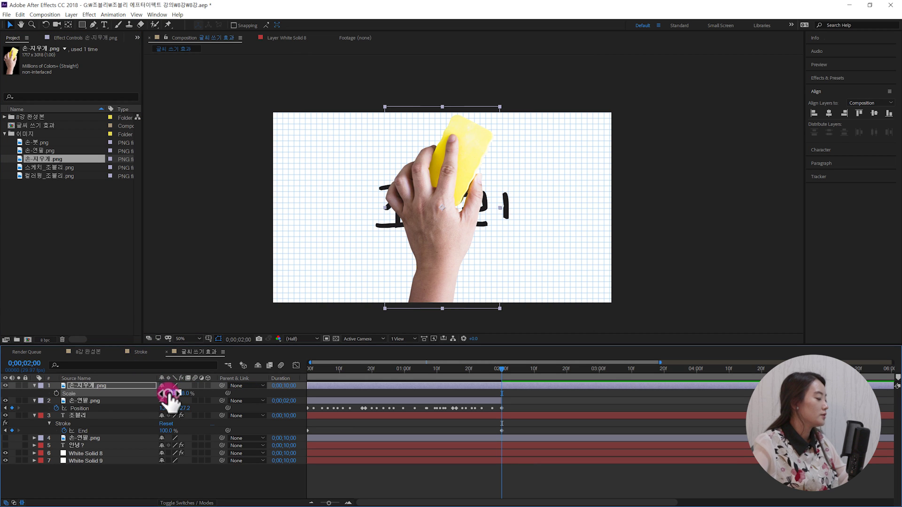
type("3")
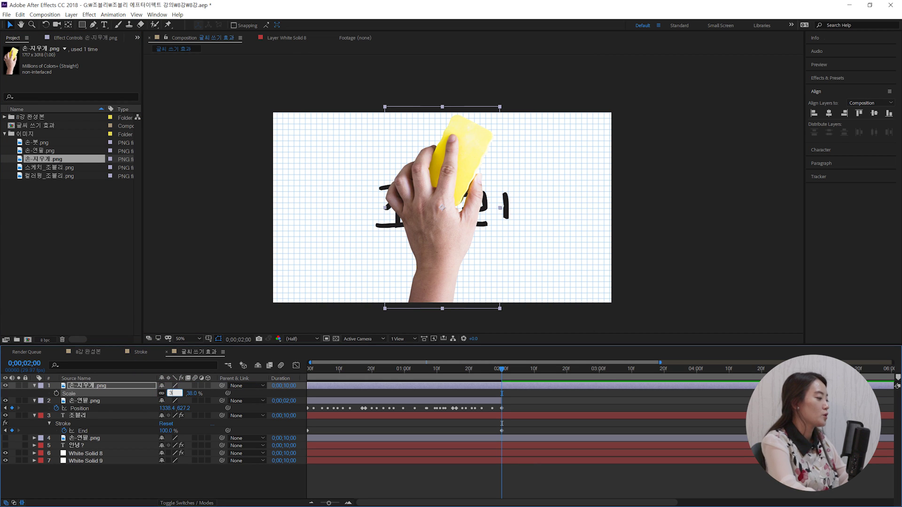
type("5")
key("Return")
Step: Place the eraser hand outside the canvas's left edge, at about -340, 624, and set a Position keyframe at 0;00;02;00
left_click_drag(427, 226, 211, 243)
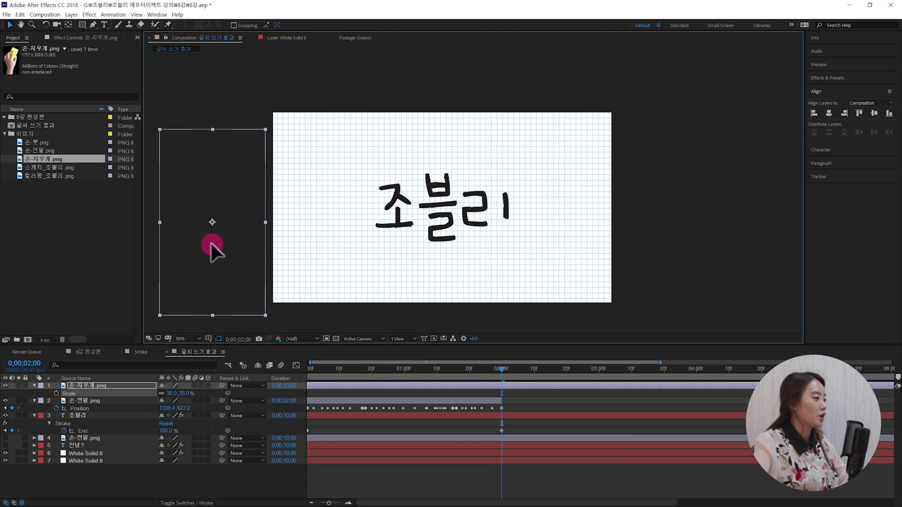
left_click(114, 387)
key("p")
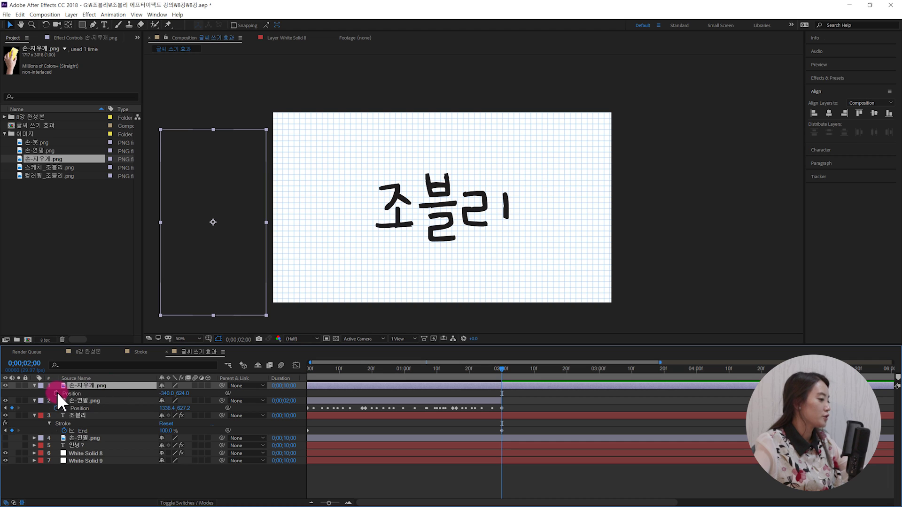
left_click(56, 393)
left_click(338, 429)
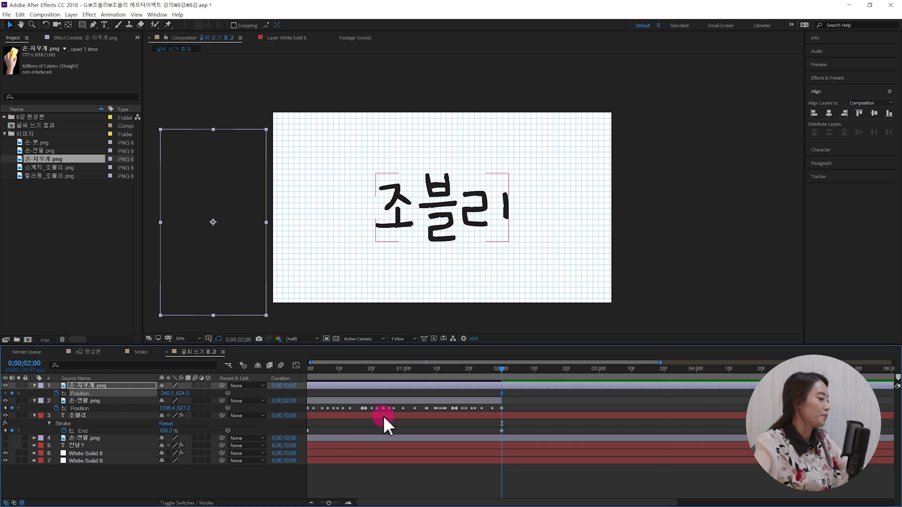
Step: At 0;00;04;00, slide the eraser hand horizontally beyond the canvas's right edge, and scrub through its sweep across the text
left_click_drag(502, 369, 699, 390)
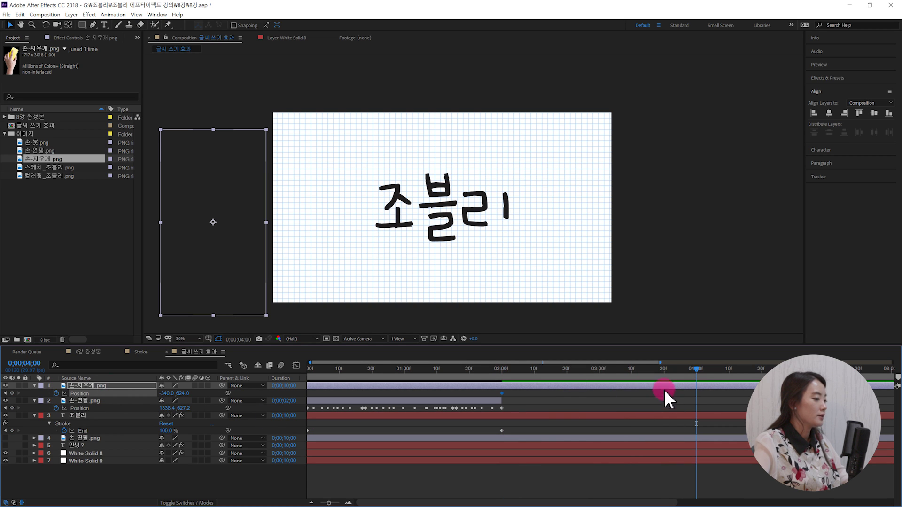
left_click_drag(167, 393, 897, 394)
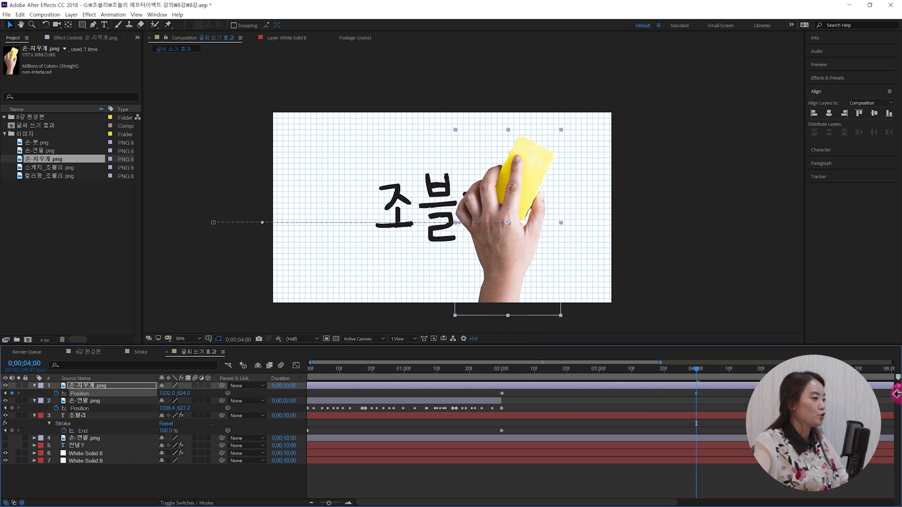
left_click_drag(162, 393, 594, 396)
mouse_move(581, 370)
left_mouse_down()
mouse_move(504, 398)
mouse_move(567, 390)
mouse_move(581, 363)
mouse_move(606, 363)
mouse_move(533, 391)
mouse_move(543, 389)
left_mouse_up()
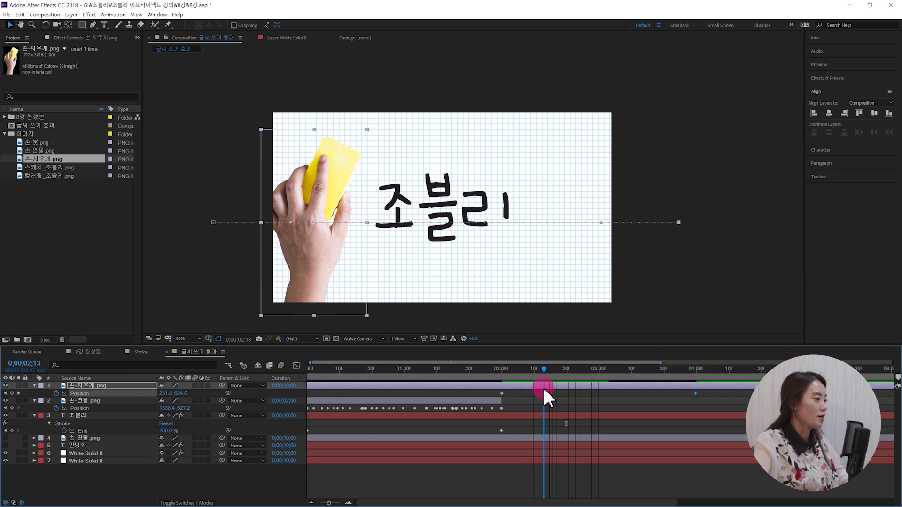
Step: Apply the Linear Wipe transition effect to the 조블리 text layer
left_click(120, 415)
left_click(92, 14)
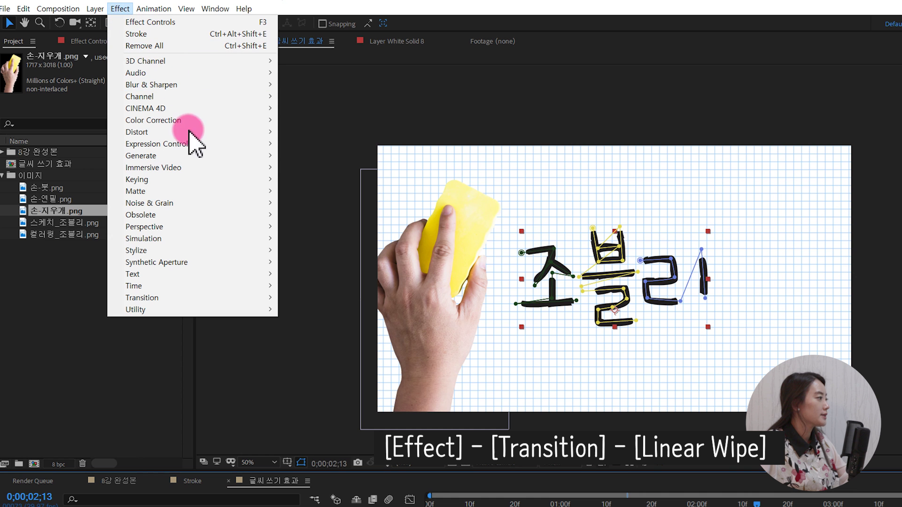
mouse_move(204, 300)
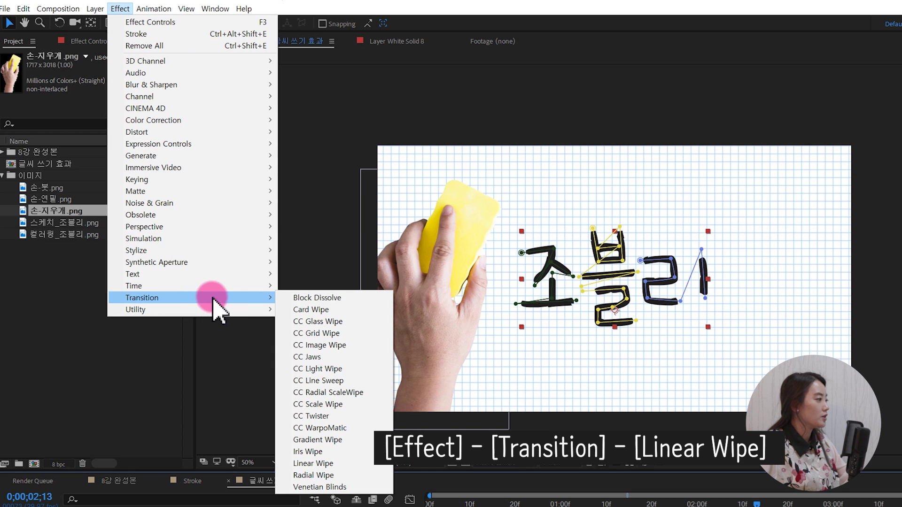
left_click(343, 464)
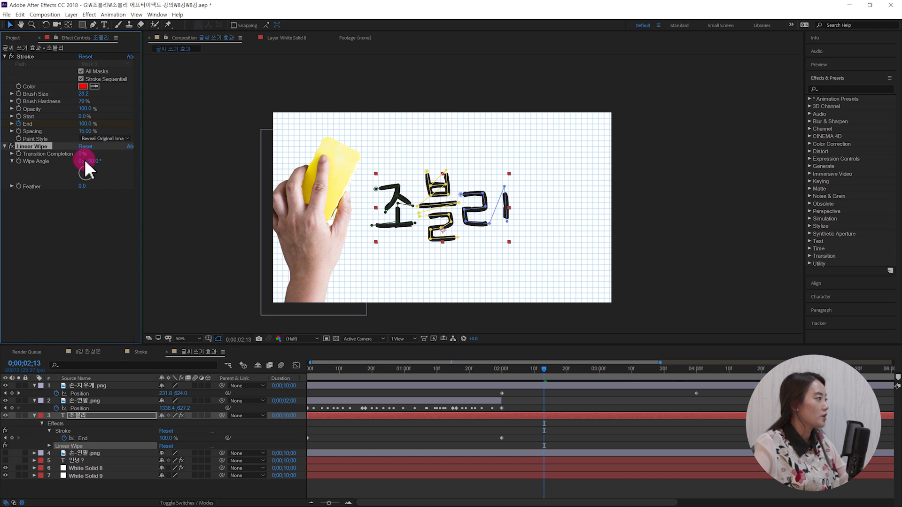
Step: At 0;00;02;19, set the Linear Wipe's Transition Completion to 22% with a keyframe and reveal the 조블리 layer's keyframes
mouse_move(81, 155)
left_mouse_down()
mouse_move(113, 157)
mouse_move(96, 161)
left_mouse_up()
left_click_drag(545, 369, 567, 376)
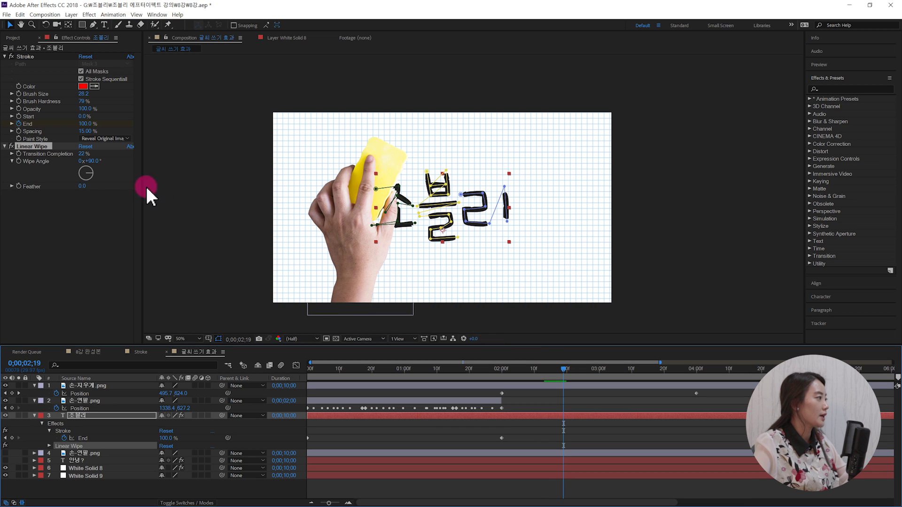
left_click(20, 154)
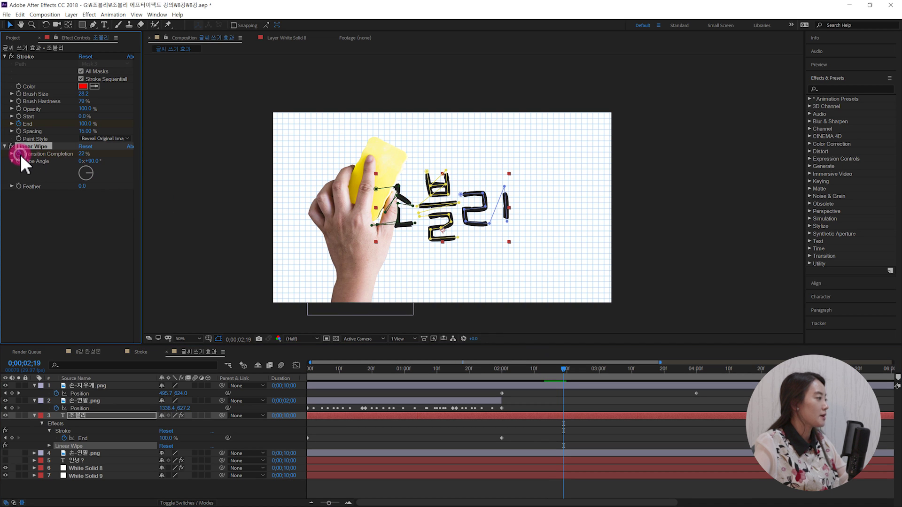
left_click(124, 416)
key("u")
key("u")
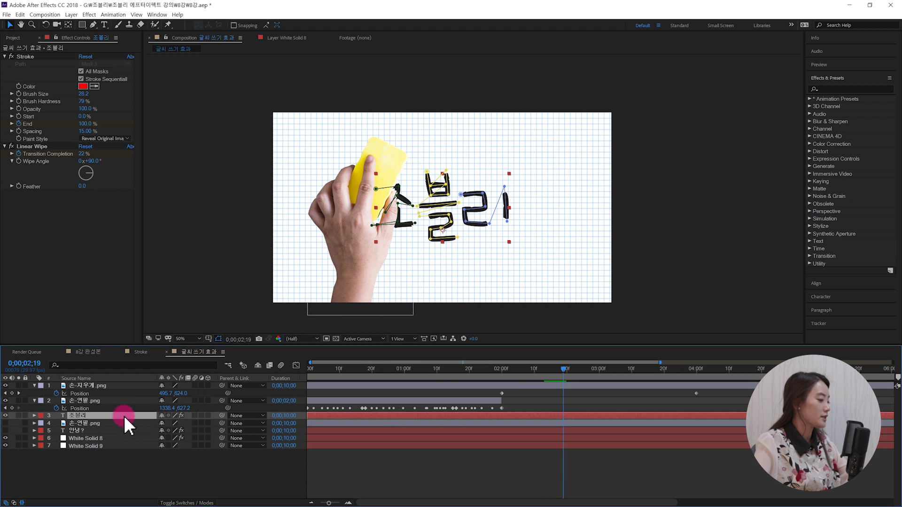
Step: At 0;00;03;10, set the Linear Wipe's Transition Completion to 74% and preview the animation
left_click_drag(562, 368, 631, 379)
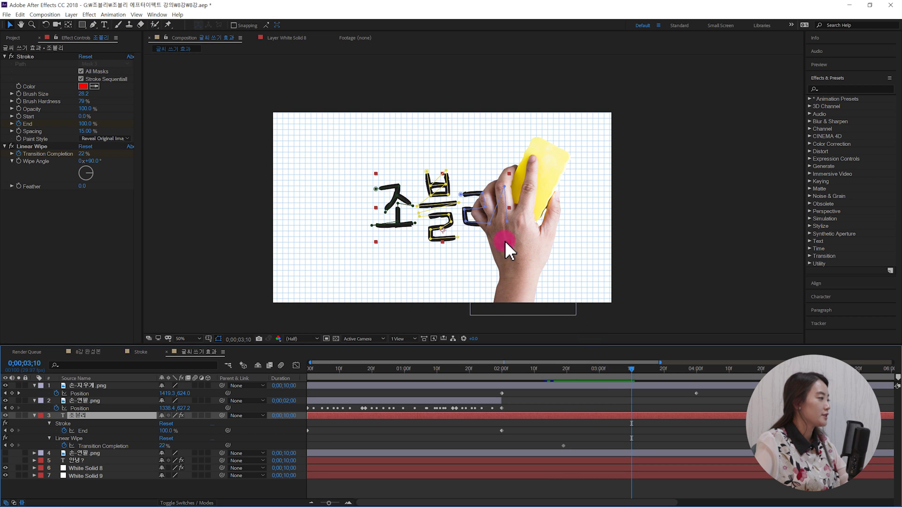
left_click_drag(89, 156, 102, 150)
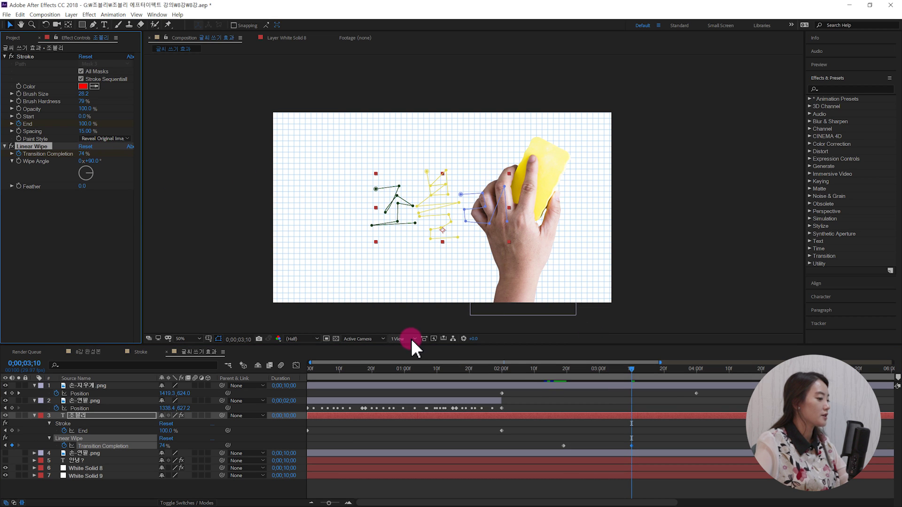
left_click_drag(548, 368, 371, 391)
key("space")
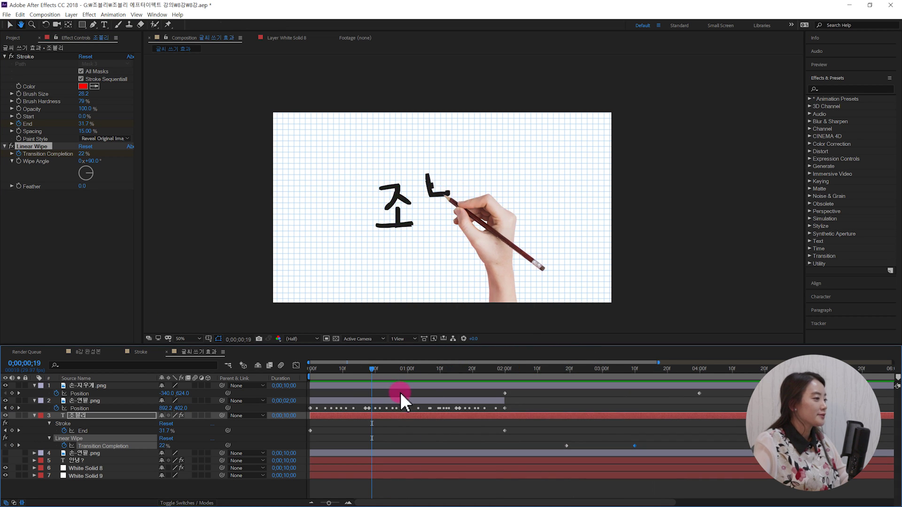
key("space")
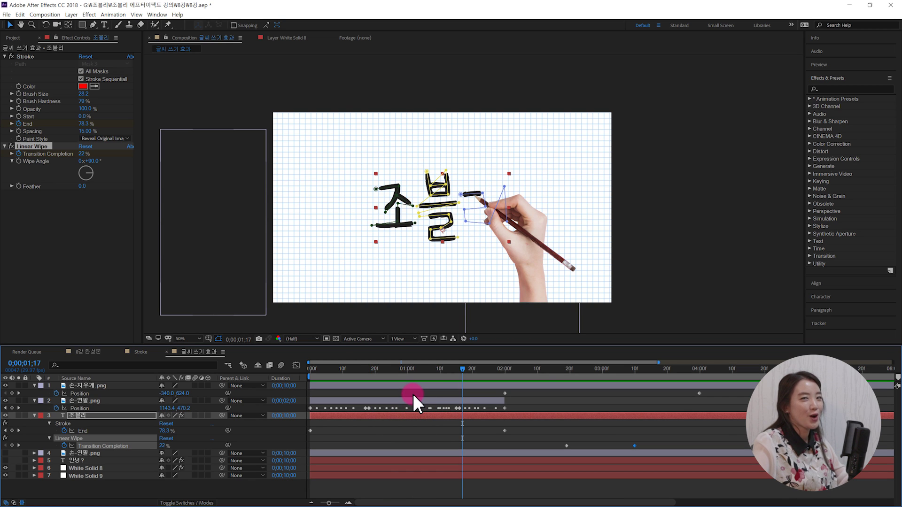
Step: Import the sound effects 글씨 쓰는 효과음.mp3 and 지우개 효과음.mp3 from the 효과음 folder
left_click(13, 38)
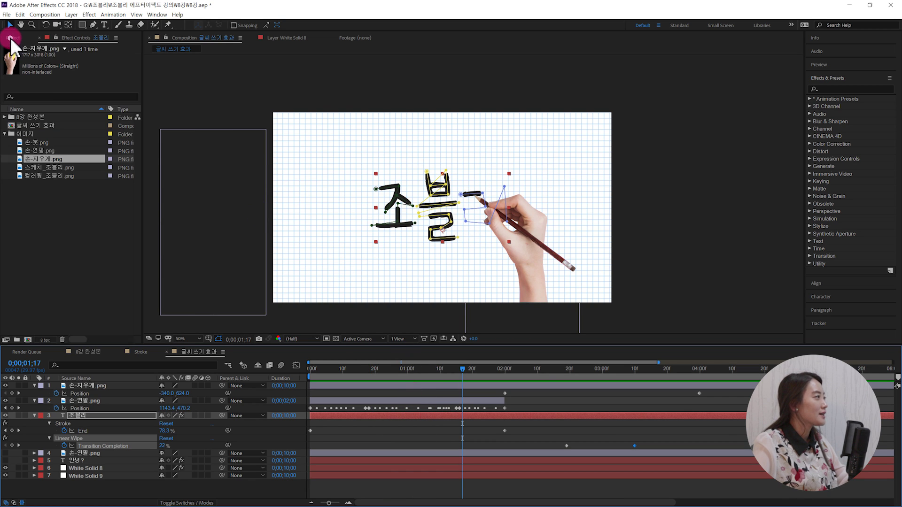
double_click(68, 233)
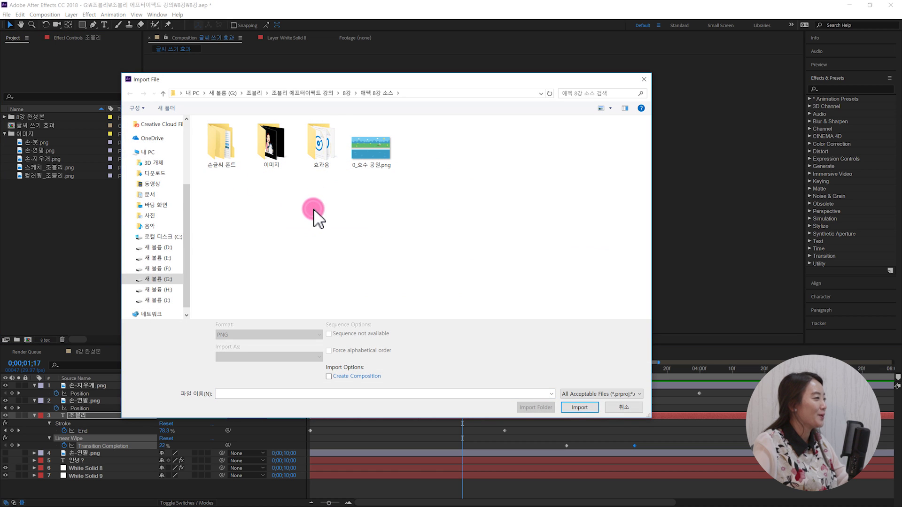
double_click(322, 165)
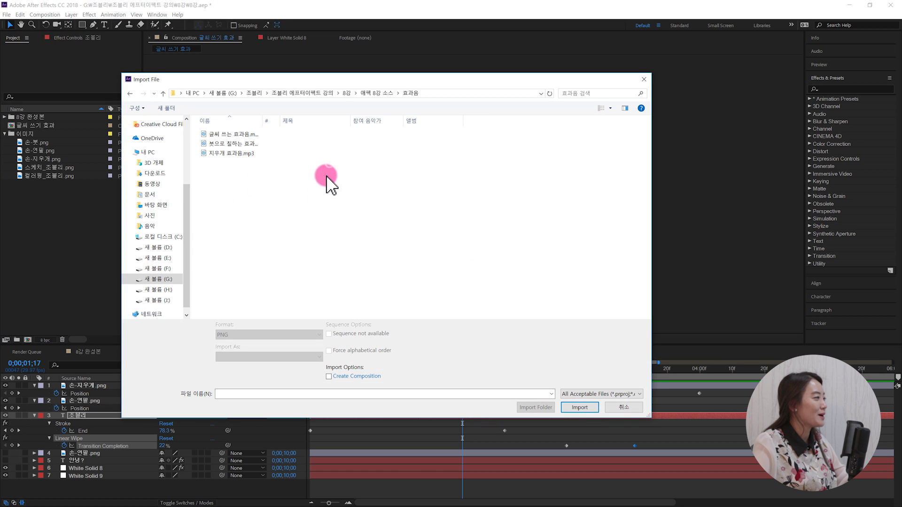
left_click(240, 135)
left_click(237, 153, "ctrl")
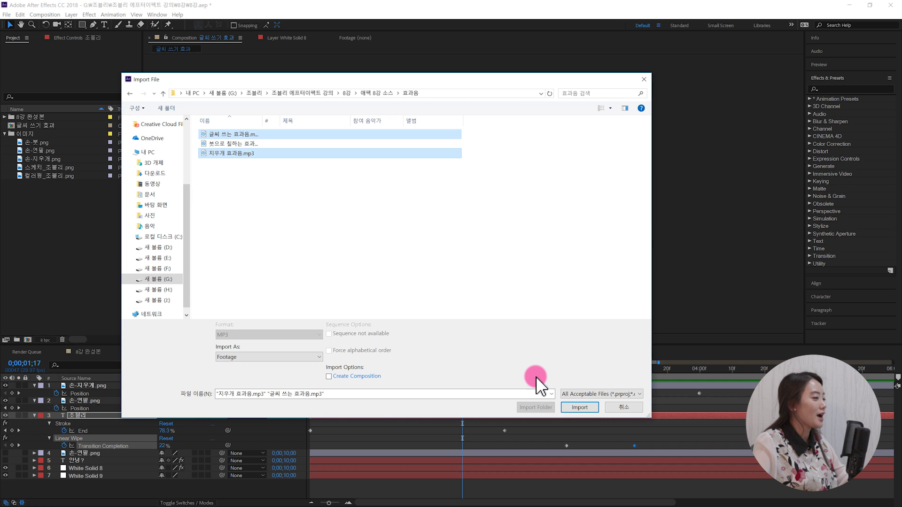
left_click(593, 410)
left_click(49, 230)
Step: Add 글씨 쓰는 효과음.mp3 as the bottom layer of the composition and preview it from the start
left_click_drag(47, 135, 134, 484)
left_click_drag(399, 368, 231, 376)
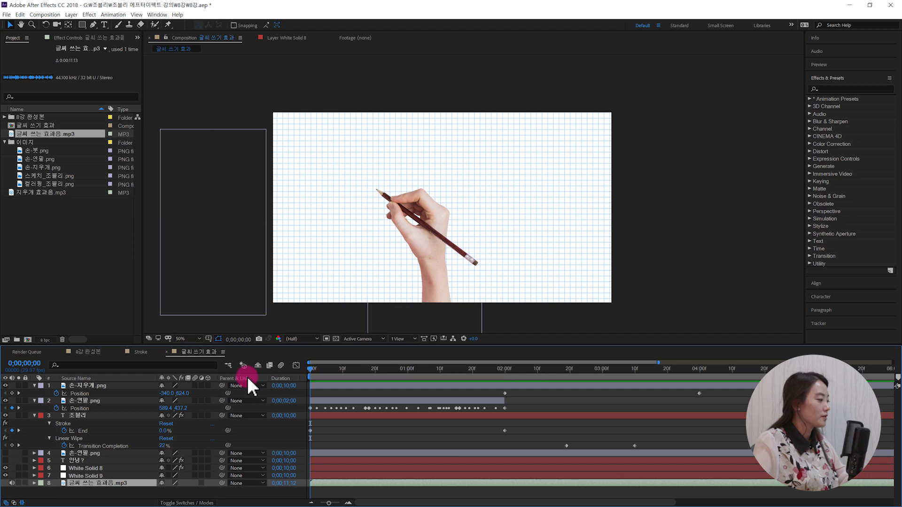
key("space")
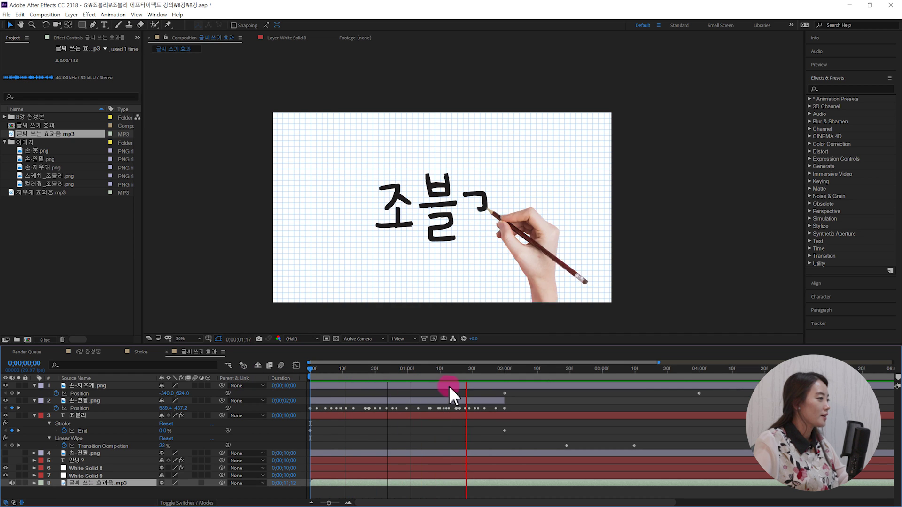
key("space")
Step: Trim the end of the 글씨 쓰는 효과음.mp3 layer at 0;00;02;00
left_click_drag(515, 371, 512, 373)
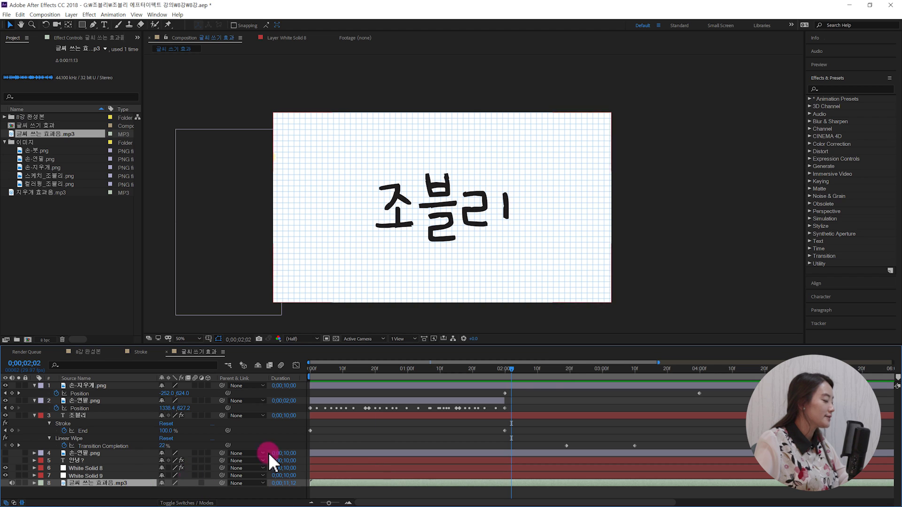
left_click_drag(511, 371, 506, 373)
left_click(533, 401)
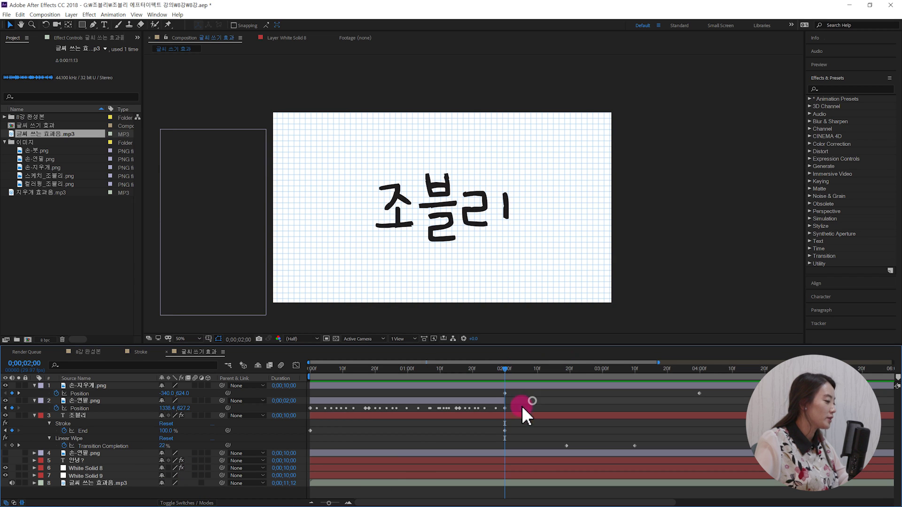
left_click(362, 483)
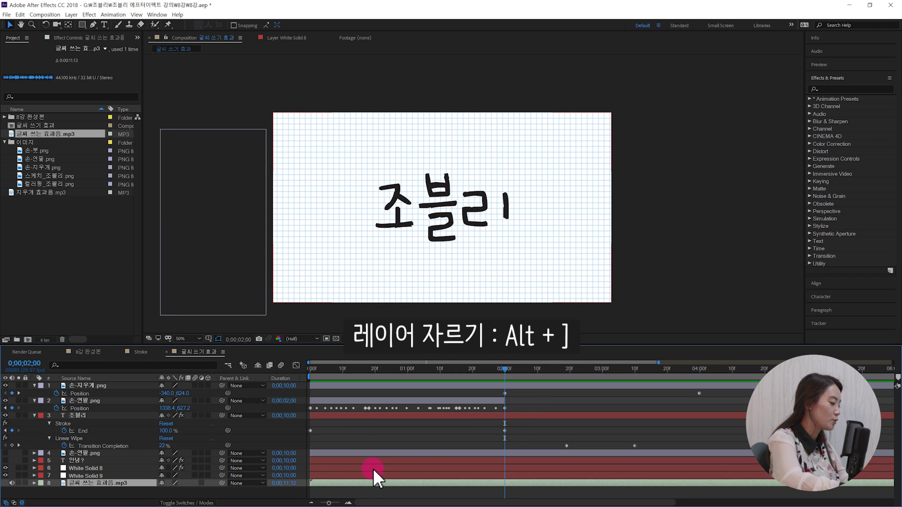
key("alt+bracketright")
Step: Add 지우개 효과음.mp3 to the composition starting at about 0;00;02;11 and preview the erasing from 0;00;02;00
left_click_drag(505, 368, 540, 371)
left_click_drag(43, 196, 573, 496)
left_click(504, 370)
key("space")
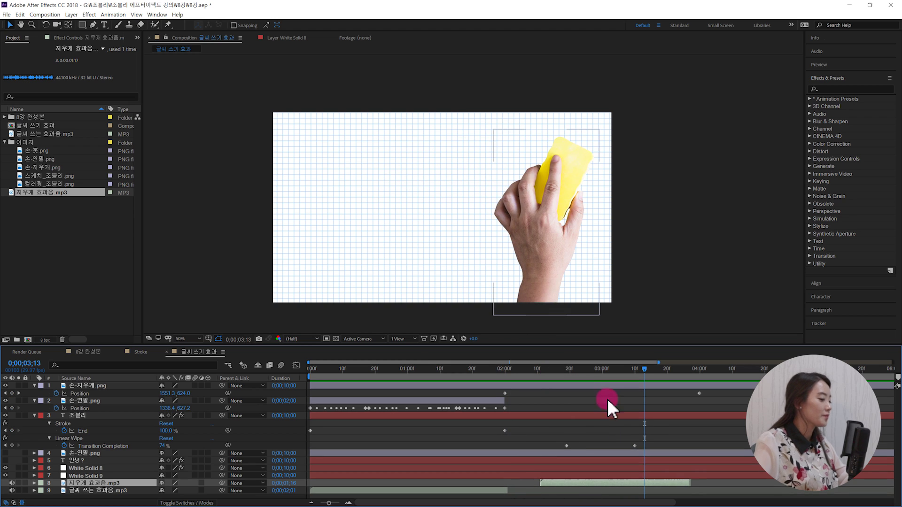
Step: Shorten the 지우개 효과음.mp3 layer to a duration of 0;00;01;02 and preview the composition with sound
left_click_drag(688, 481, 643, 484)
left_click(339, 370)
key("space")
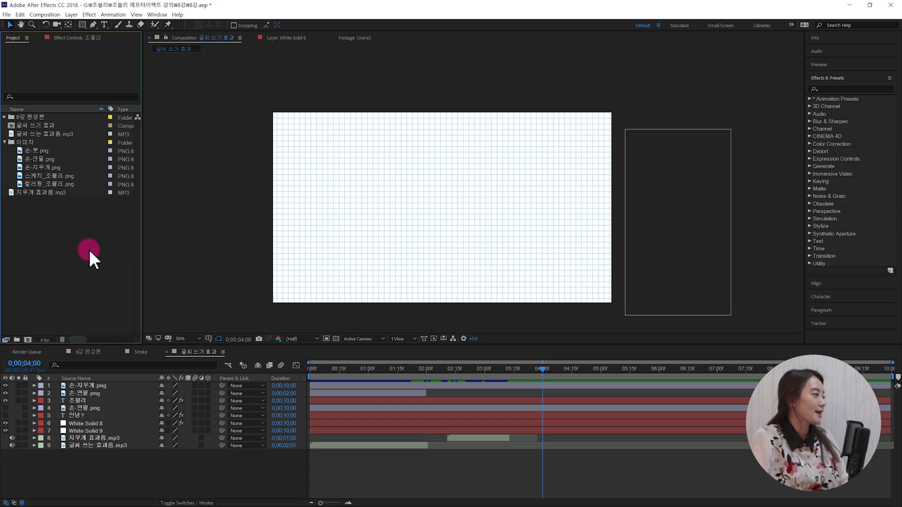
Step: Add the sketch image 스케치_조블리.png as the top layer of the composition
left_click(41, 176)
left_click(60, 183)
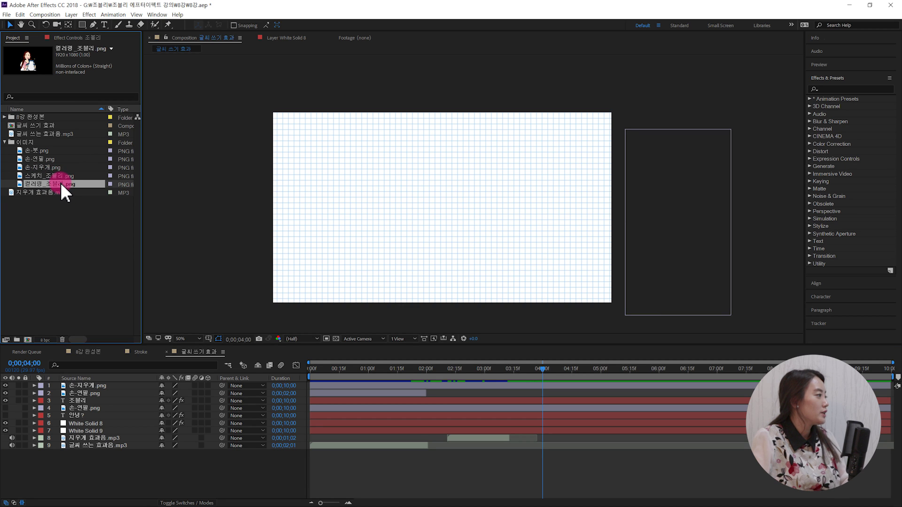
left_click(88, 224)
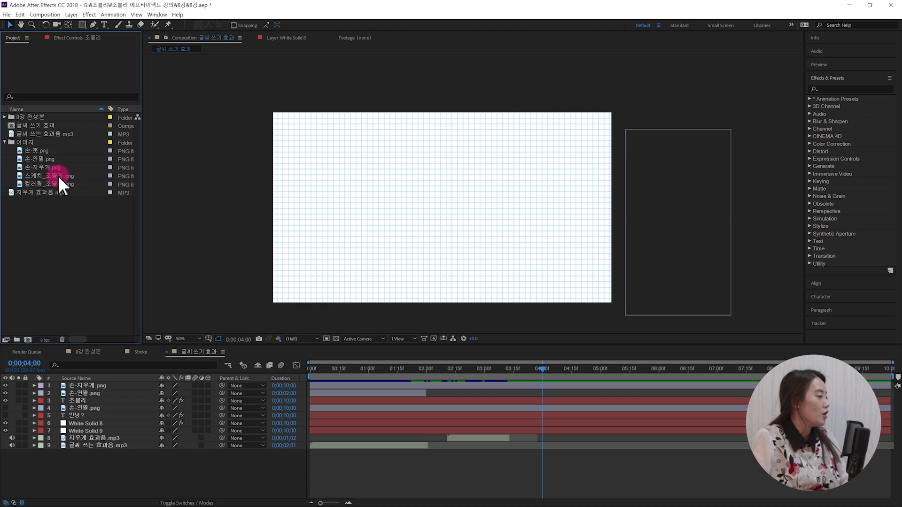
left_click_drag(58, 176, 142, 382)
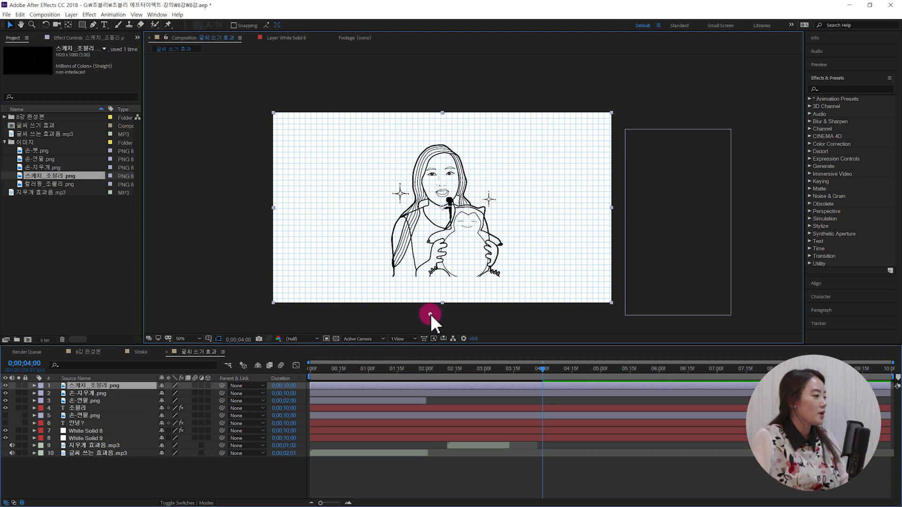
left_click(430, 314)
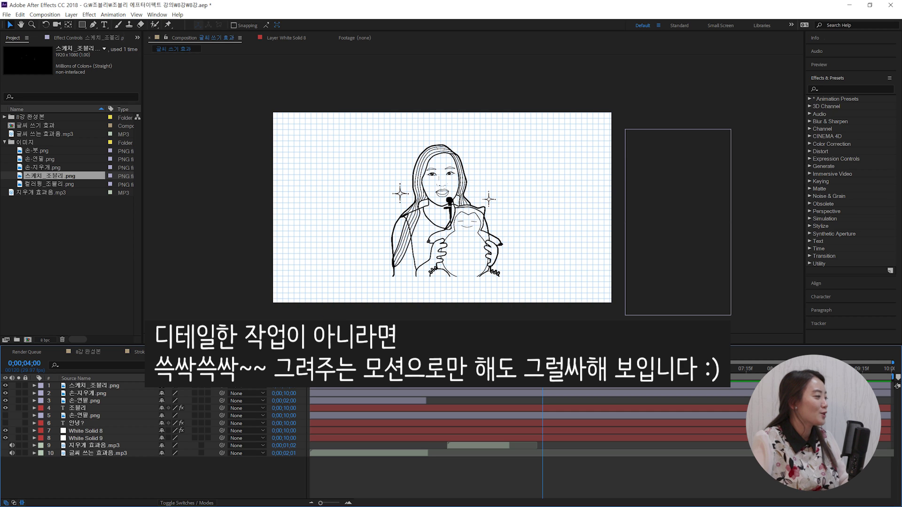
Step: Draw an open zigzag mask path with the Pen tool on the 스케치_조블리.png layer, covering the whole sketch from its top down
left_click(97, 386)
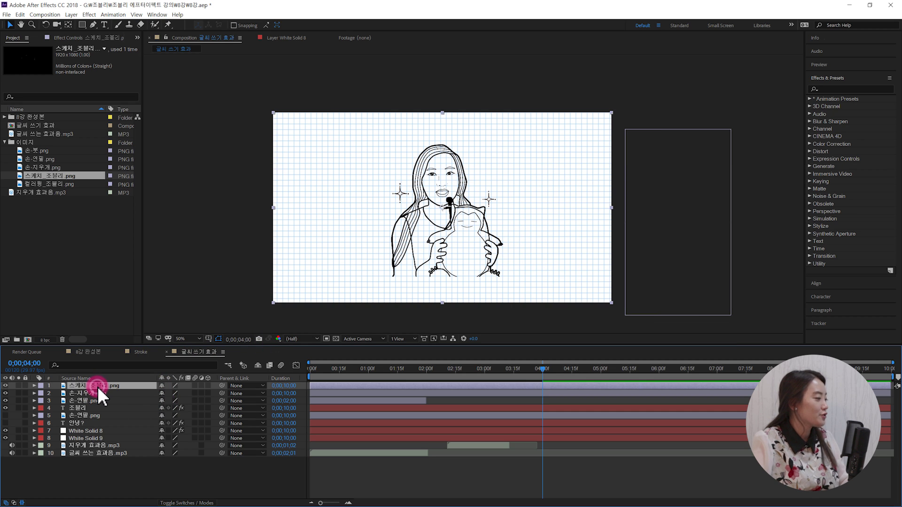
left_click(94, 25)
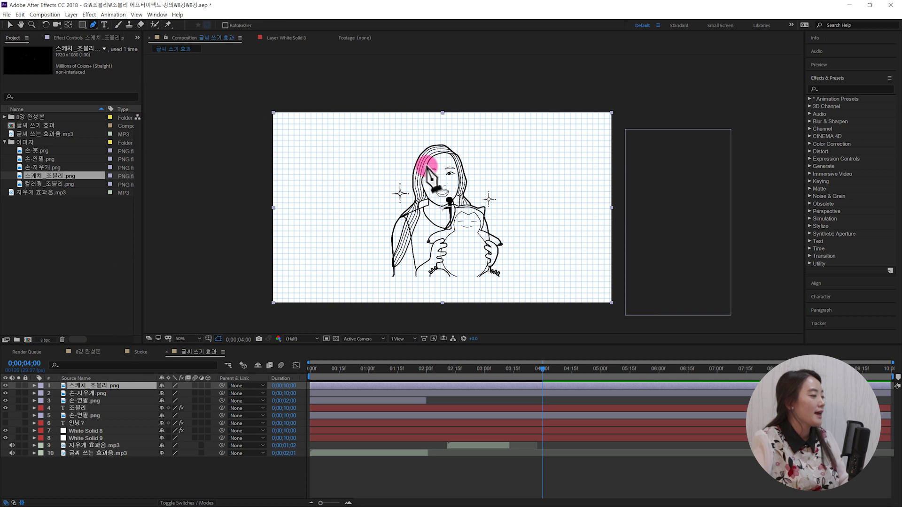
left_click(399, 161)
left_click(459, 146)
left_click(399, 183)
left_click(466, 149)
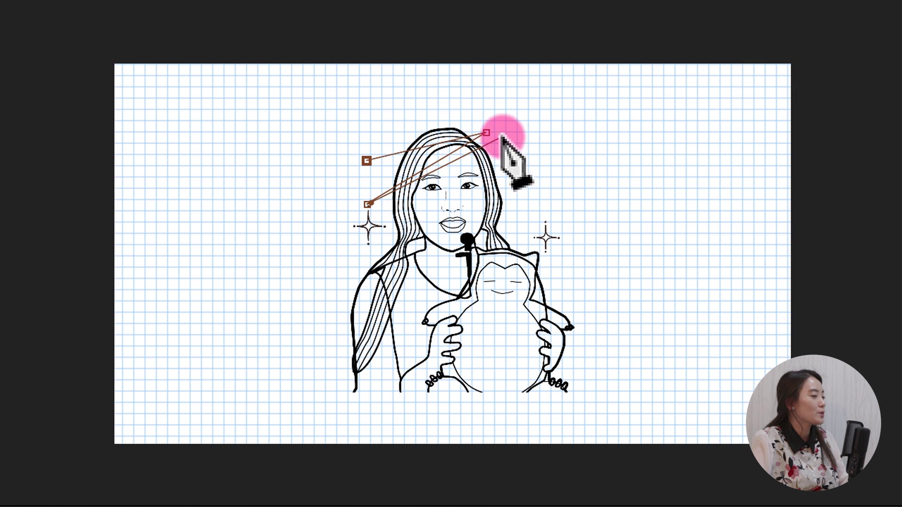
left_click(359, 238)
left_click(522, 165)
left_click(349, 278)
left_click(539, 193)
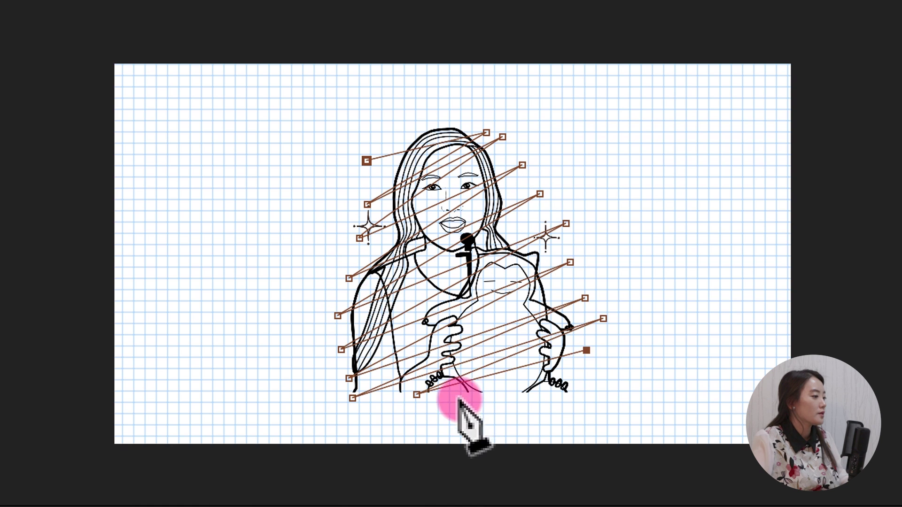
left_click(459, 400)
left_click(577, 369)
left_click(528, 409)
left_click(591, 377)
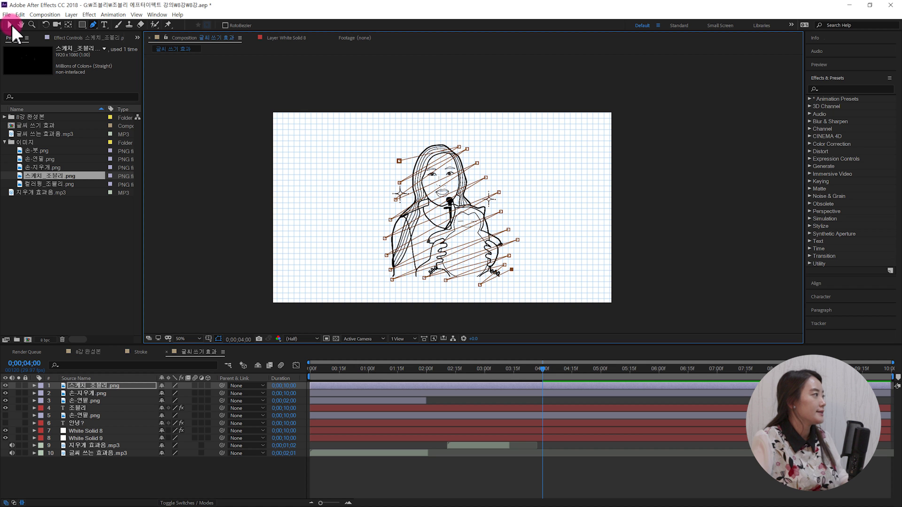
left_click(11, 26)
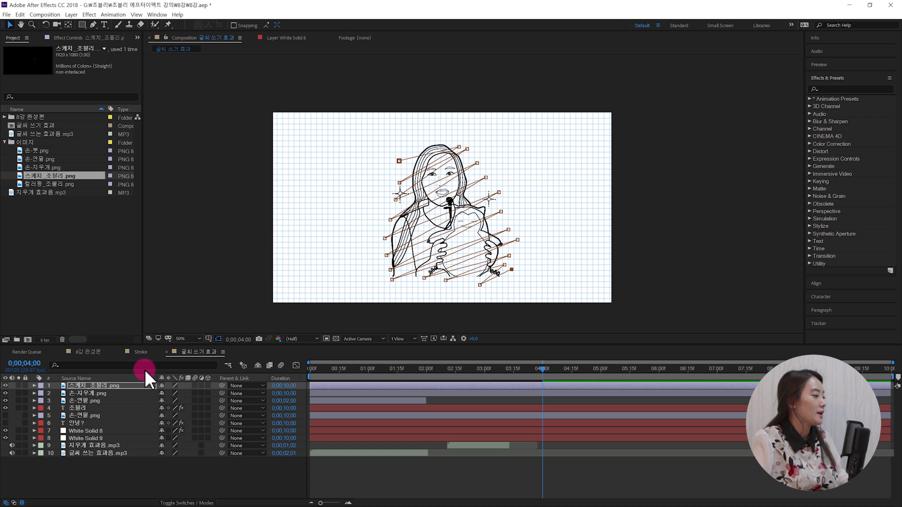
Step: Apply the Generate effect Stroke to the 스케치_조블리.png layer
left_click(136, 384)
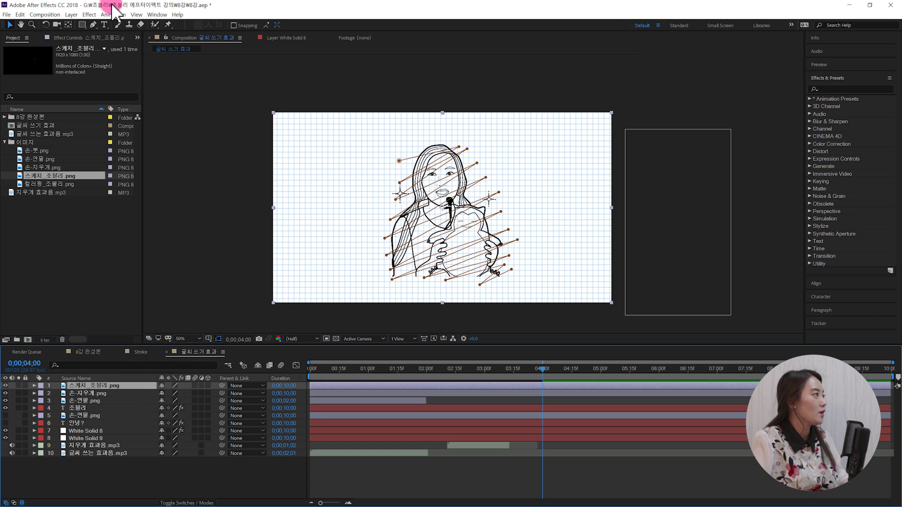
left_click(89, 14)
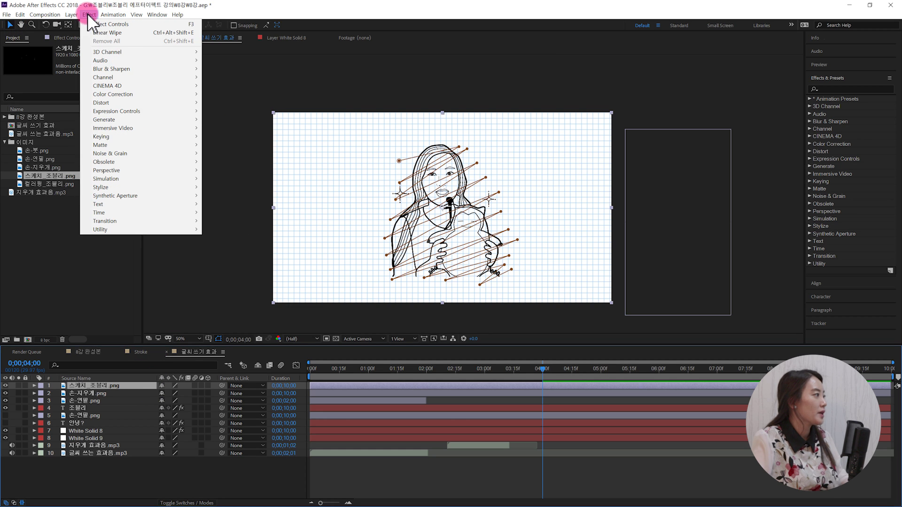
mouse_move(133, 120)
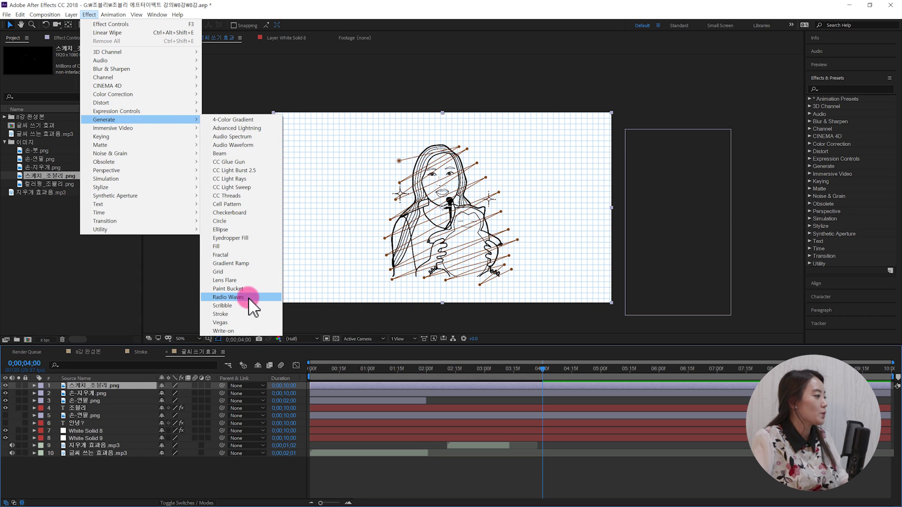
left_click(242, 314)
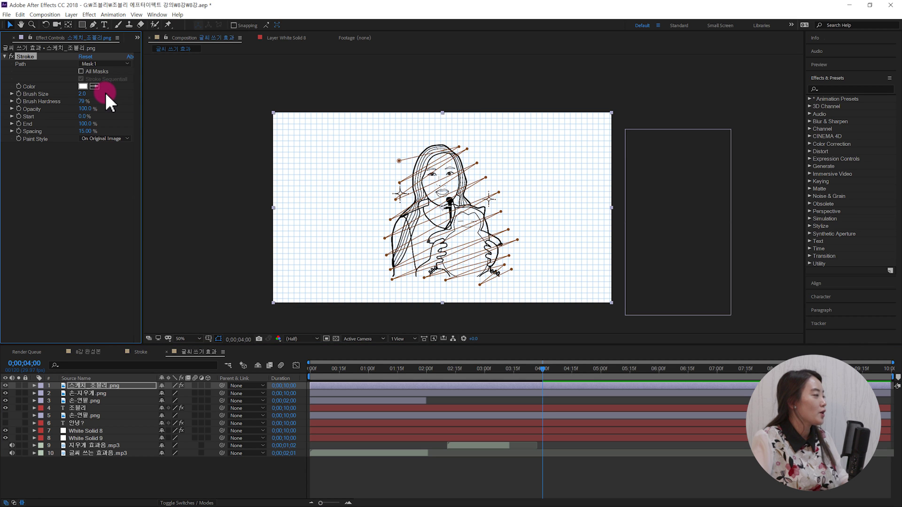
Step: Set the sketch layer's Stroke color to red and its Brush Size to about 66 so the strokes cover the drawing
left_click(85, 86)
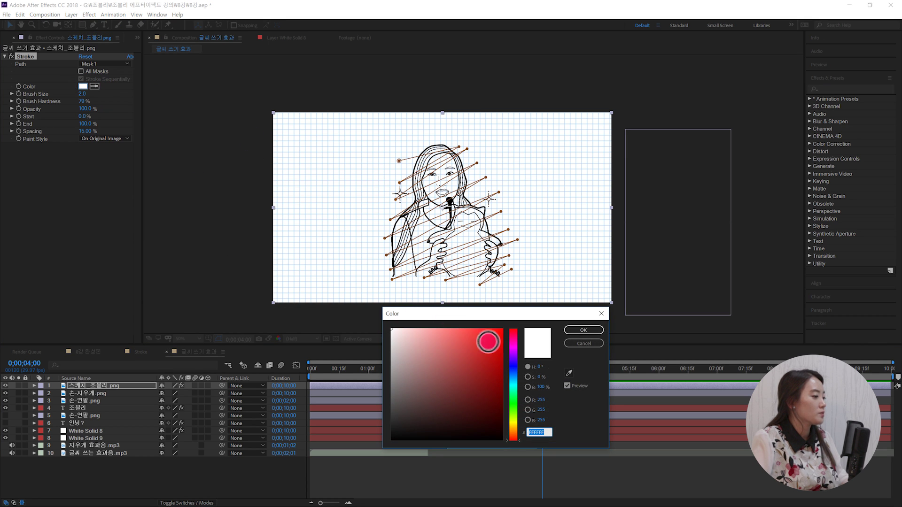
left_click_drag(492, 349, 497, 330)
left_click(583, 329)
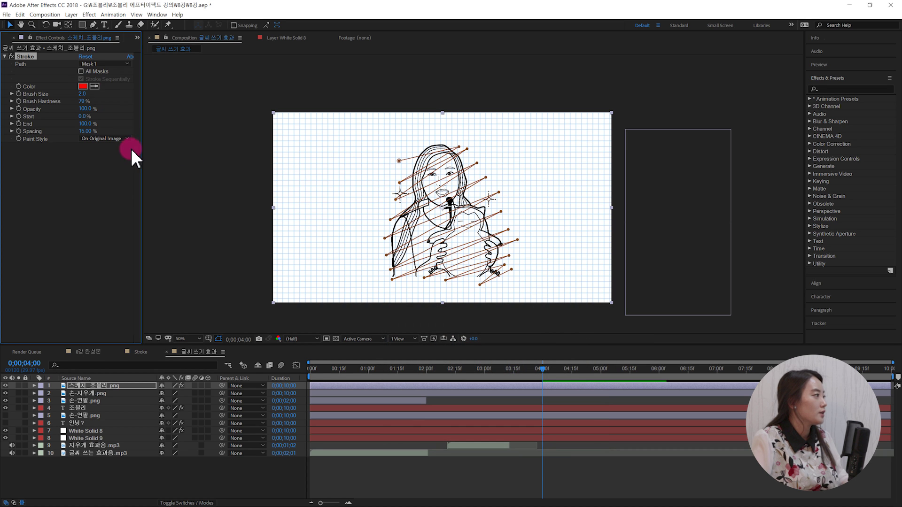
mouse_move(88, 94)
left_mouse_down()
mouse_move(376, 89)
mouse_move(358, 90)
left_mouse_up()
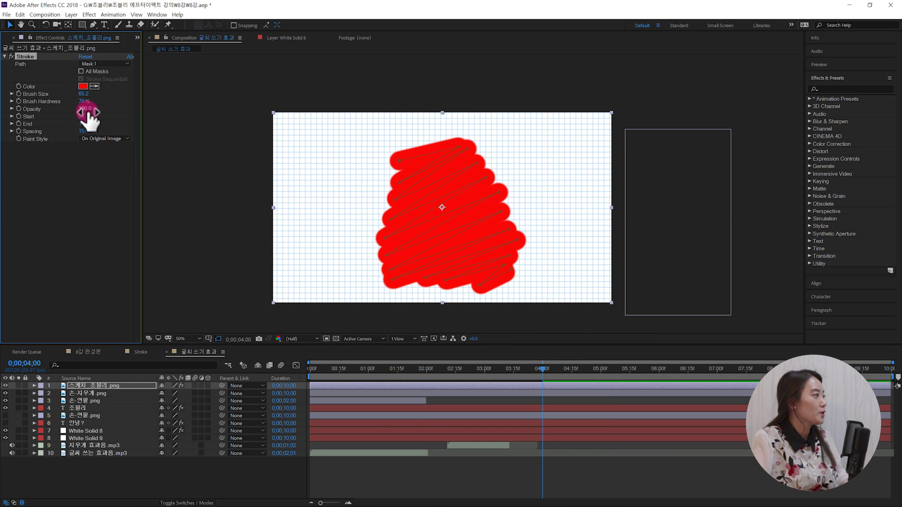
Step: Keyframe the sketch layer's Stroke End from 0% at 4 seconds to 100% at 6 seconds
left_click_drag(88, 125, 58, 125)
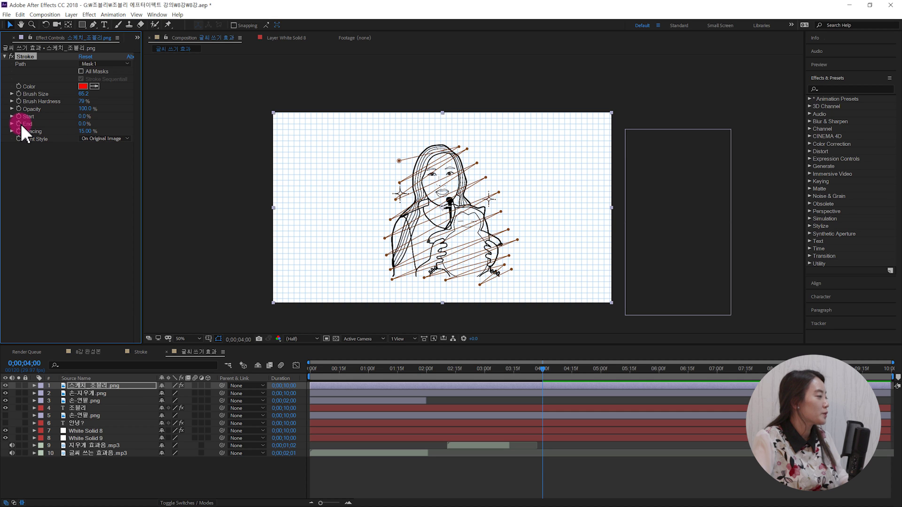
left_click(136, 387)
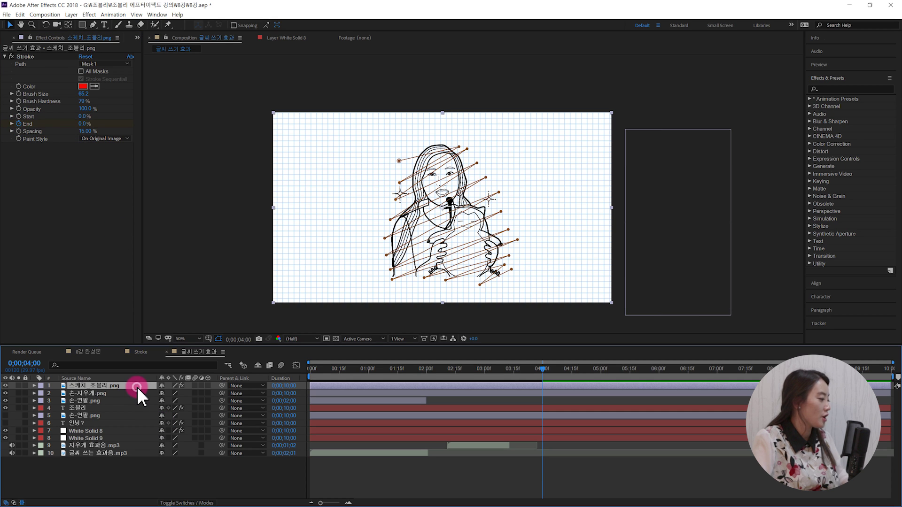
key("u")
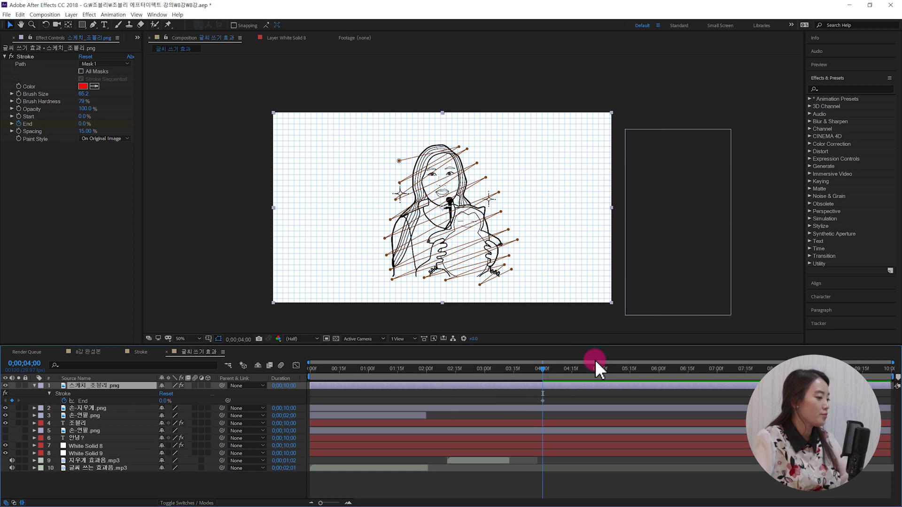
left_click_drag(545, 369, 658, 383)
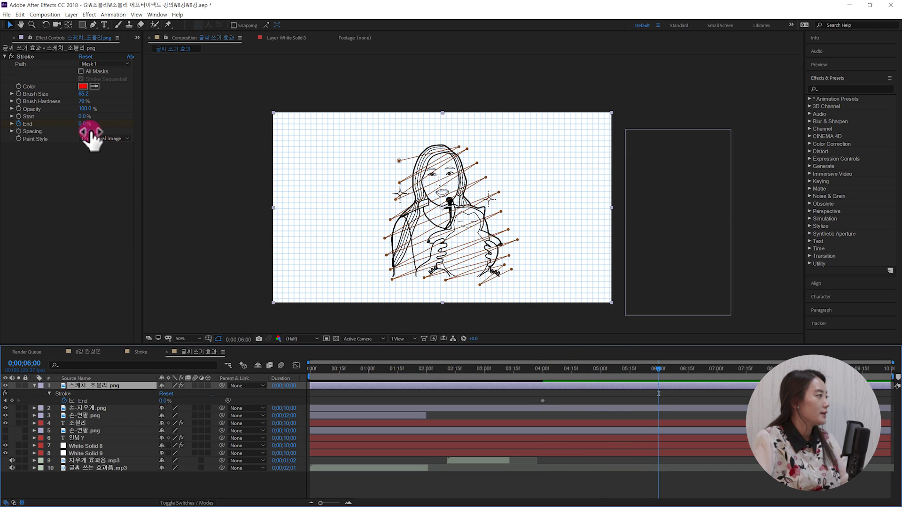
left_click_drag(84, 125, 147, 128)
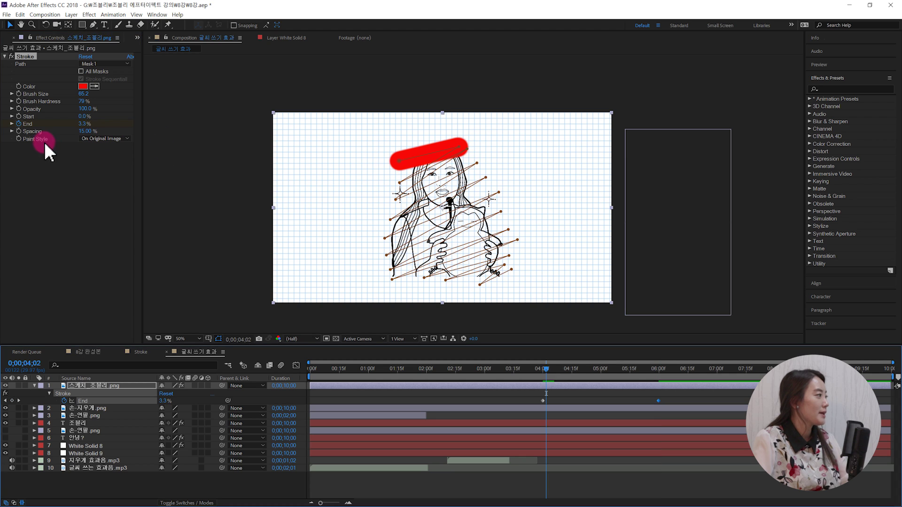
Step: Set the Stroke effect's Paint Style to Reveal Original Image and preview the sketch being drawn from 4 seconds
left_click(96, 138)
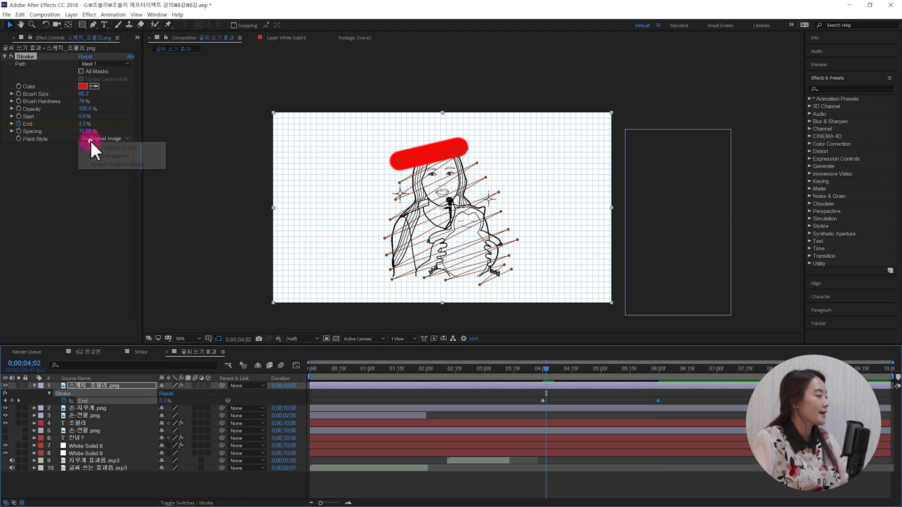
left_click(122, 165)
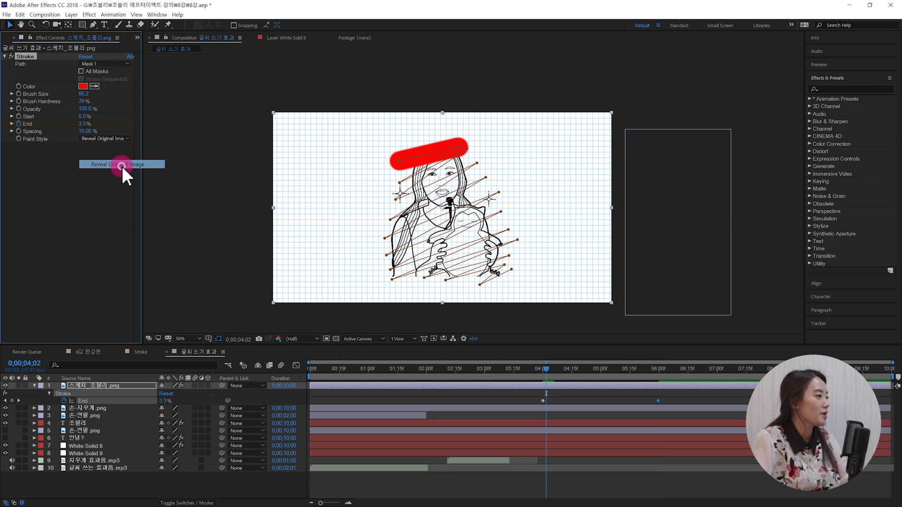
left_click_drag(544, 369, 540, 368)
key("space")
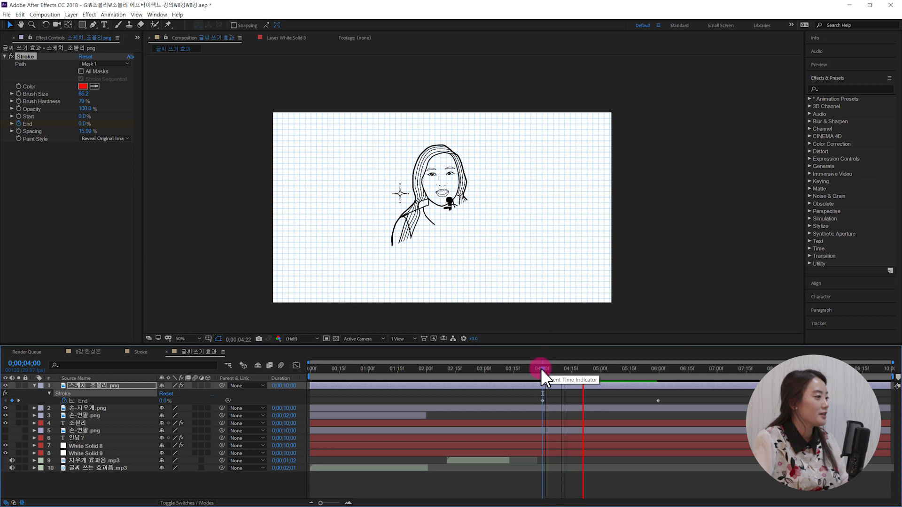
left_click_drag(665, 376, 549, 379)
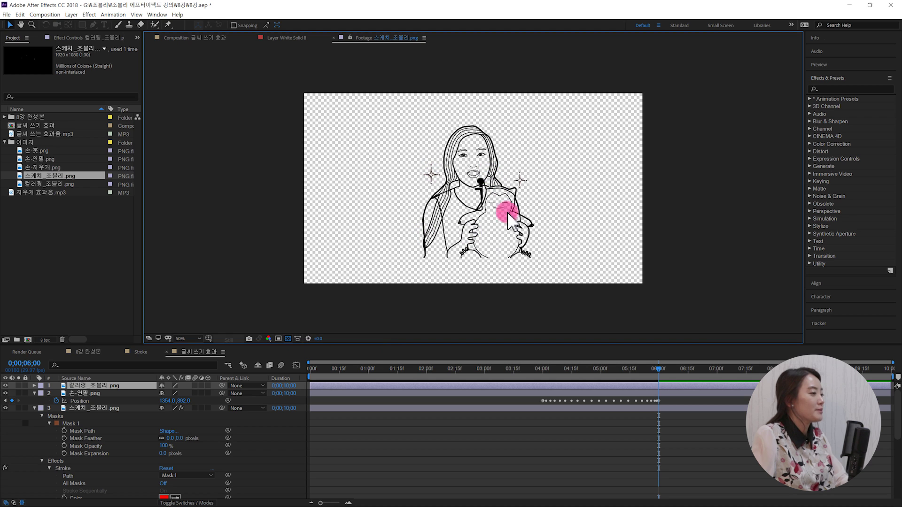
Step: View the colored image 컬러링_조블리.png, try it as the top layer of the composition, and delete that layer
double_click(76, 184)
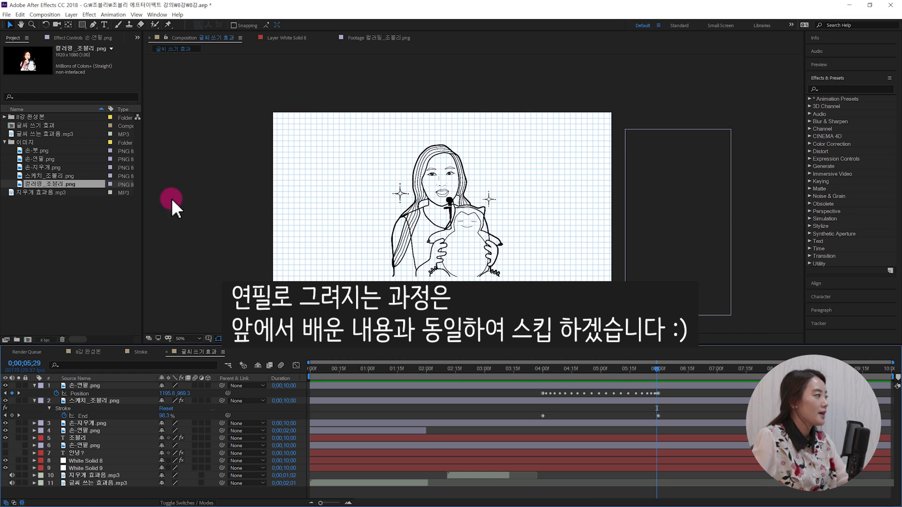
mouse_move(65, 183)
left_mouse_down()
mouse_move(138, 398)
mouse_move(142, 381)
left_mouse_up()
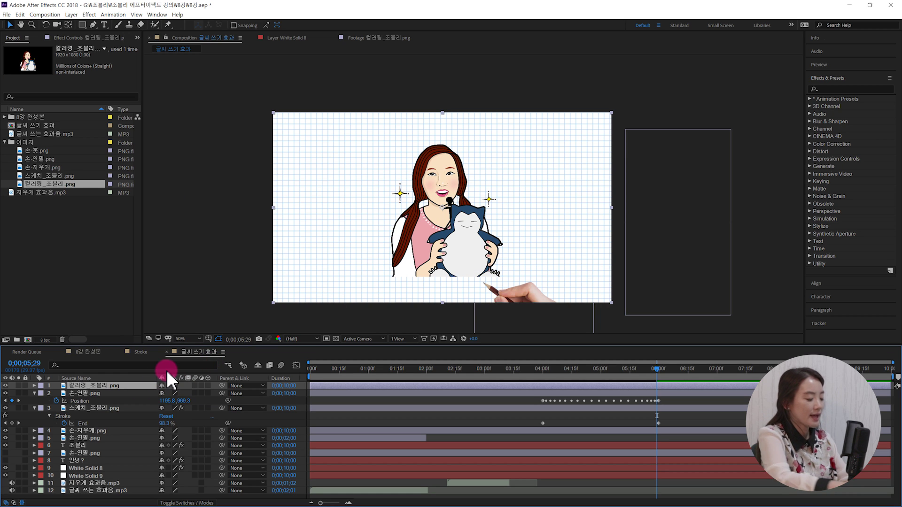
key("Delete")
Step: Scrub the timeline to examine the 스케치_조블리.png layer before its drawing begins, and return to 4 seconds
left_click(125, 401)
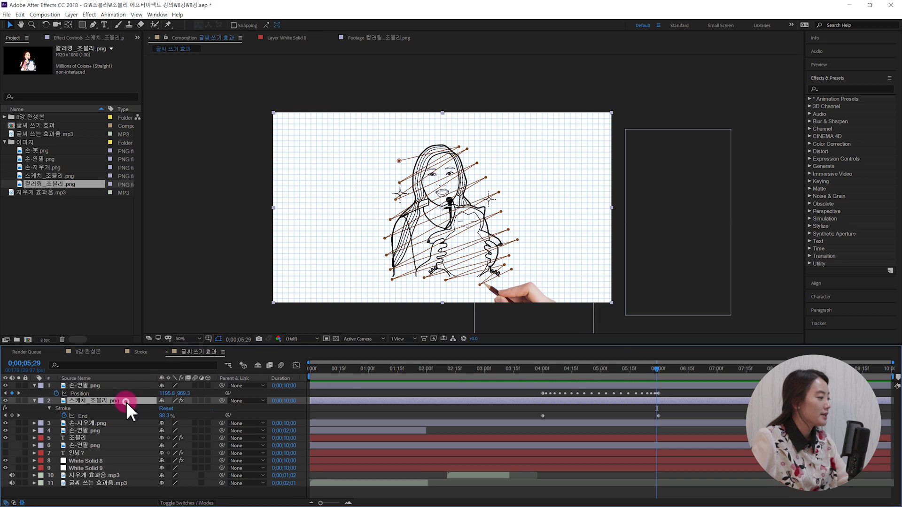
left_click_drag(543, 373, 571, 395)
left_click_drag(547, 396, 544, 397)
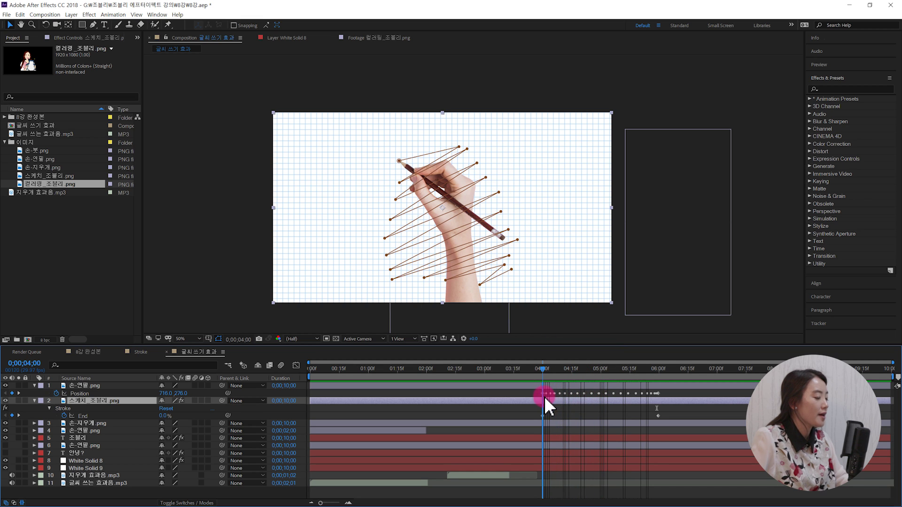
left_click(695, 408)
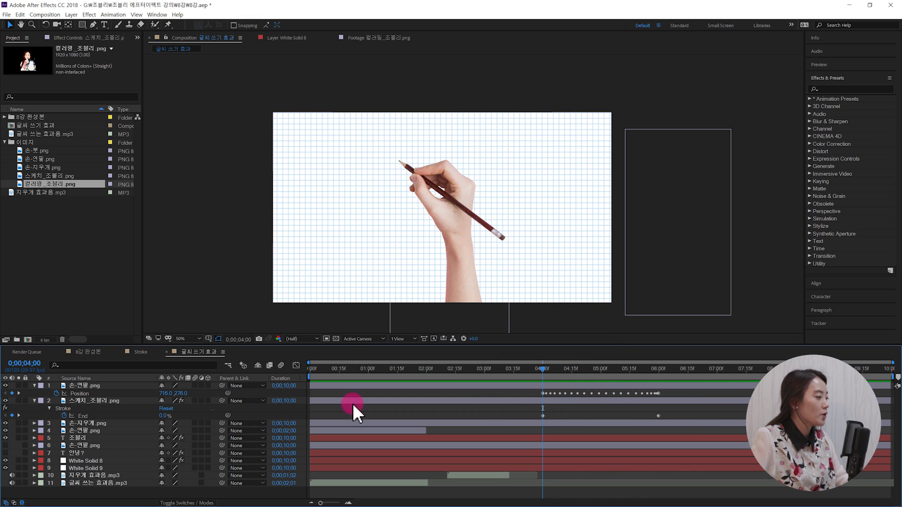
left_click(120, 401)
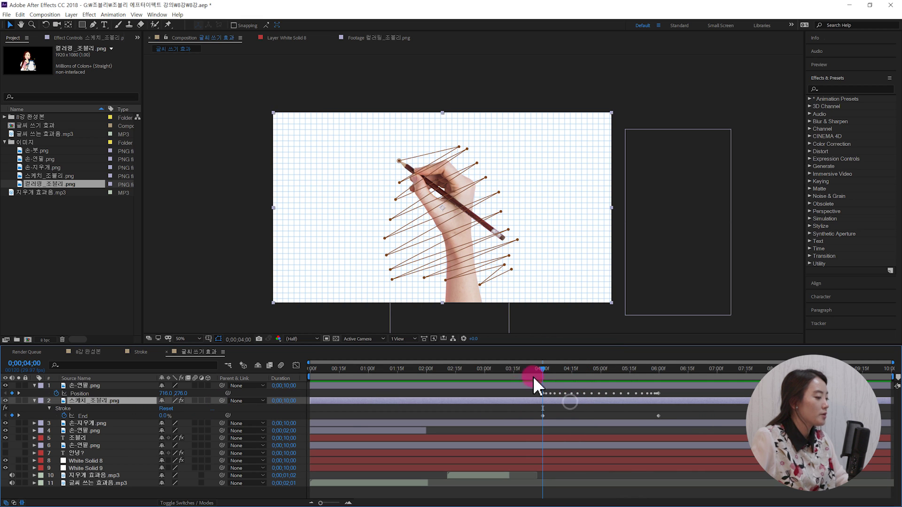
left_click_drag(542, 367, 388, 376)
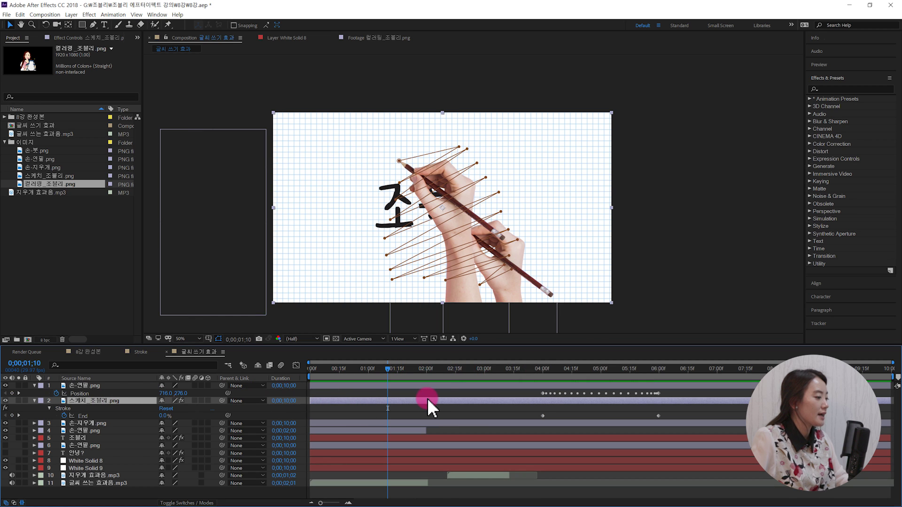
mouse_move(439, 371)
left_mouse_down()
mouse_move(564, 375)
mouse_move(543, 380)
left_mouse_up()
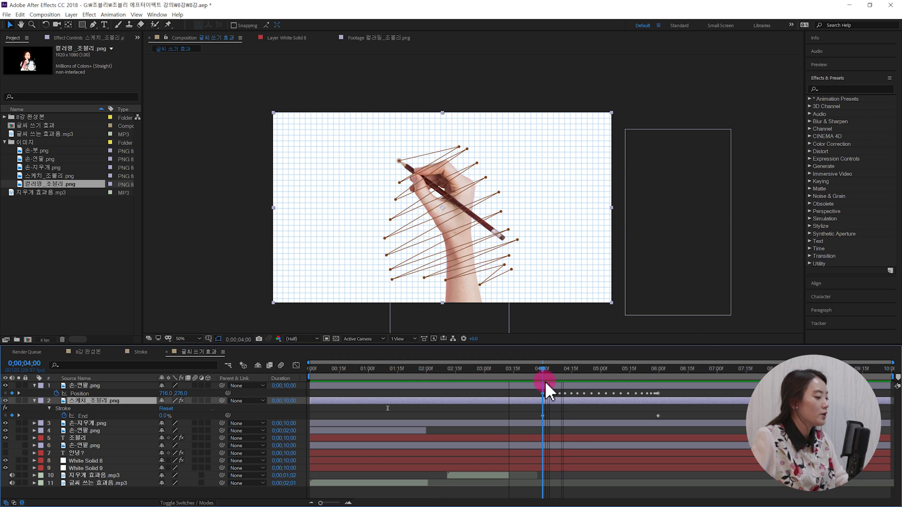
Step: Try trimming the start of the 스케치_조블리.png layer to 4 seconds by its bar edge, and undo the trim
left_click(555, 408)
left_click(509, 401)
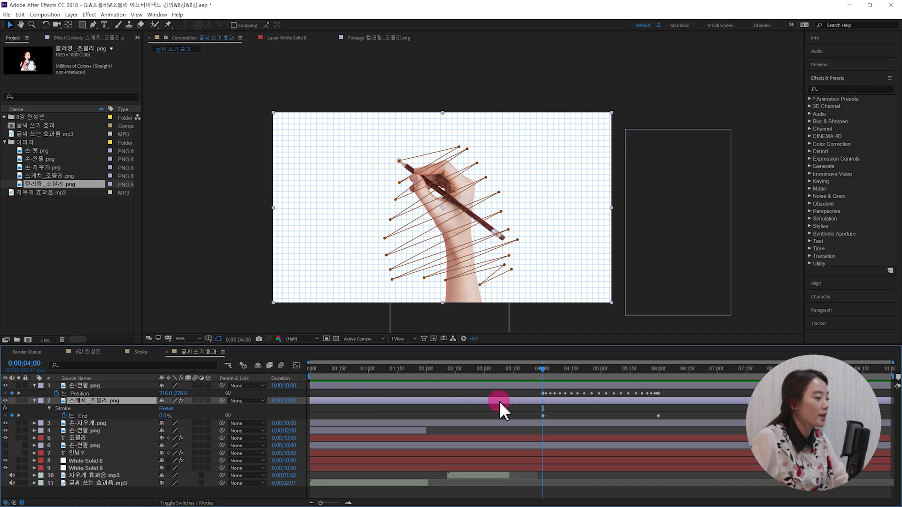
left_click_drag(310, 401, 544, 405)
left_click(553, 411)
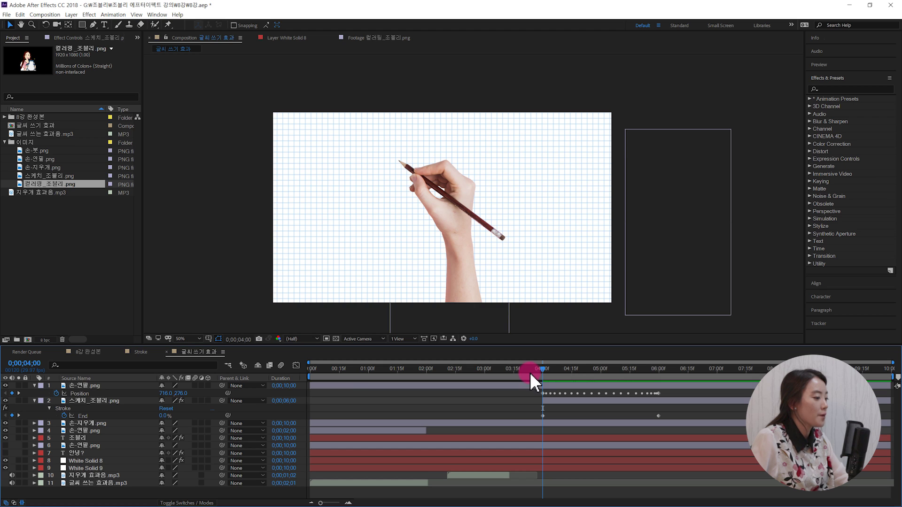
left_click(81, 398)
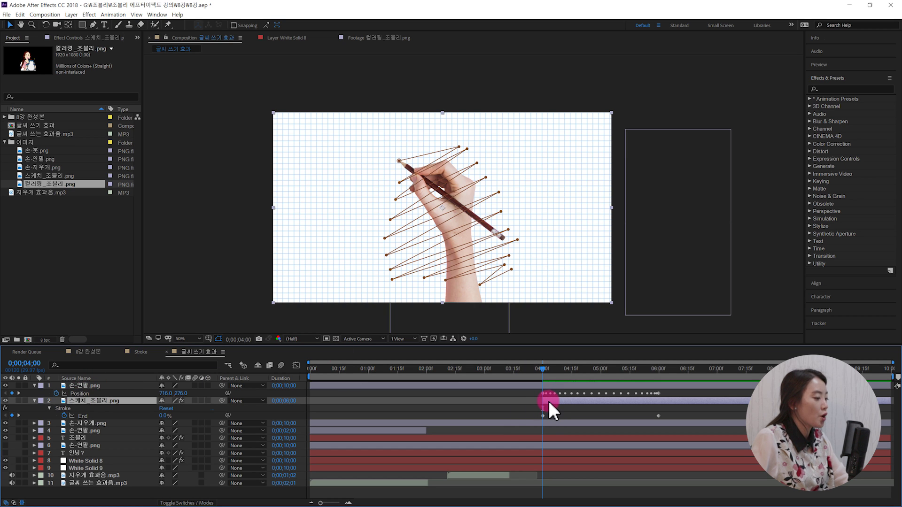
key("ctrl+z")
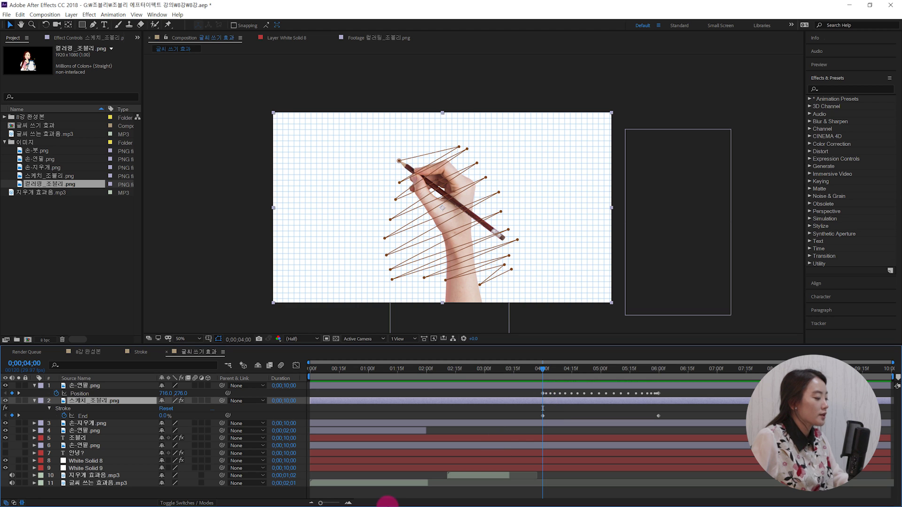
Step: Switch to the Notepad note on layer-trimming shortcuts, highlight the shortcut for trimming a layer's start, and minimize the note
key("super")
left_click(270, 498)
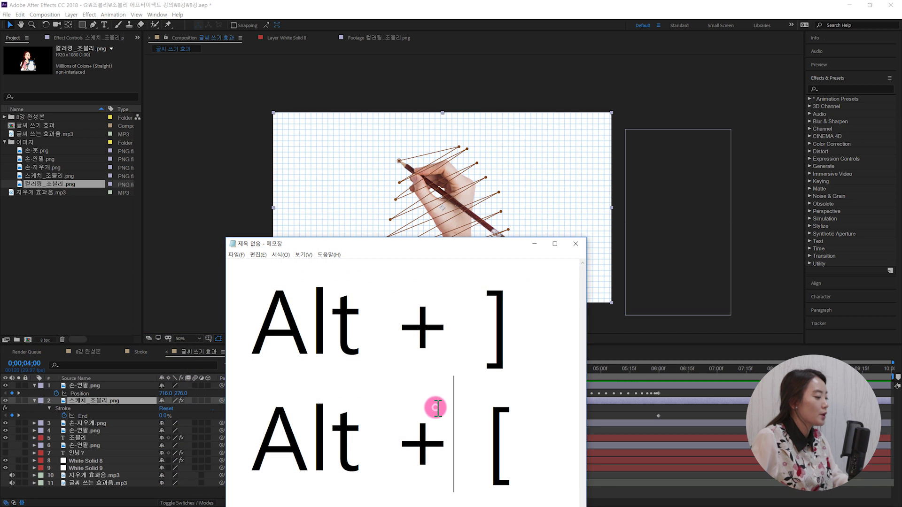
left_click_drag(279, 430, 342, 430)
left_click_drag(488, 433, 509, 433)
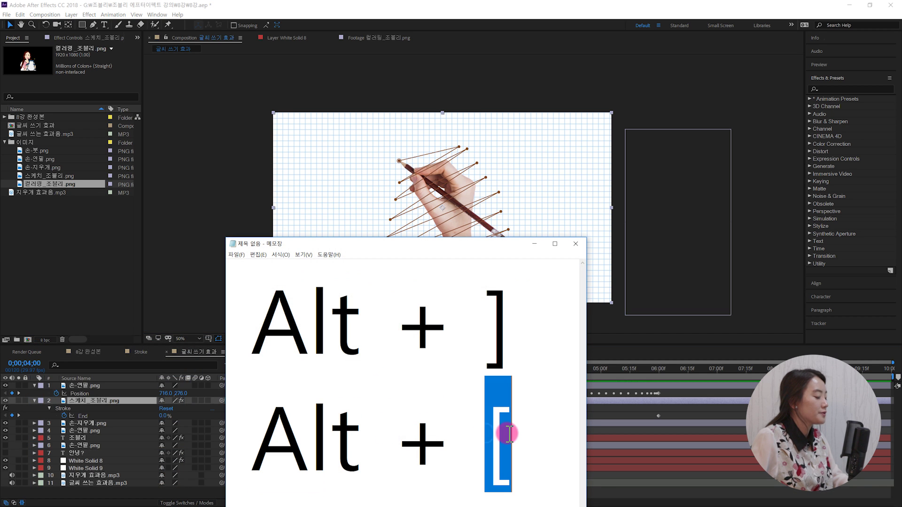
left_click(528, 428)
left_click(535, 244)
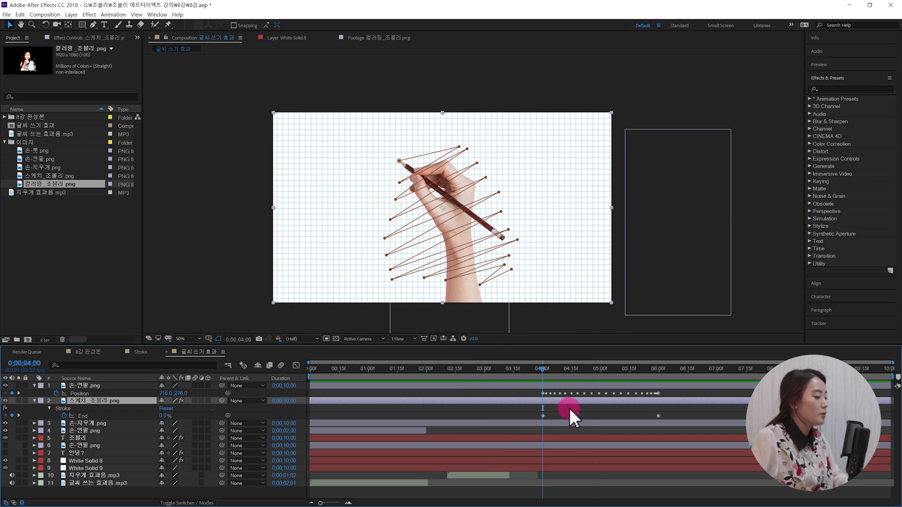
Step: Trim the In point of the 스케치_조블리.png layer to 4 seconds and scrub through its drawing to check it
left_click(563, 409)
left_click(552, 402)
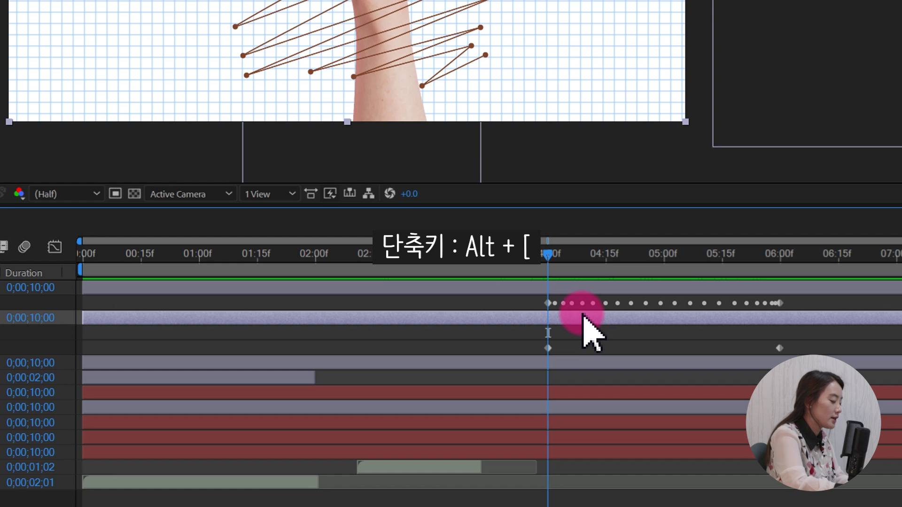
key("alt+bracketleft")
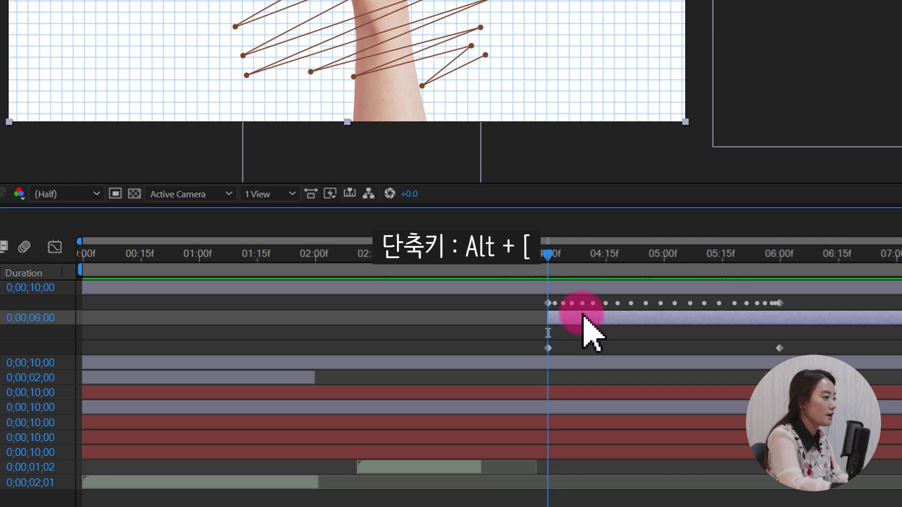
left_click(569, 329)
mouse_move(550, 253)
left_mouse_down()
mouse_move(570, 257)
mouse_move(551, 272)
left_mouse_up()
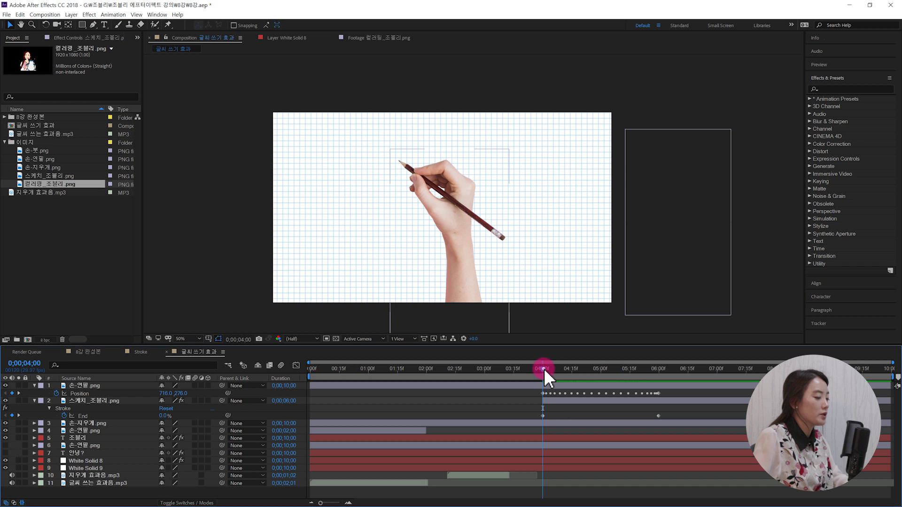
left_click_drag(545, 376, 614, 377)
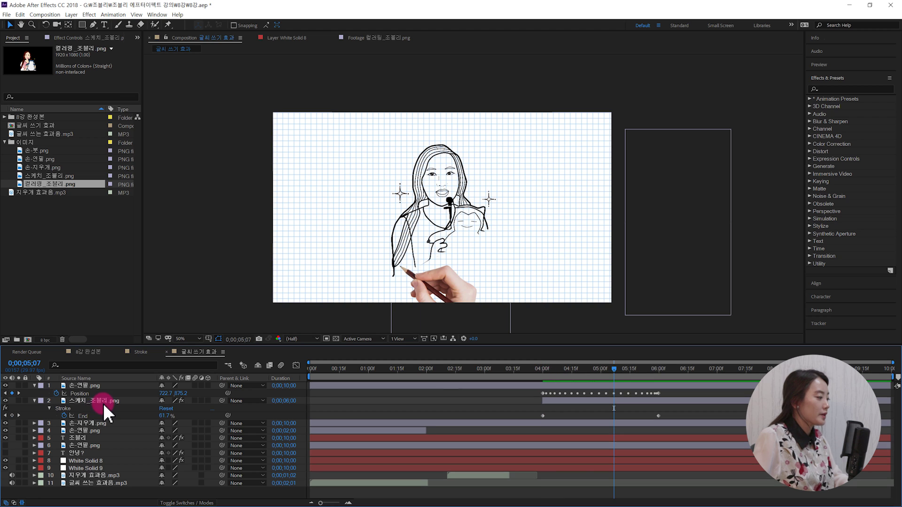
Step: Duplicate the 스케치_조블리.png layer with its mask and Stroke effect, and select the upper copy
left_click(103, 401)
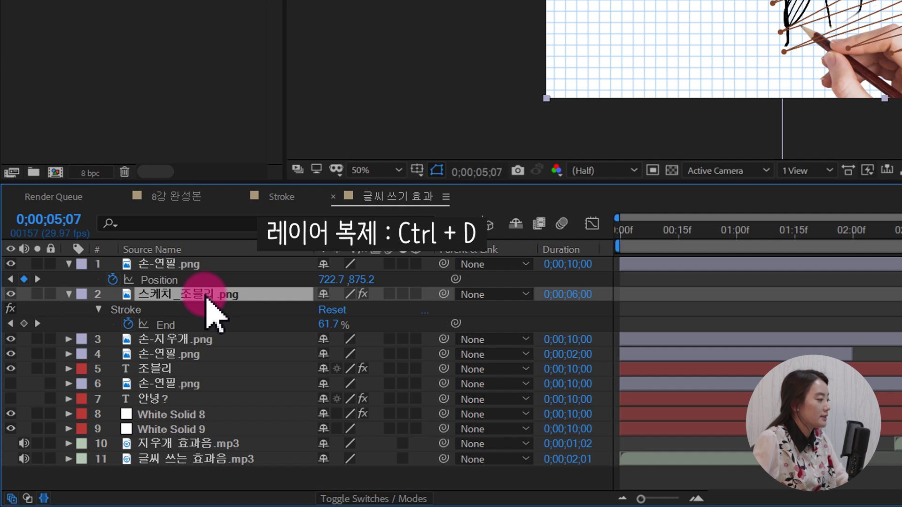
key("ctrl+d")
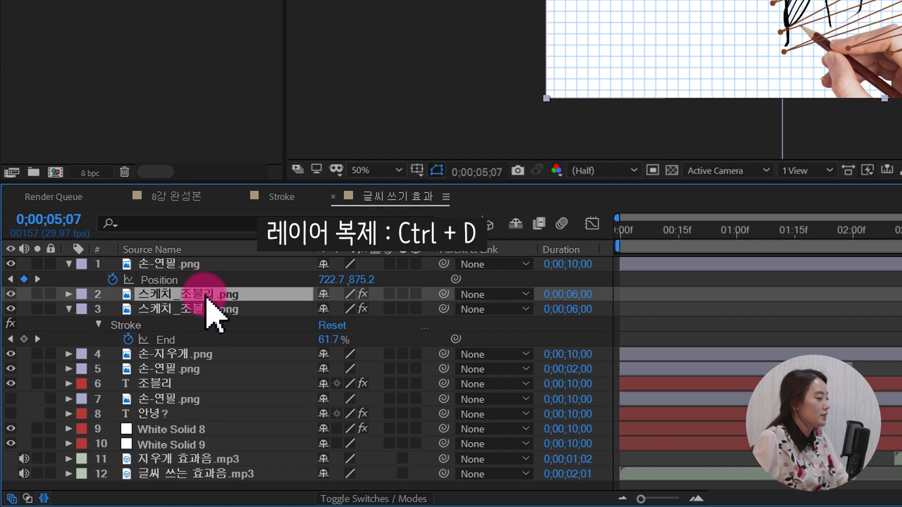
left_click(202, 309)
left_click(208, 297)
Step: Replace the upper sketch copy's source with 컬러링_조블리.png, keeping its mask and Stroke effect, and scrub to 6 seconds to check it
left_click(53, 184)
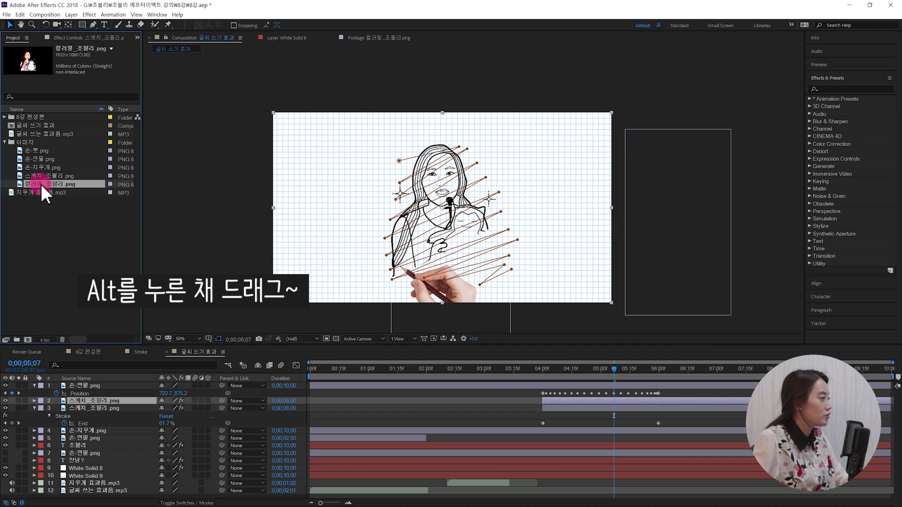
left_click_drag(45, 185, 99, 402)
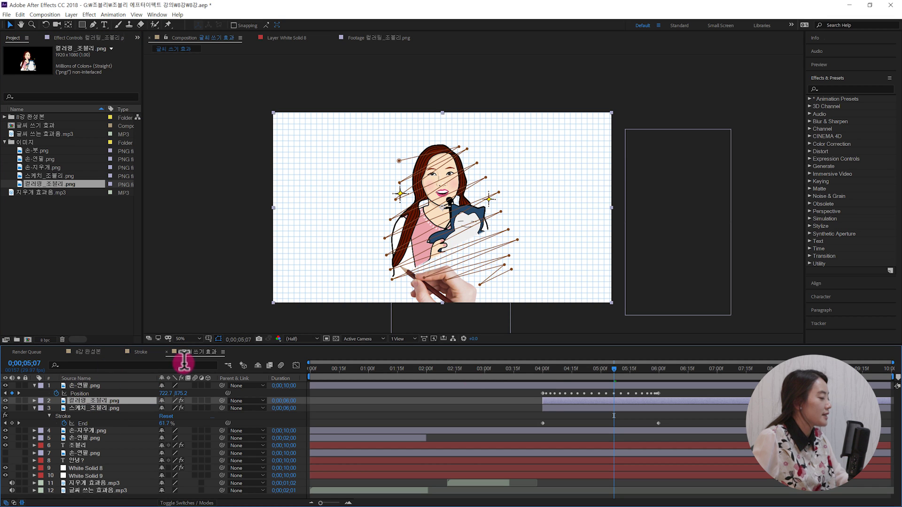
left_click_drag(542, 371, 659, 381)
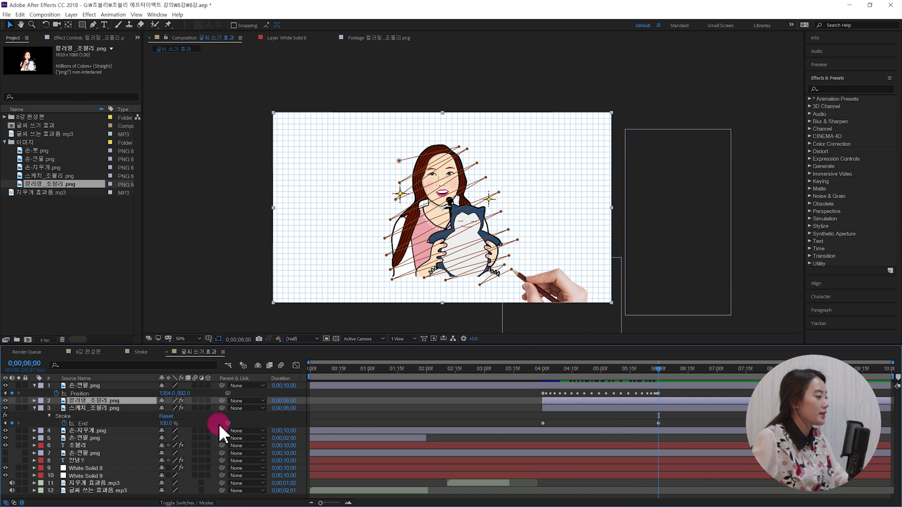
left_click(362, 415)
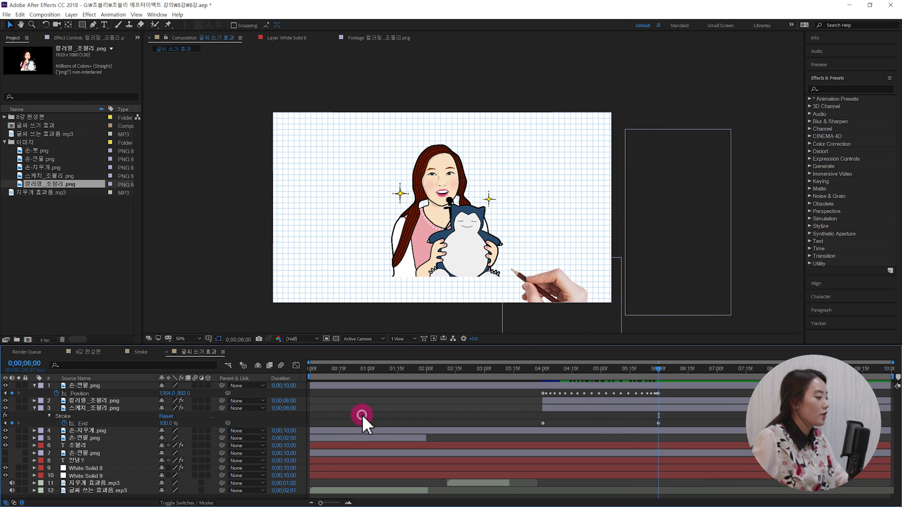
Step: Move the 컬러링_조블리.png layer to start at 6 seconds, when the sketch is finished, and scrub to check the timing
left_click(107, 401)
left_click_drag(563, 398, 664, 400)
mouse_move(544, 371)
left_mouse_down()
mouse_move(732, 375)
mouse_move(660, 387)
left_mouse_up()
left_click(676, 392)
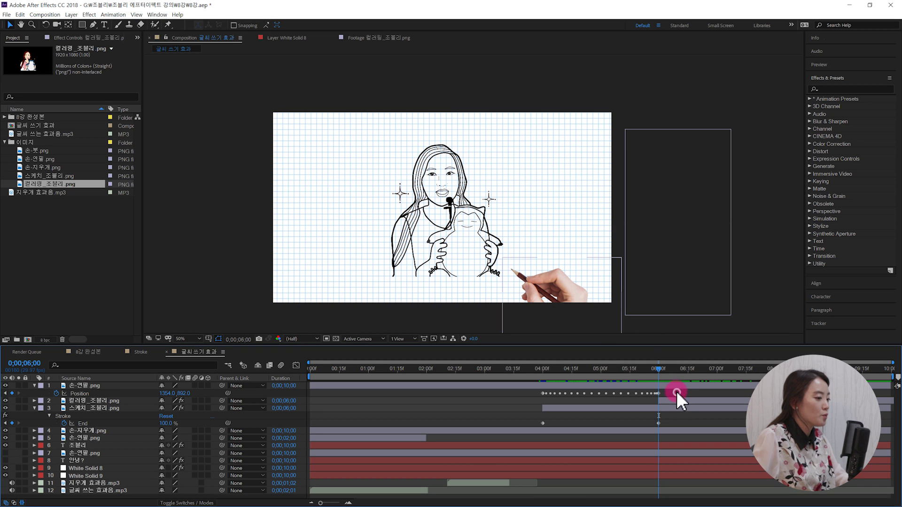
Step: Trim the Out point of the top 손-연필.png layer to one frame before 6 seconds
left_click(671, 385)
left_click_drag(658, 368, 658, 370)
left_click(670, 390)
left_click(670, 386)
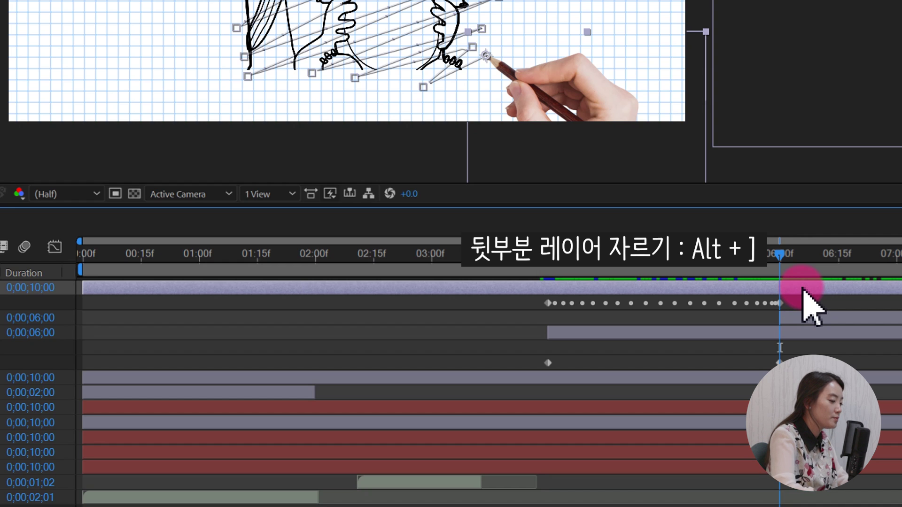
key("Page_Up")
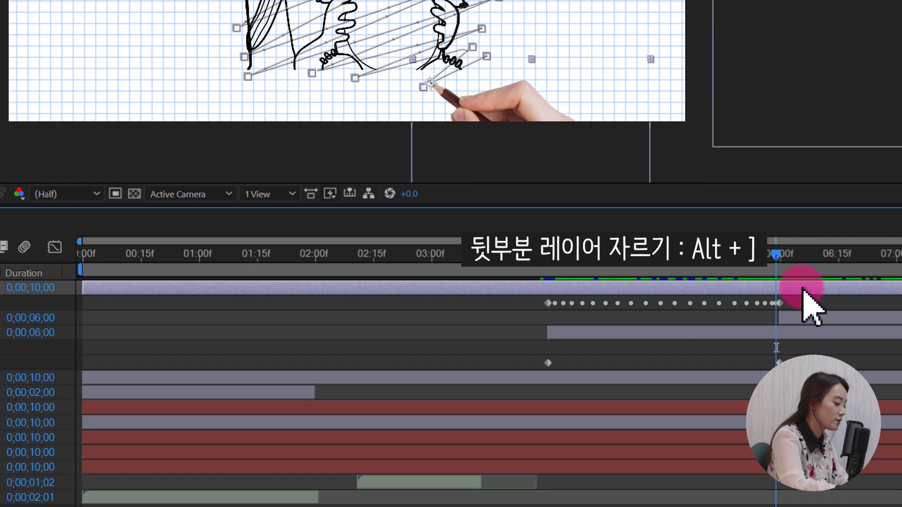
key("alt+bracketright")
Step: Trim the In point of the top 손-연필.png layer to 4 seconds and scrub past 6 seconds to check it
left_click_drag(573, 256, 550, 264)
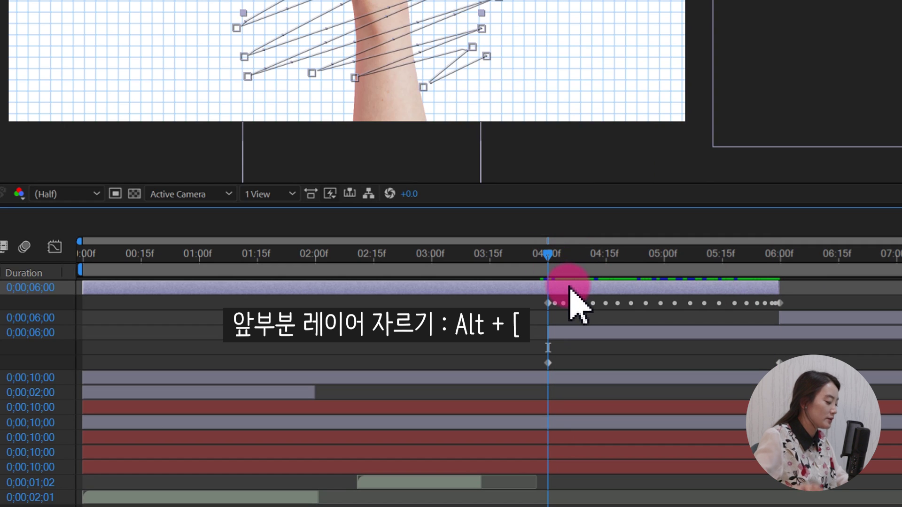
key("alt+bracketleft")
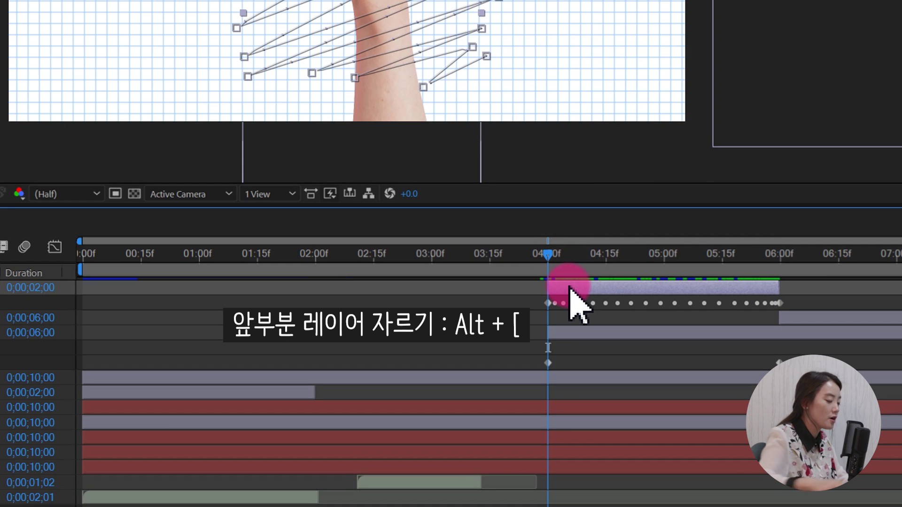
mouse_move(550, 254)
left_mouse_down()
mouse_move(532, 256)
mouse_move(543, 255)
left_mouse_up()
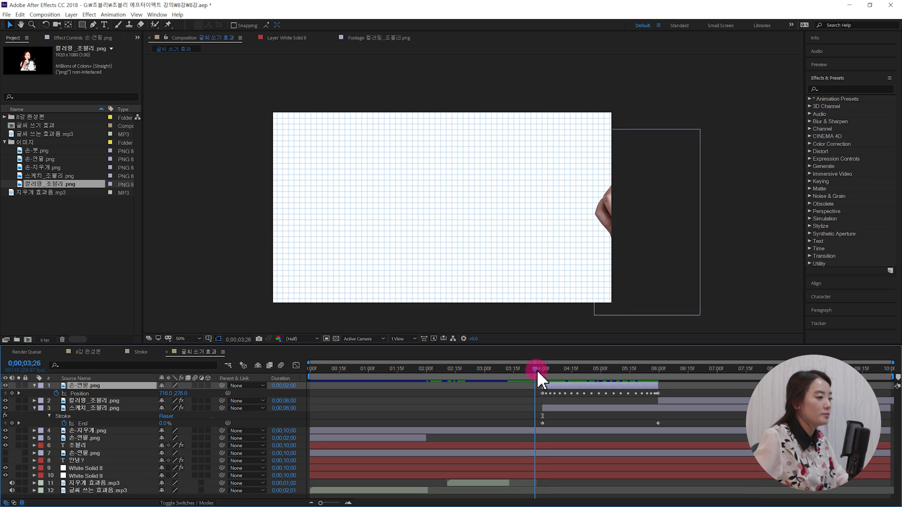
mouse_move(540, 369)
left_mouse_down()
mouse_move(700, 368)
mouse_move(619, 374)
mouse_move(676, 376)
left_mouse_up()
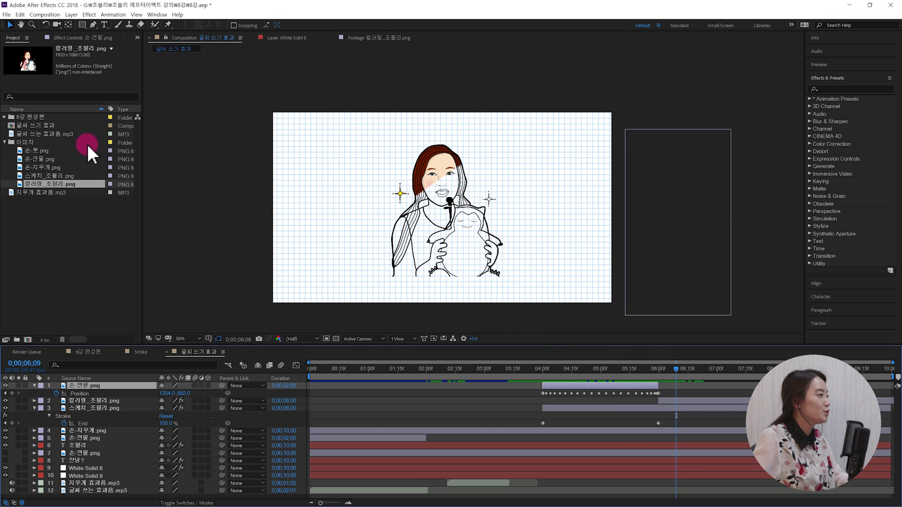
Step: Add 손-붓.png as the top layer of the composition and scale it to 39%
left_click(79, 224)
left_click(40, 150)
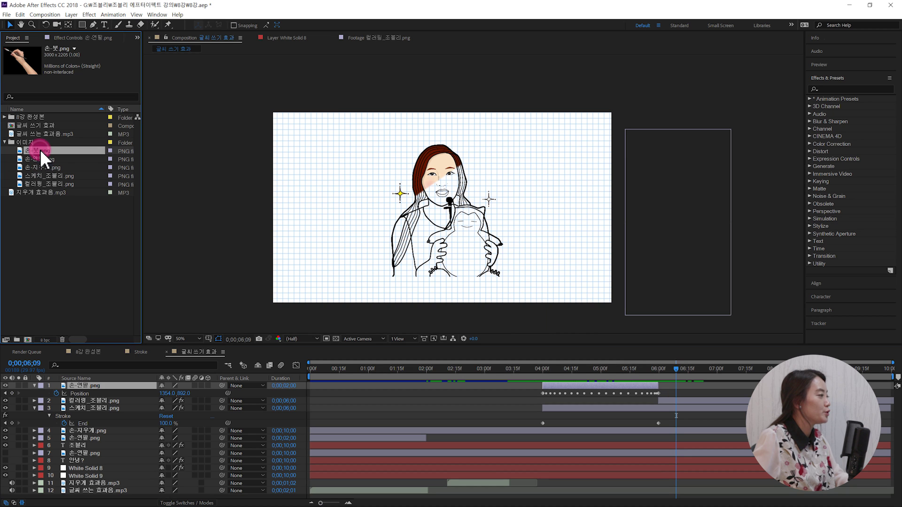
left_click_drag(40, 151, 179, 382)
key("s")
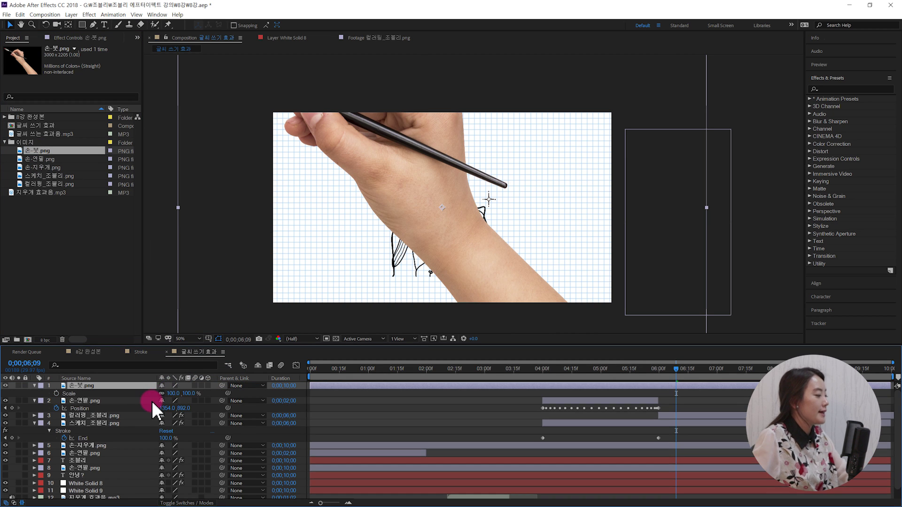
left_click_drag(176, 393, 154, 403)
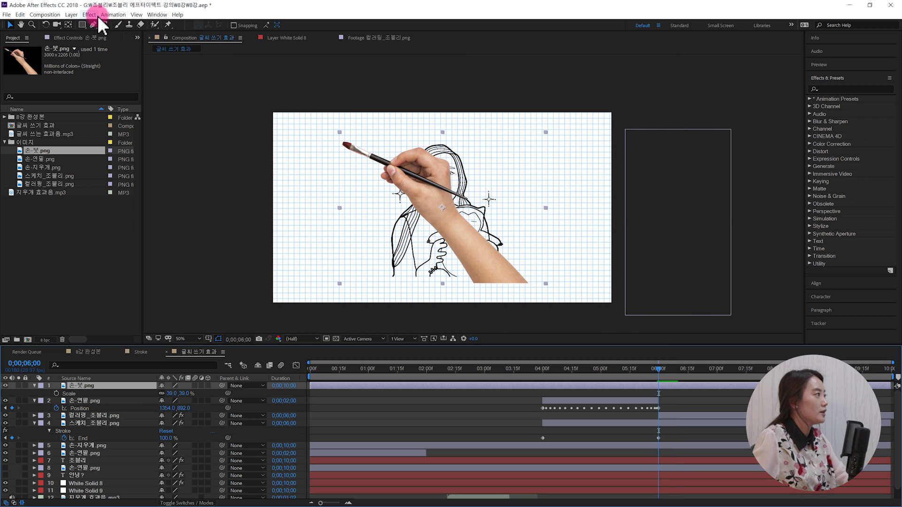
Step: Move the anchor point of the 손-붓.png layer to the tip of the brush
left_click(69, 25)
mouse_move(442, 209)
left_mouse_down()
mouse_move(445, 199)
mouse_move(397, 138)
mouse_move(347, 141)
left_mouse_up()
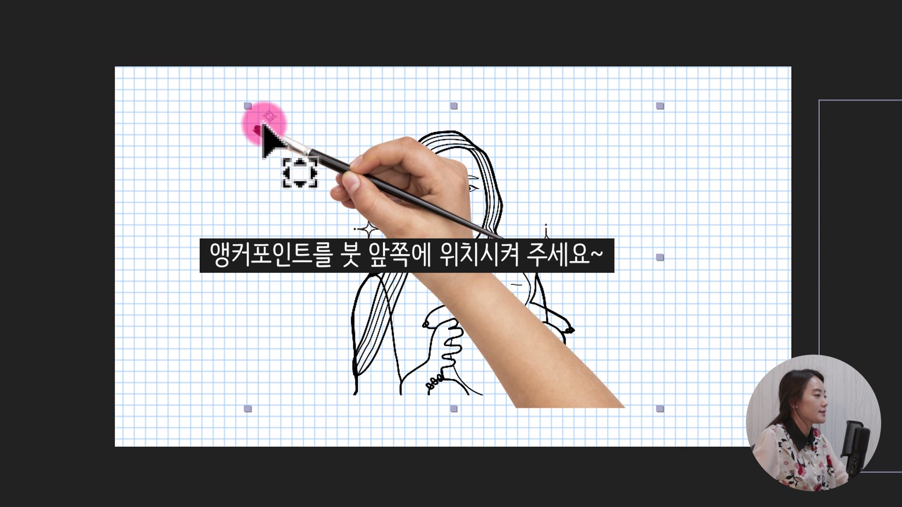
left_click_drag(263, 123, 256, 128)
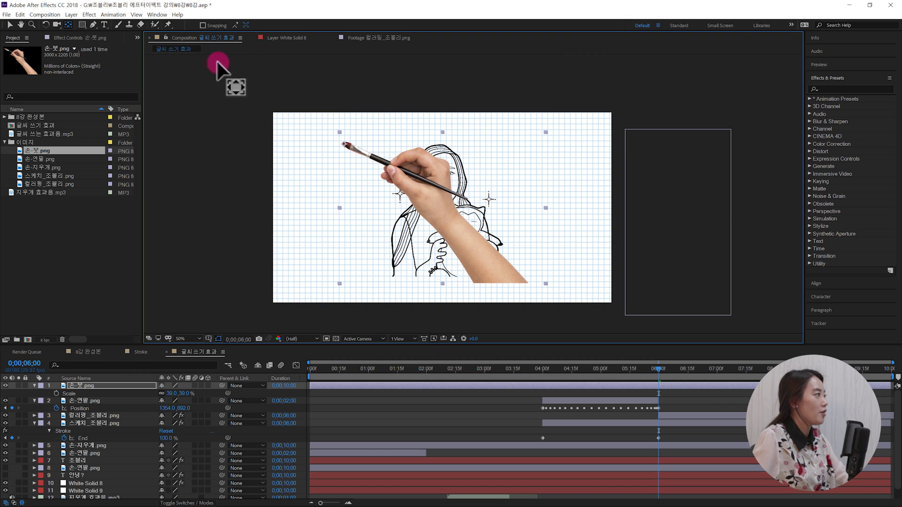
left_click(12, 26)
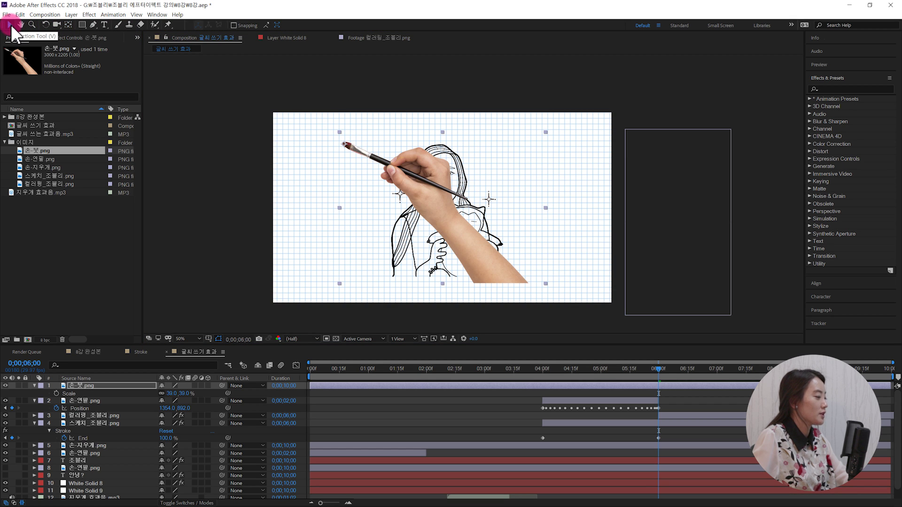
Step: Expand the mask properties of the 컬러링_조블리.png layer and copy Mask 1's Mask Path
left_click(34, 415)
left_click(35, 415)
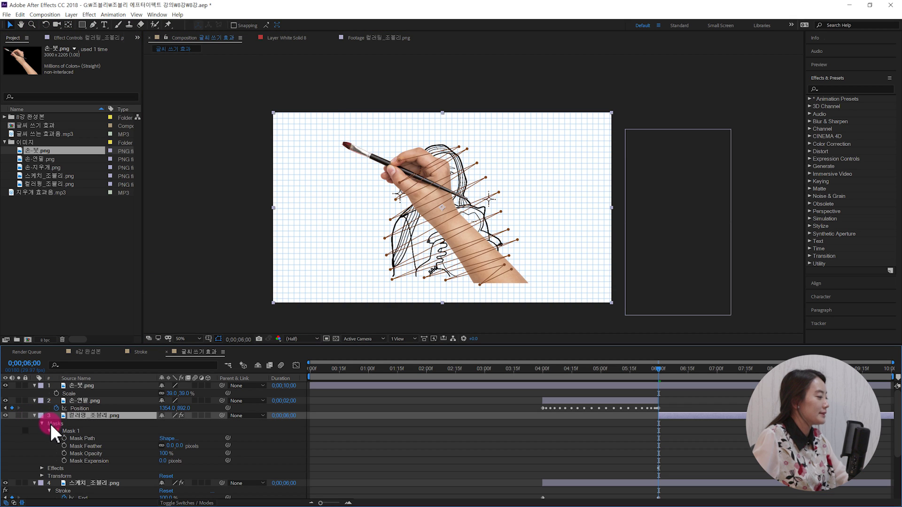
left_click(42, 423)
left_click(42, 424)
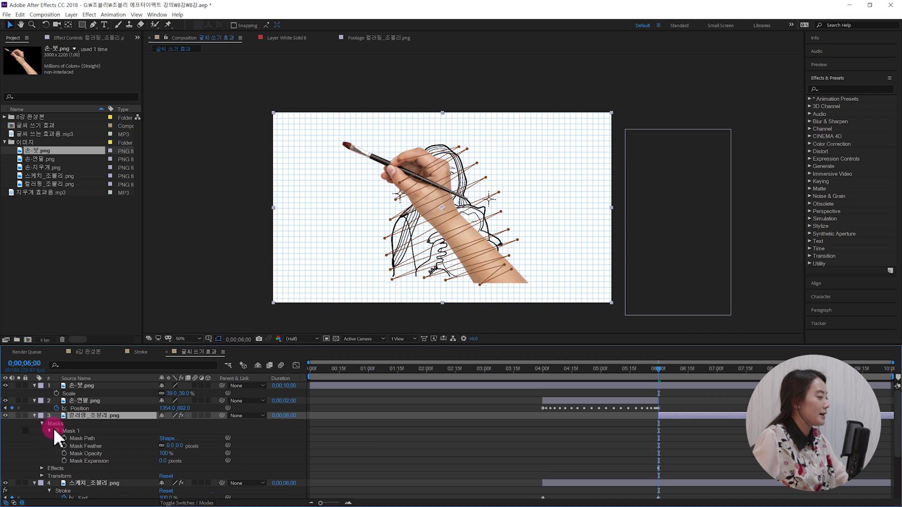
left_click(82, 438)
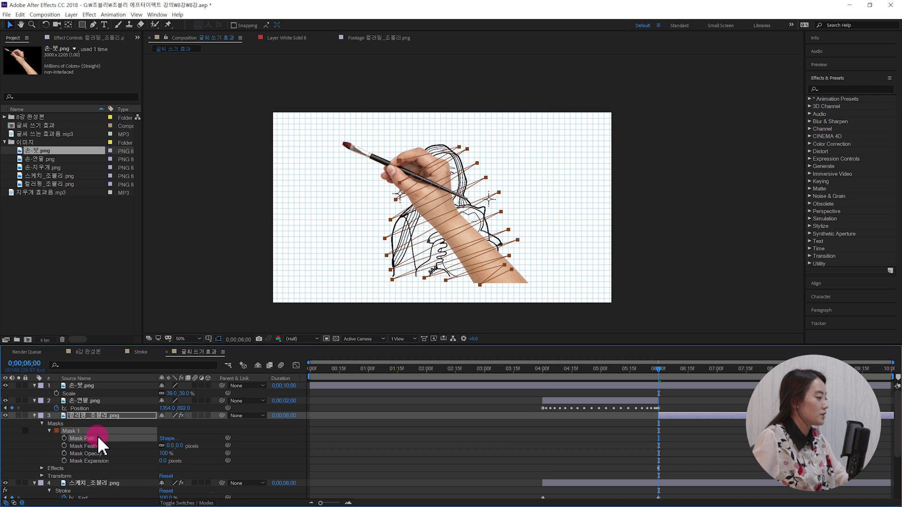
Step: Paste the copied mask path into the Position property of the 손-붓.png layer at 6 seconds
left_click(93, 387)
key("p")
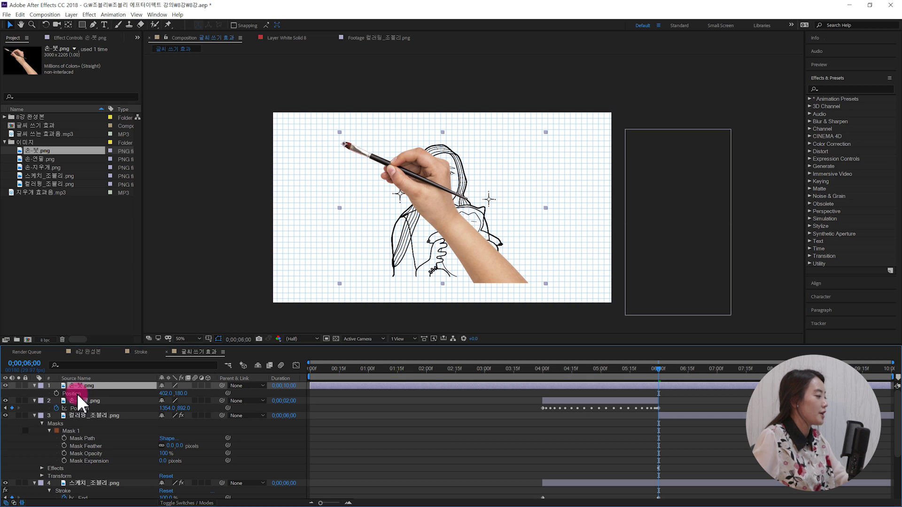
left_click(77, 394)
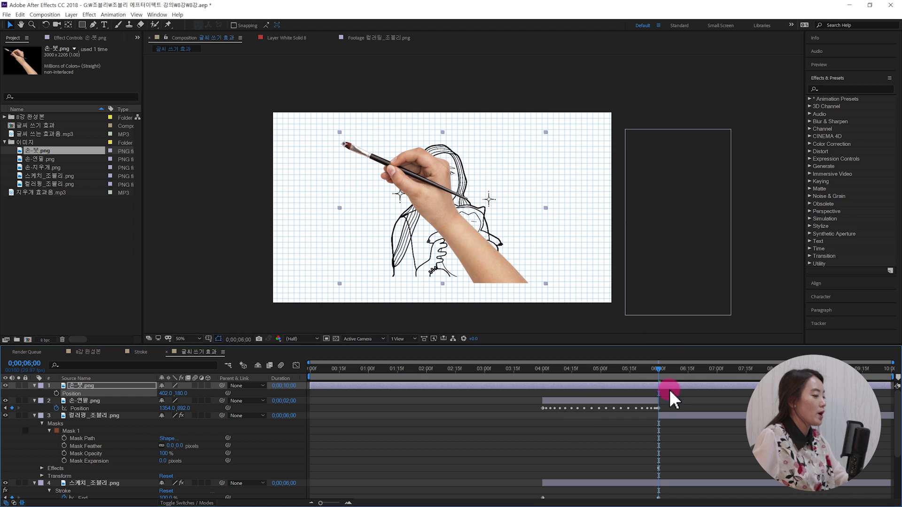
mouse_move(659, 369)
left_mouse_down()
mouse_move(678, 375)
mouse_move(660, 377)
left_mouse_up()
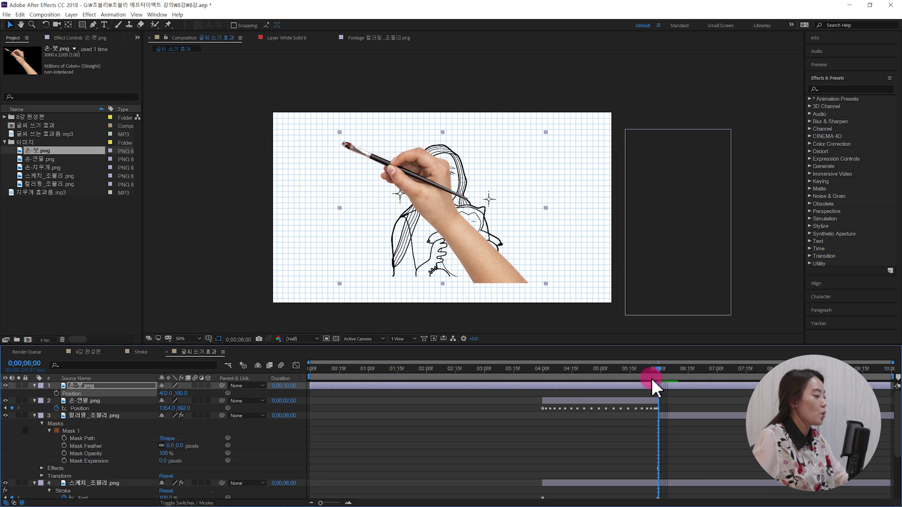
key("ctrl+v")
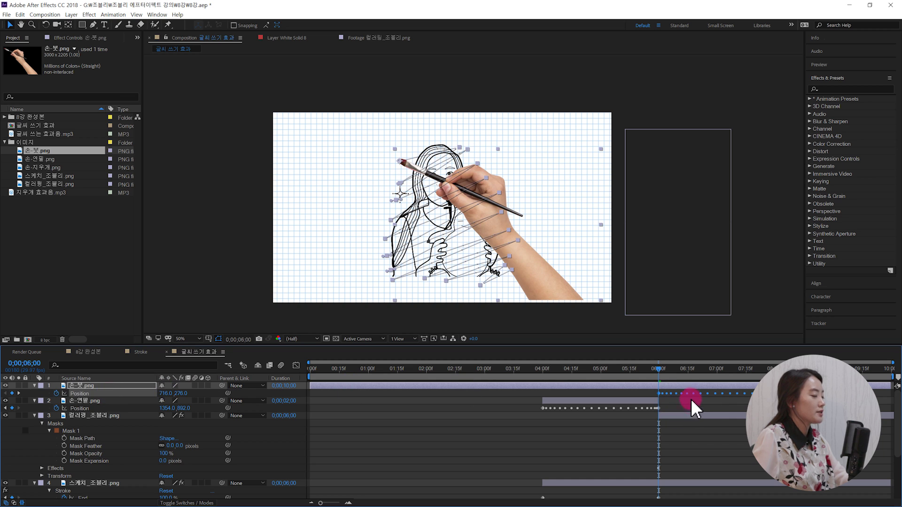
Step: Trim the In point of the 손-붓.png layer to 6 seconds and scrub through the drawing to check it
left_click_drag(659, 370, 659, 388)
left_click(672, 403)
left_click(672, 388)
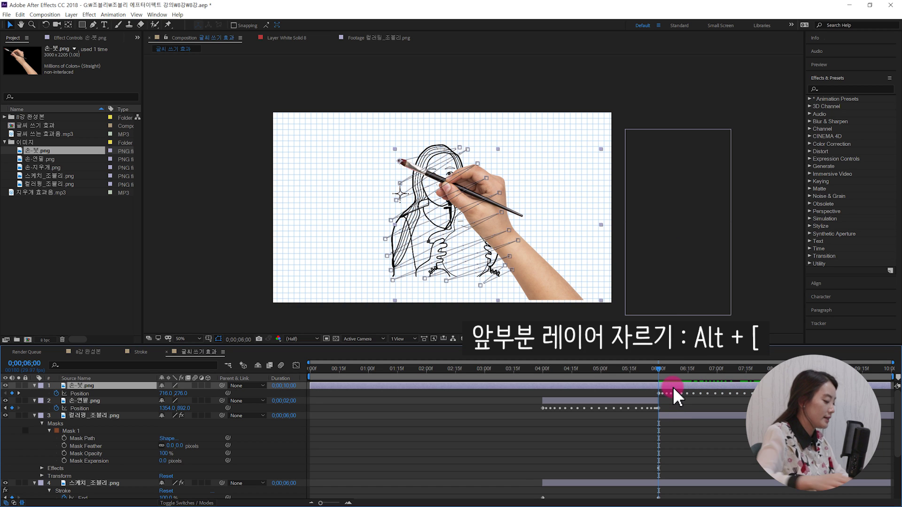
key("alt+bracketleft")
mouse_move(677, 374)
left_mouse_down()
mouse_move(727, 372)
mouse_move(561, 376)
mouse_move(707, 386)
mouse_move(544, 404)
mouse_move(571, 396)
left_mouse_up()
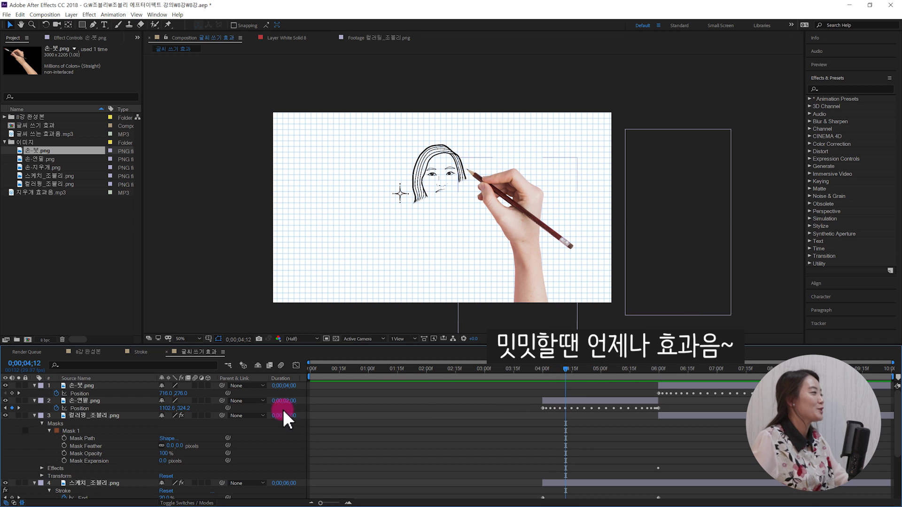
Step: Import the brush sound effect 붓으로 칠하는 효과음.mp3 into the project
double_click(43, 254)
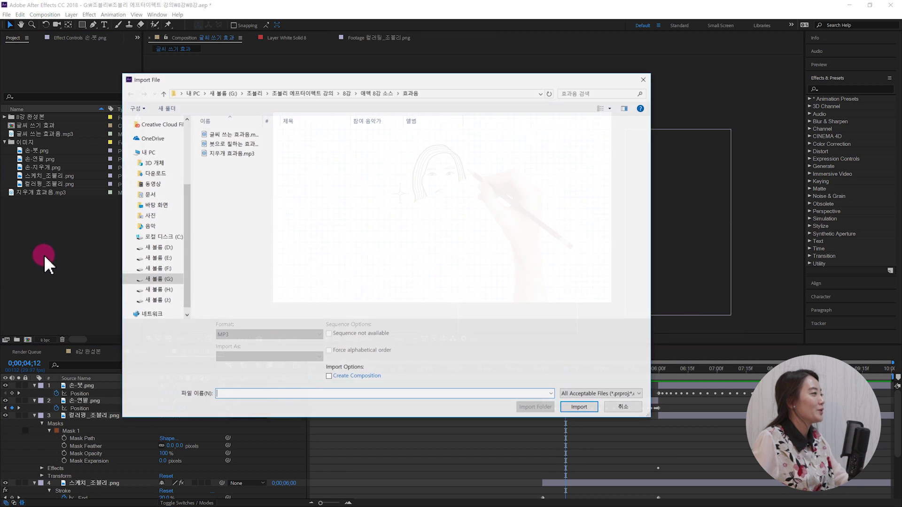
left_click(251, 154)
left_click(230, 145)
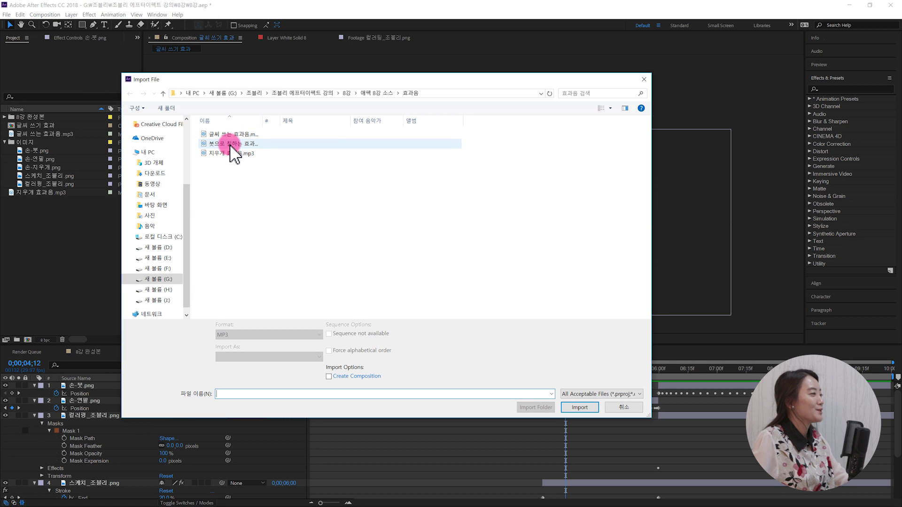
double_click(230, 145)
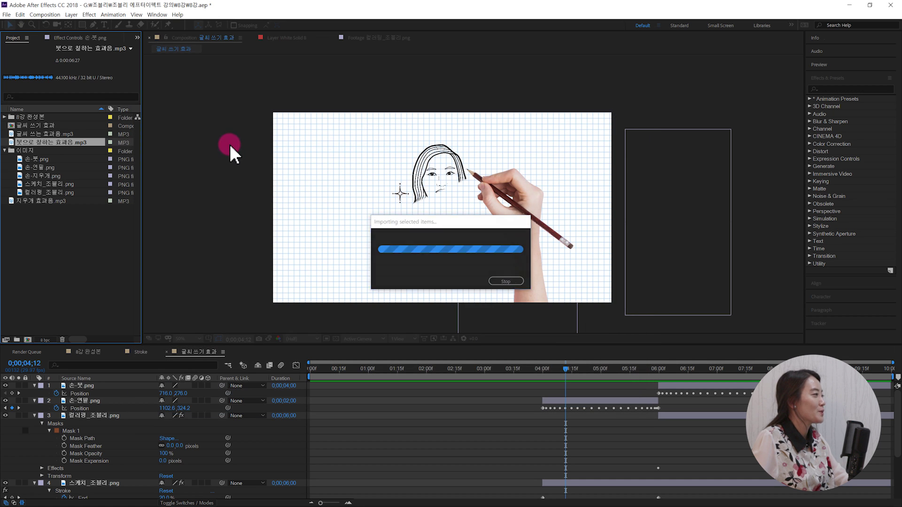
Step: Place the brush sound effect in the timeline starting at 6 seconds and trim its end to 8 seconds
scroll(500, 416, "down", 1)
left_click_drag(35, 142, 695, 406)
left_click(773, 369)
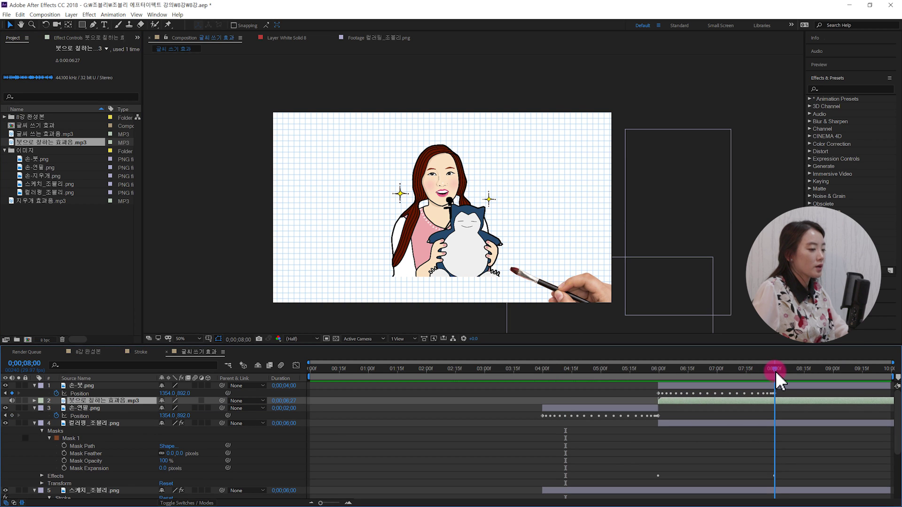
left_click(795, 403)
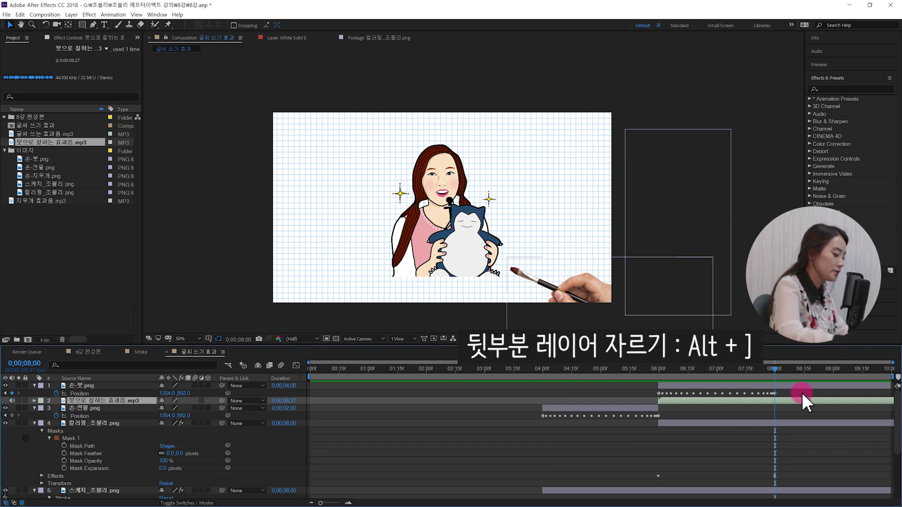
key("alt+bracketright")
Step: Add 글씨 쓰는 효과음.mp3 to the timeline starting at 4 seconds and trim its end to 6 seconds
mouse_move(786, 381)
left_mouse_down()
mouse_move(591, 368)
mouse_move(544, 382)
left_mouse_up()
left_click_drag(42, 136, 244, 418)
left_click_drag(363, 422, 593, 419)
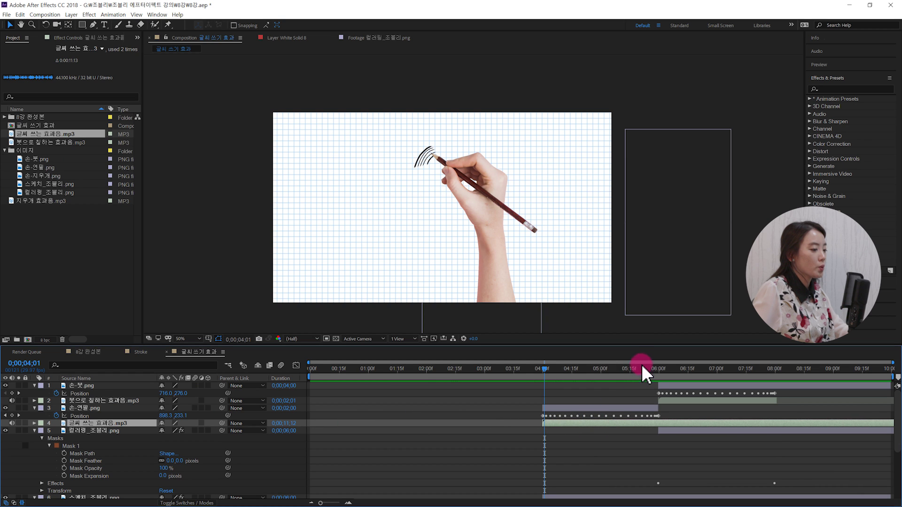
left_click_drag(641, 369, 658, 368)
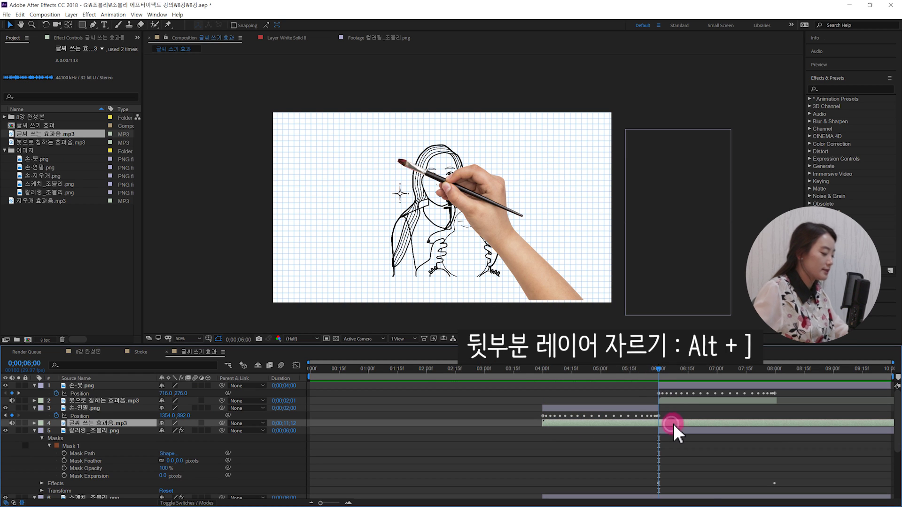
key("alt+bracketright")
Step: Preview the sketching and coloring animation with its sound effects from just before 4 seconds
left_click(534, 370)
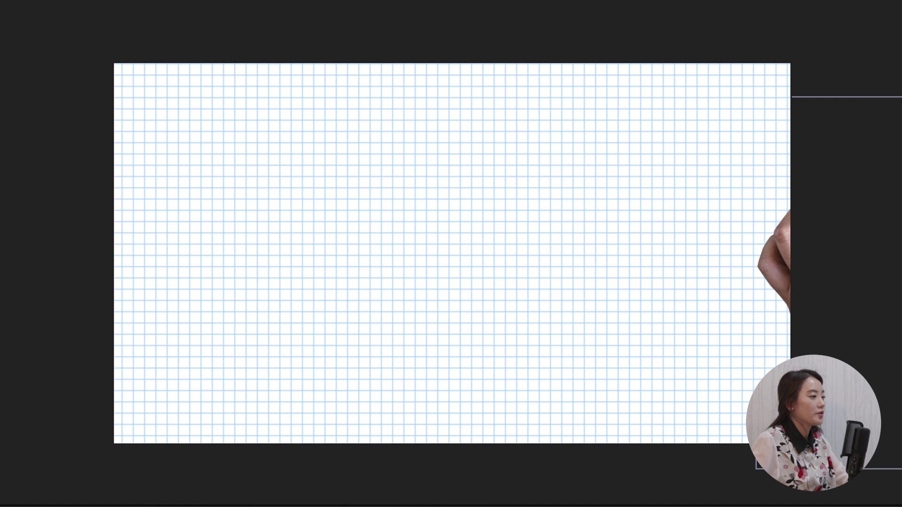
key("space")
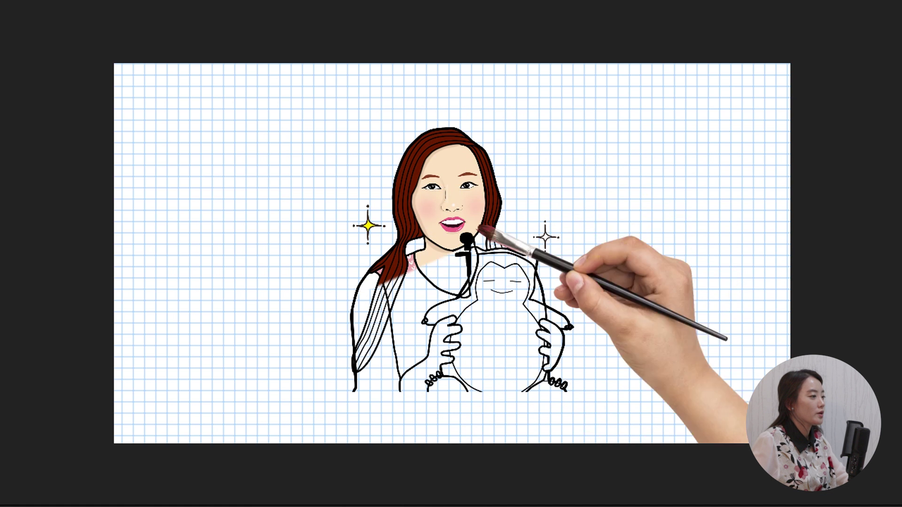
key("space")
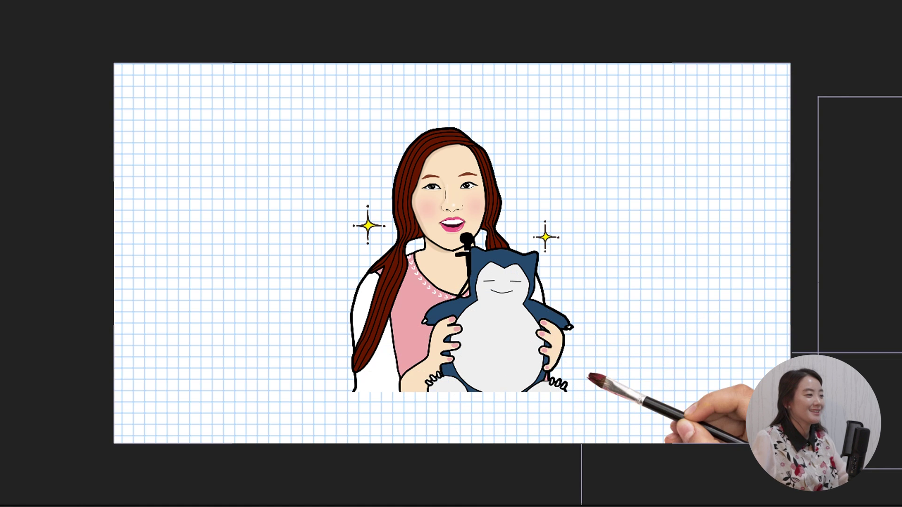